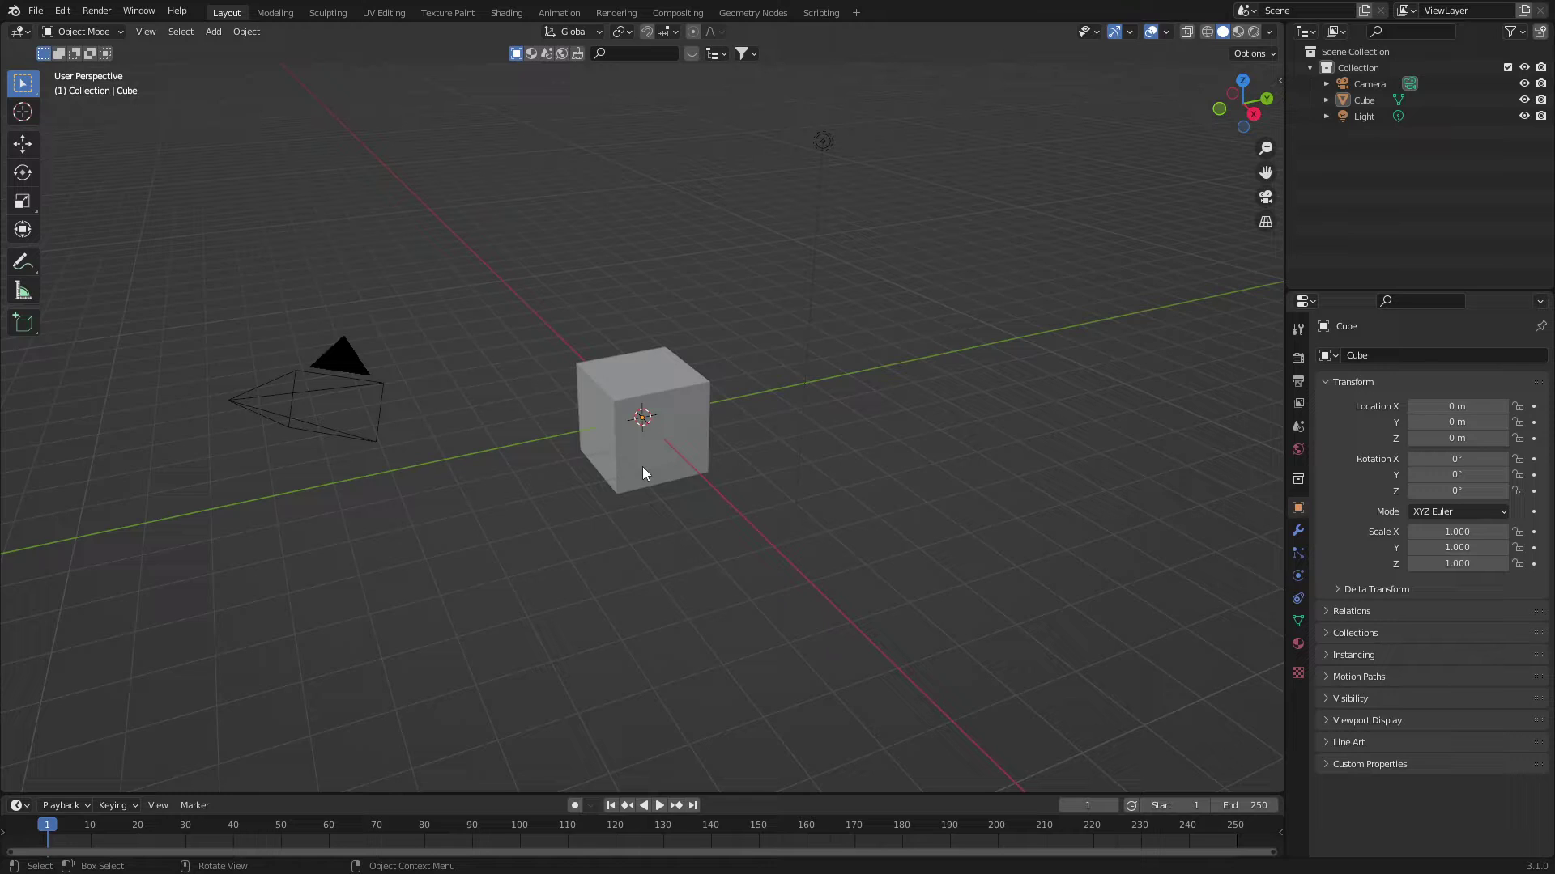
# Select the cube and set it as the Scatter5 emitter in the sidebar's Scatter tab
pyautogui.click(643, 468)
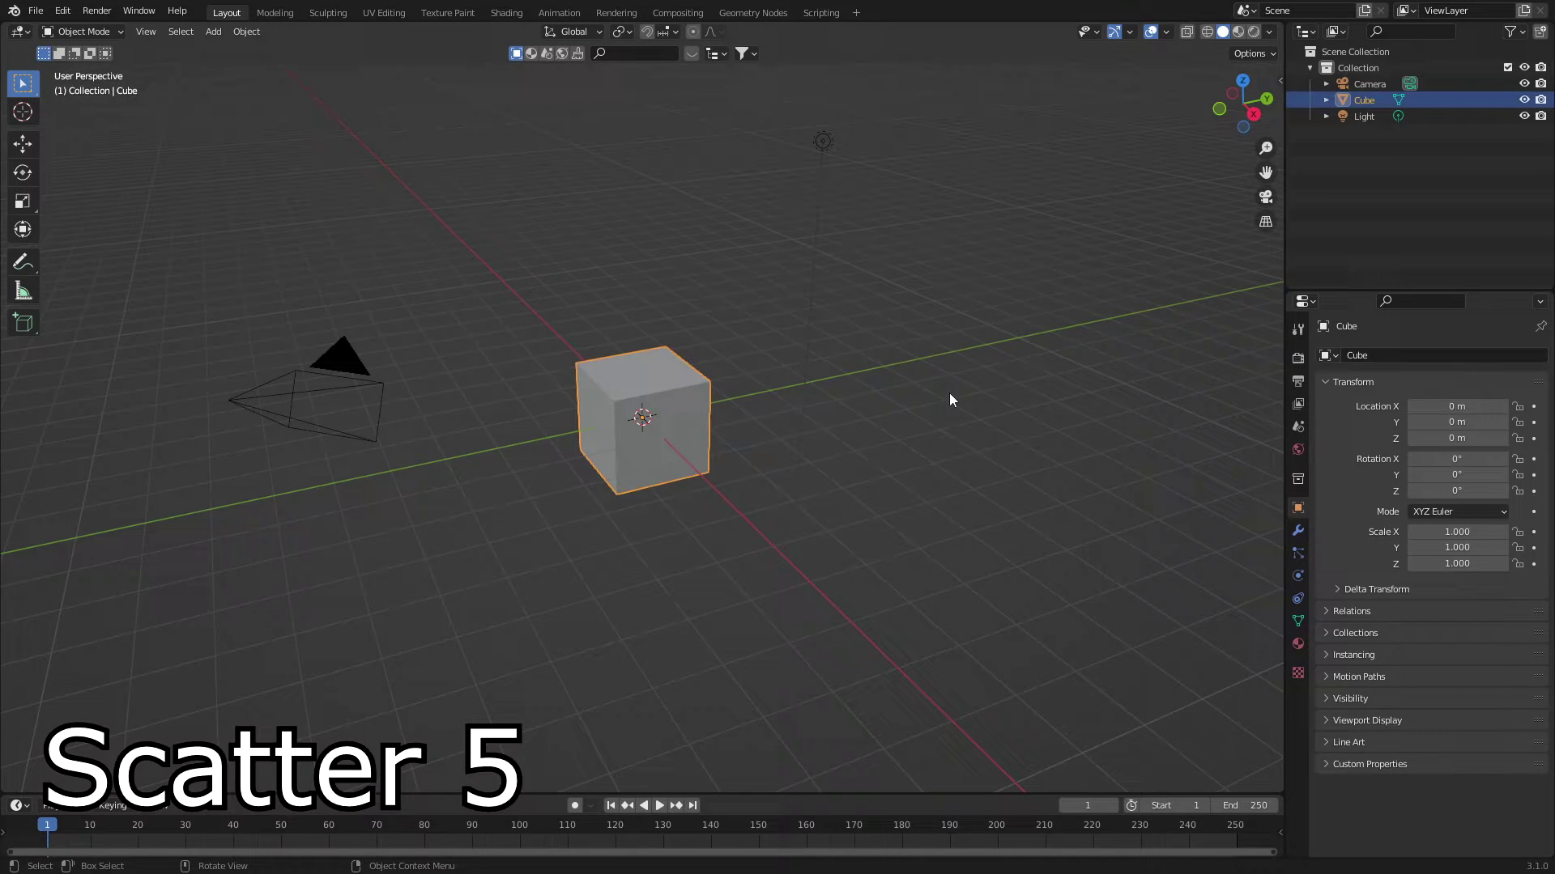
pyautogui.press('n')
pyautogui.click(1276, 491)
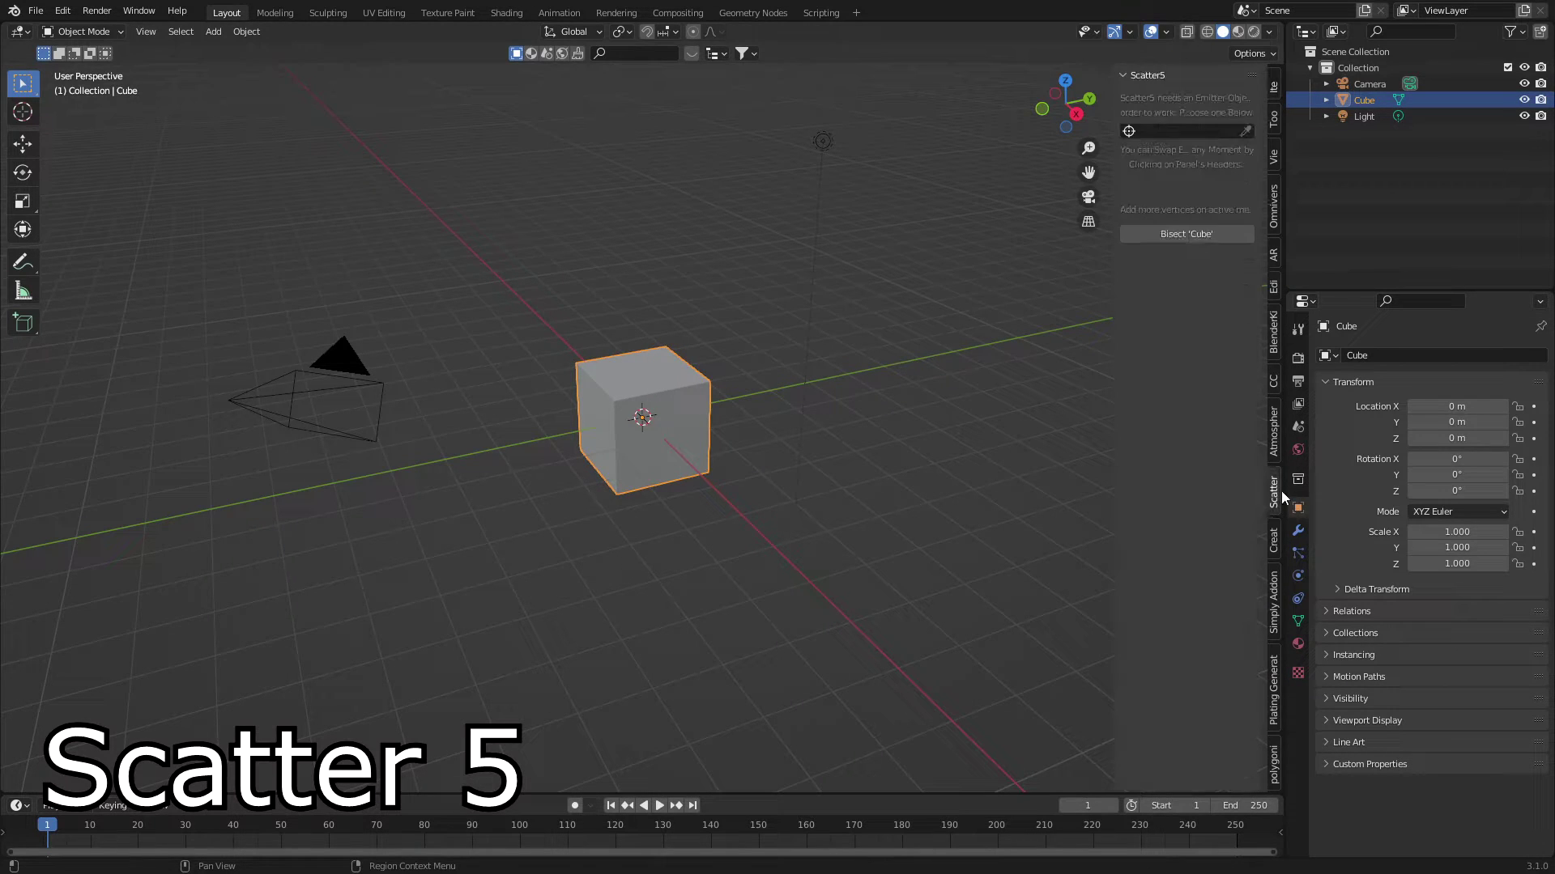
pyautogui.click(1140, 233)
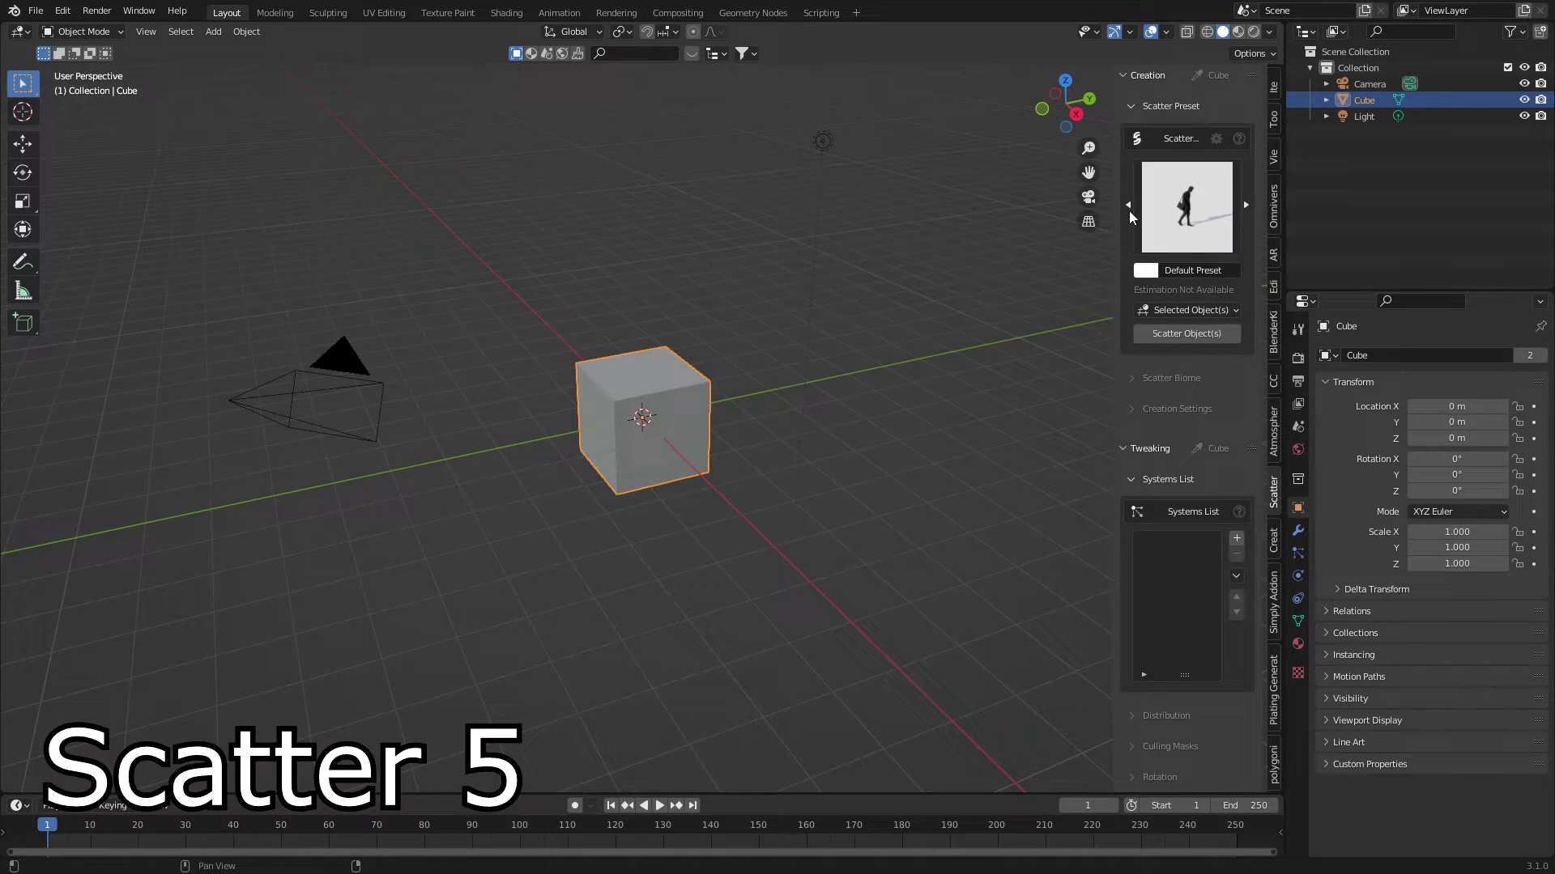
# Load the 11 Pattern scatter preset and expand the Scatter Biome section
pyautogui.click(1187, 247)
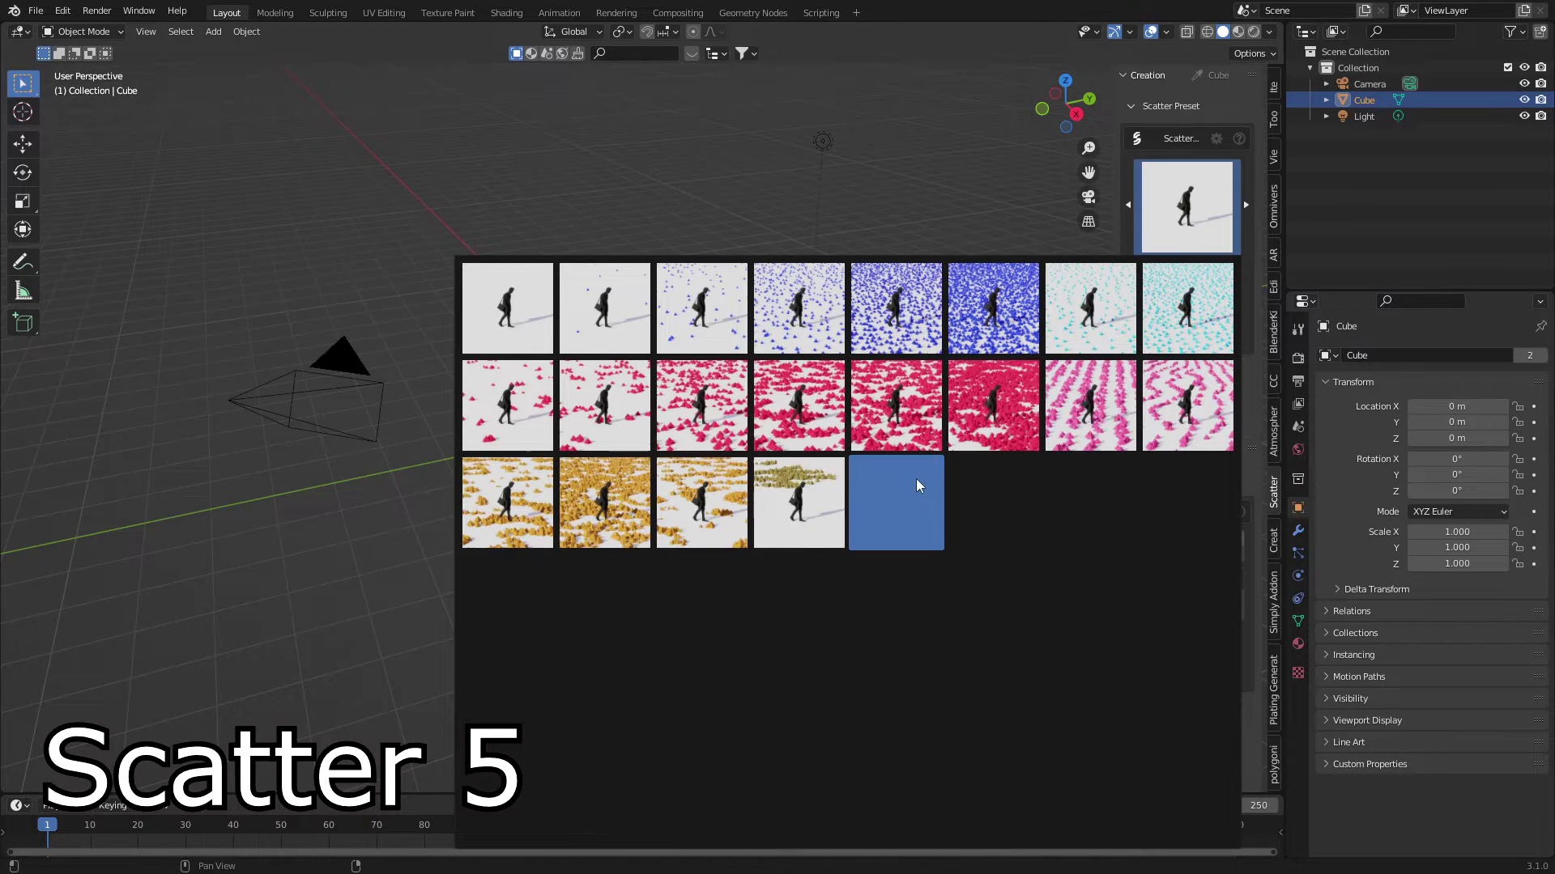
pyautogui.click(806, 418)
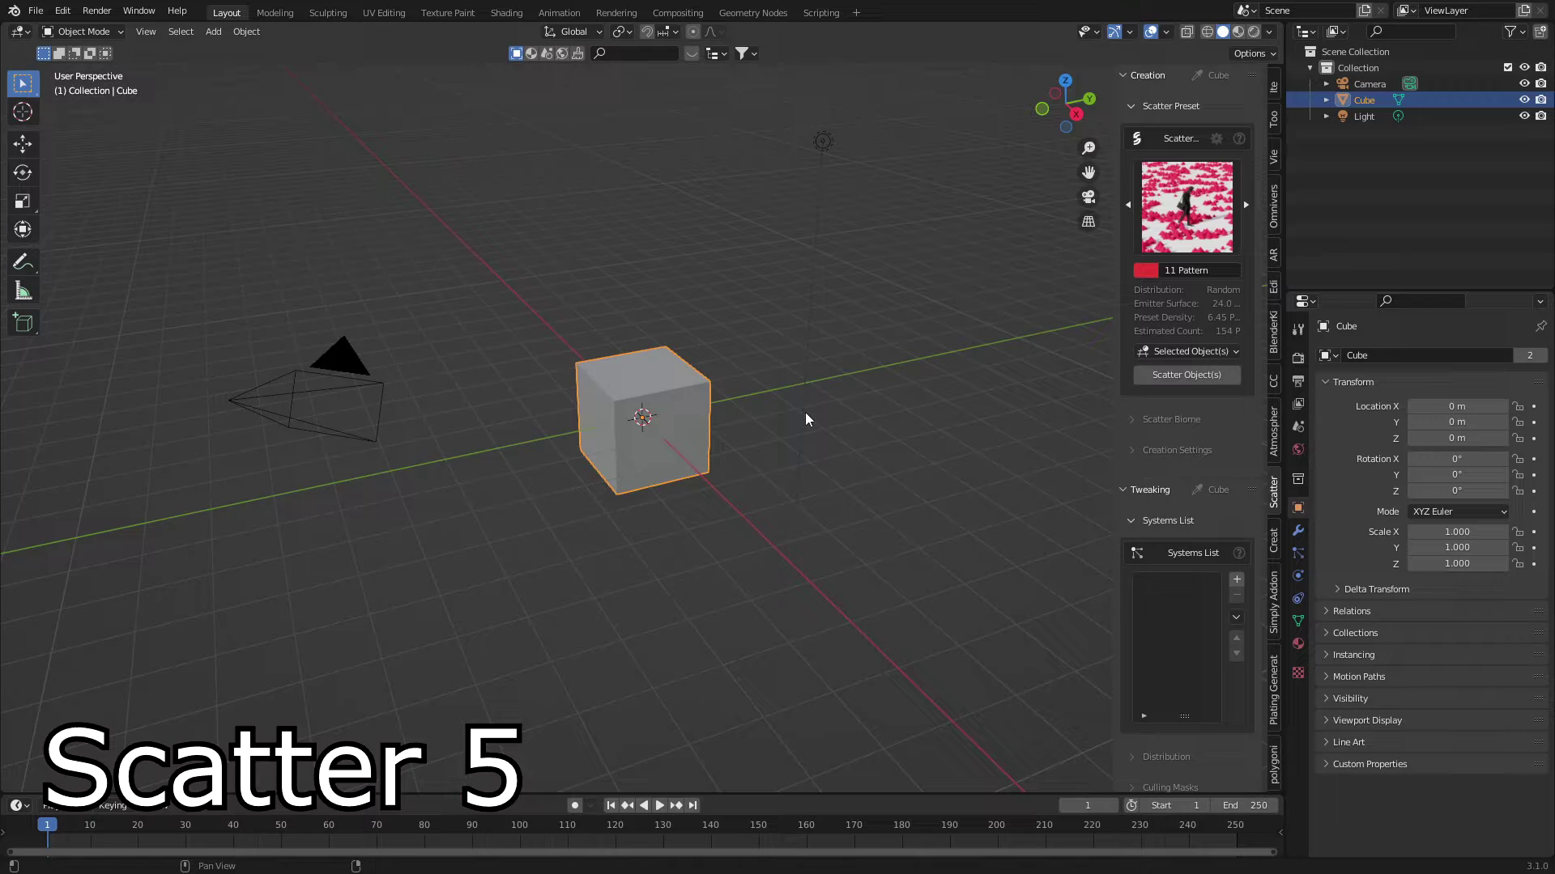
pyautogui.click(1132, 419)
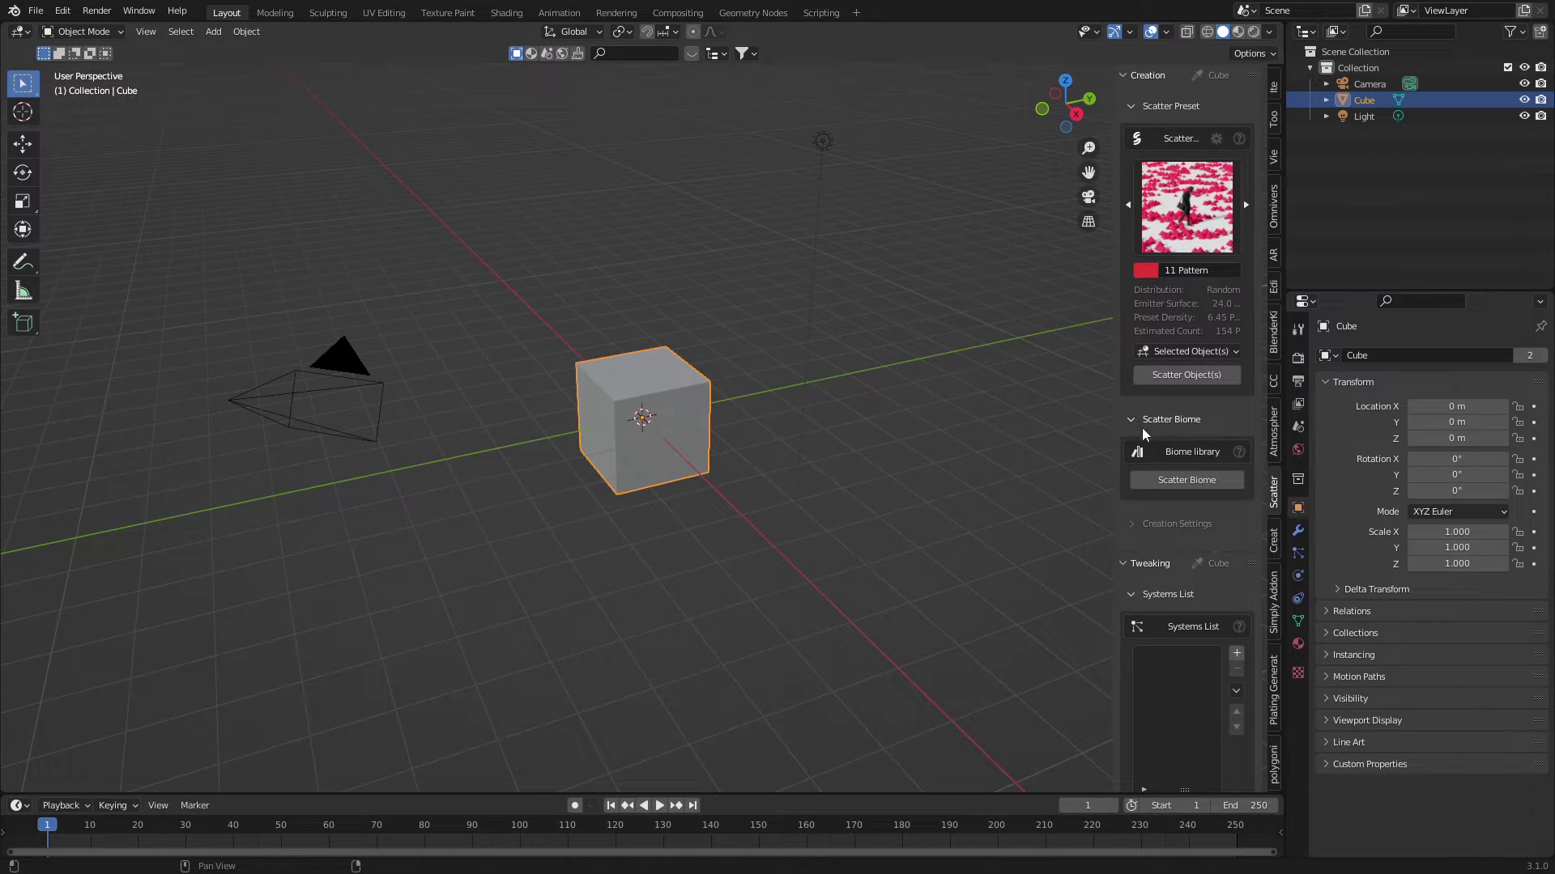
# Scatter the Wasteland 08 biome from the Scatter Pro library folder onto the cube
pyautogui.click(1194, 484)
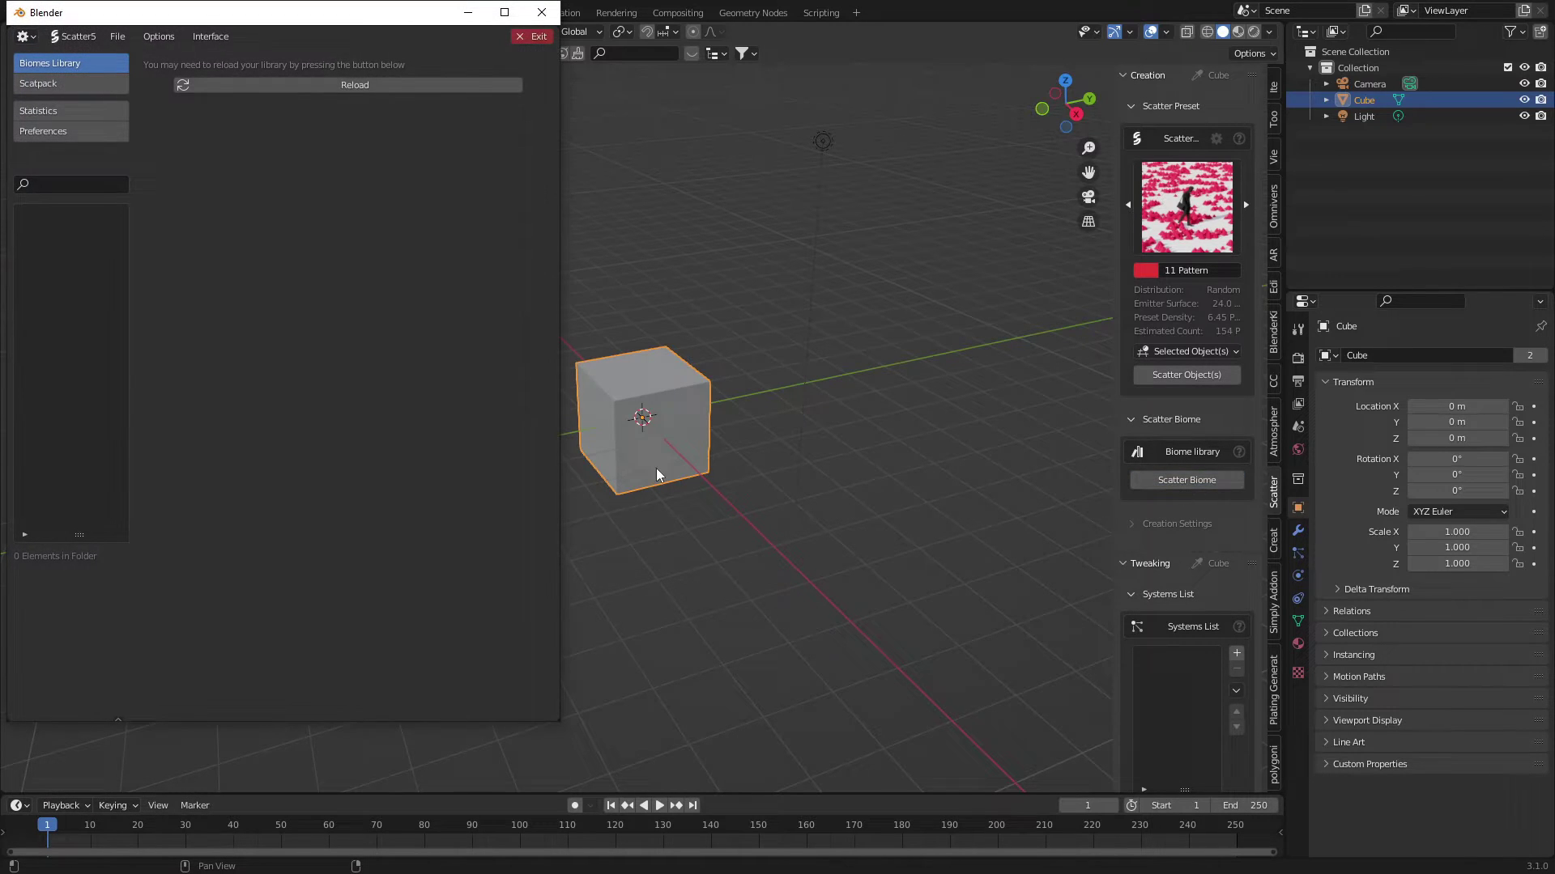
pyautogui.scroll(-4, 239, 437)
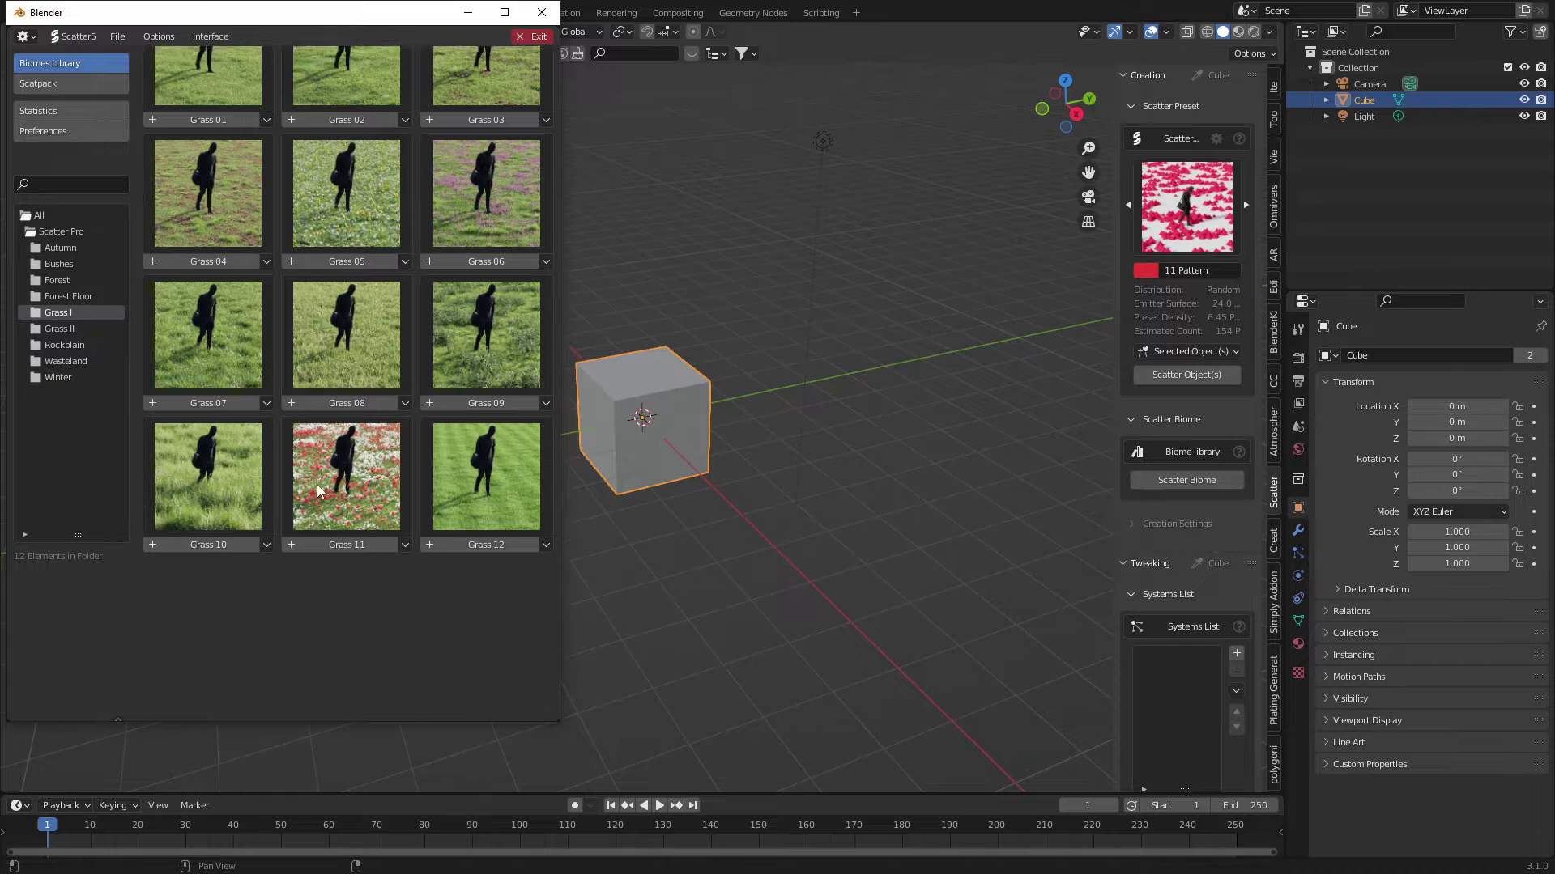
pyautogui.click(67, 233)
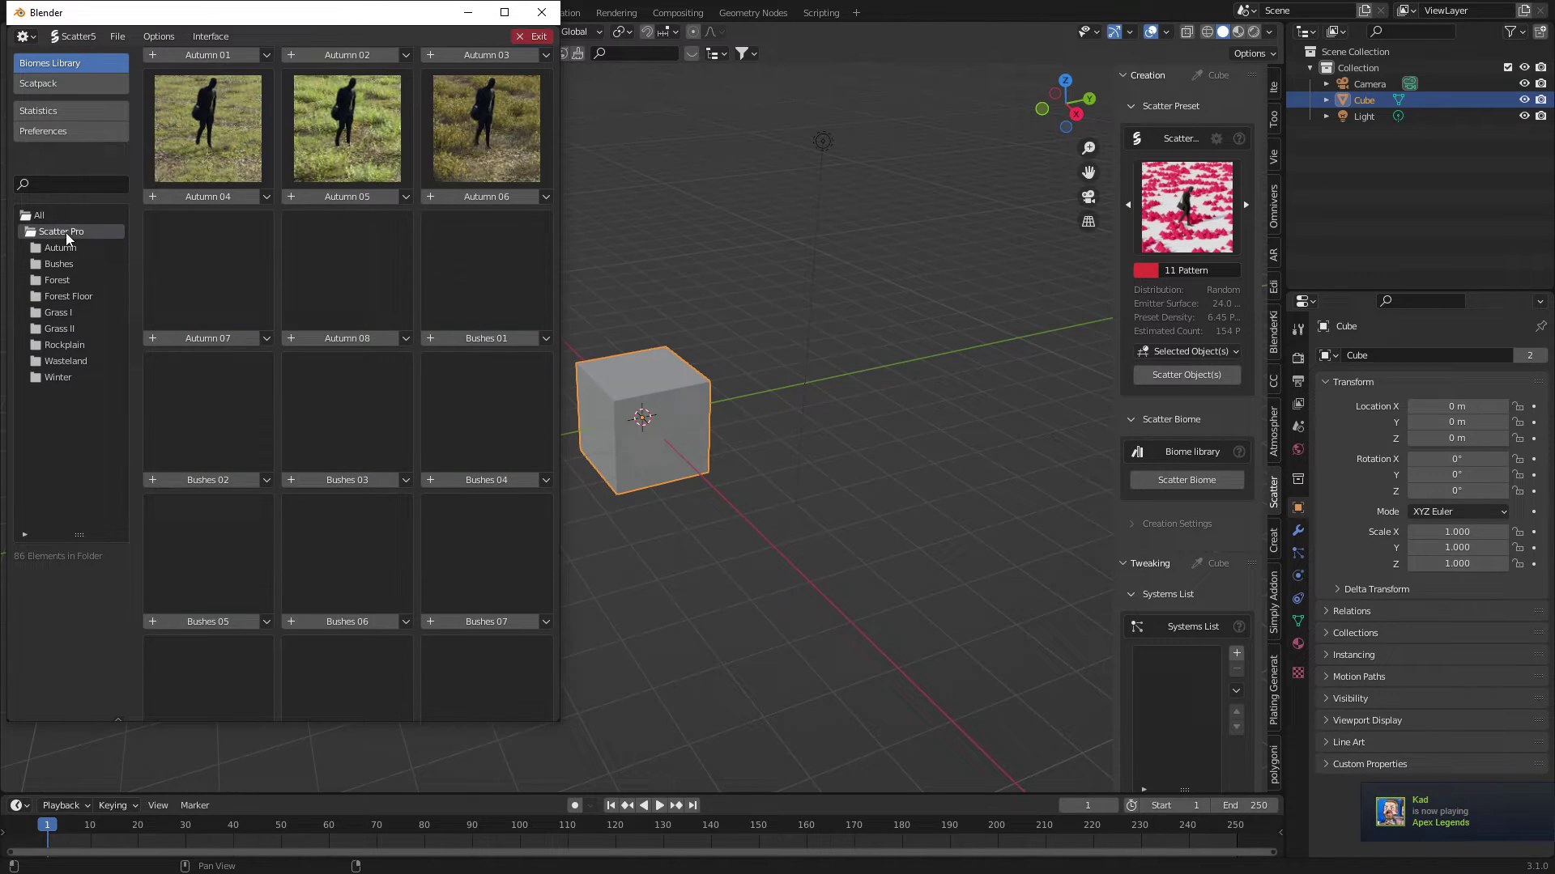
pyautogui.scroll(-15, 258, 269)
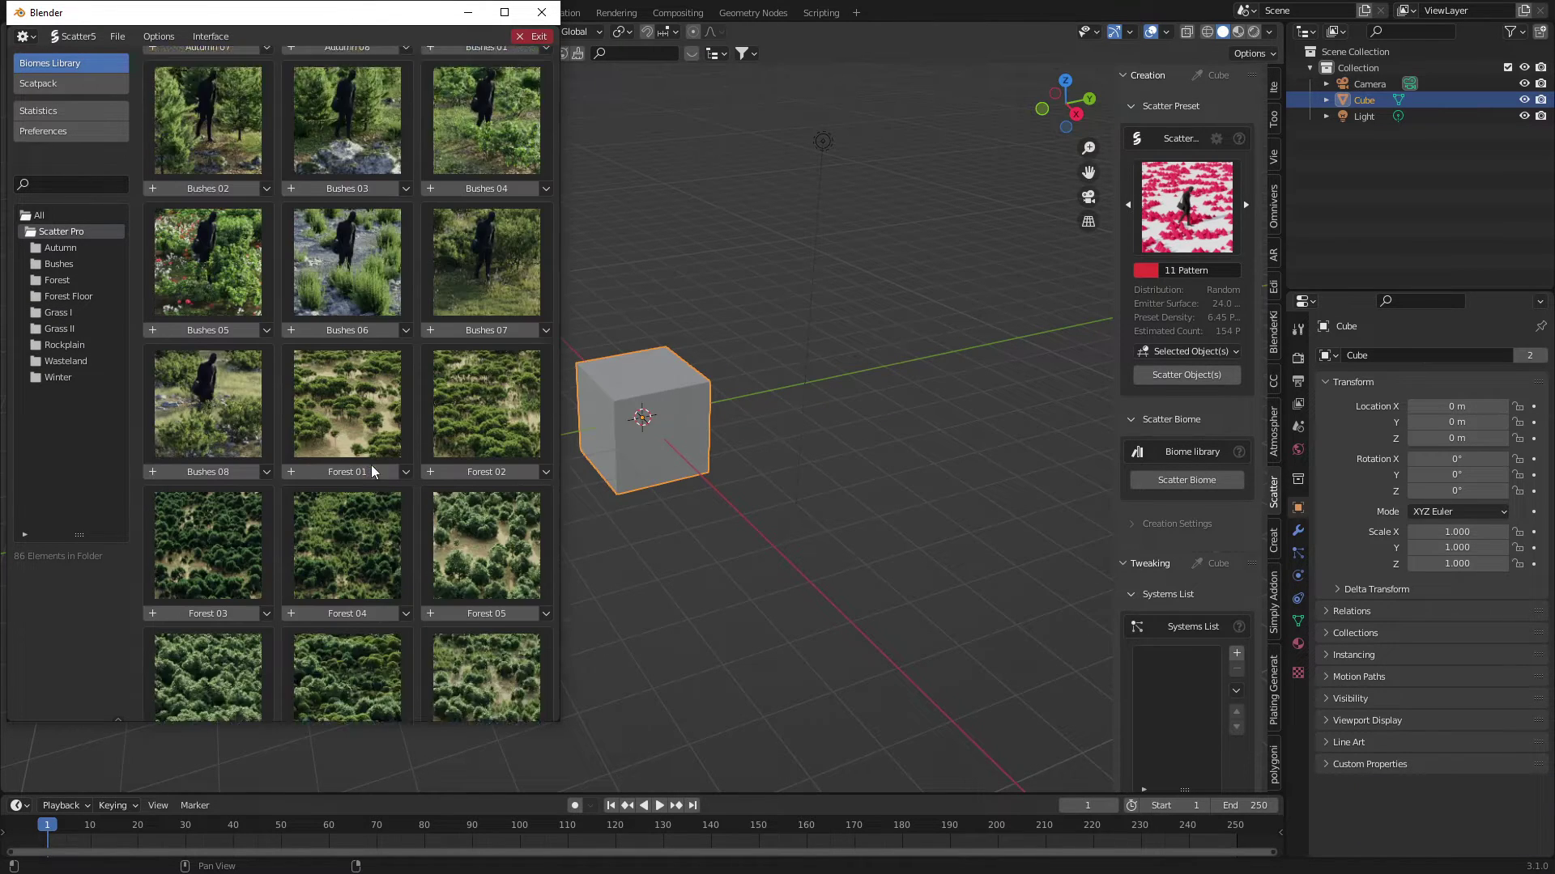
pyautogui.scroll(-12, 370, 486)
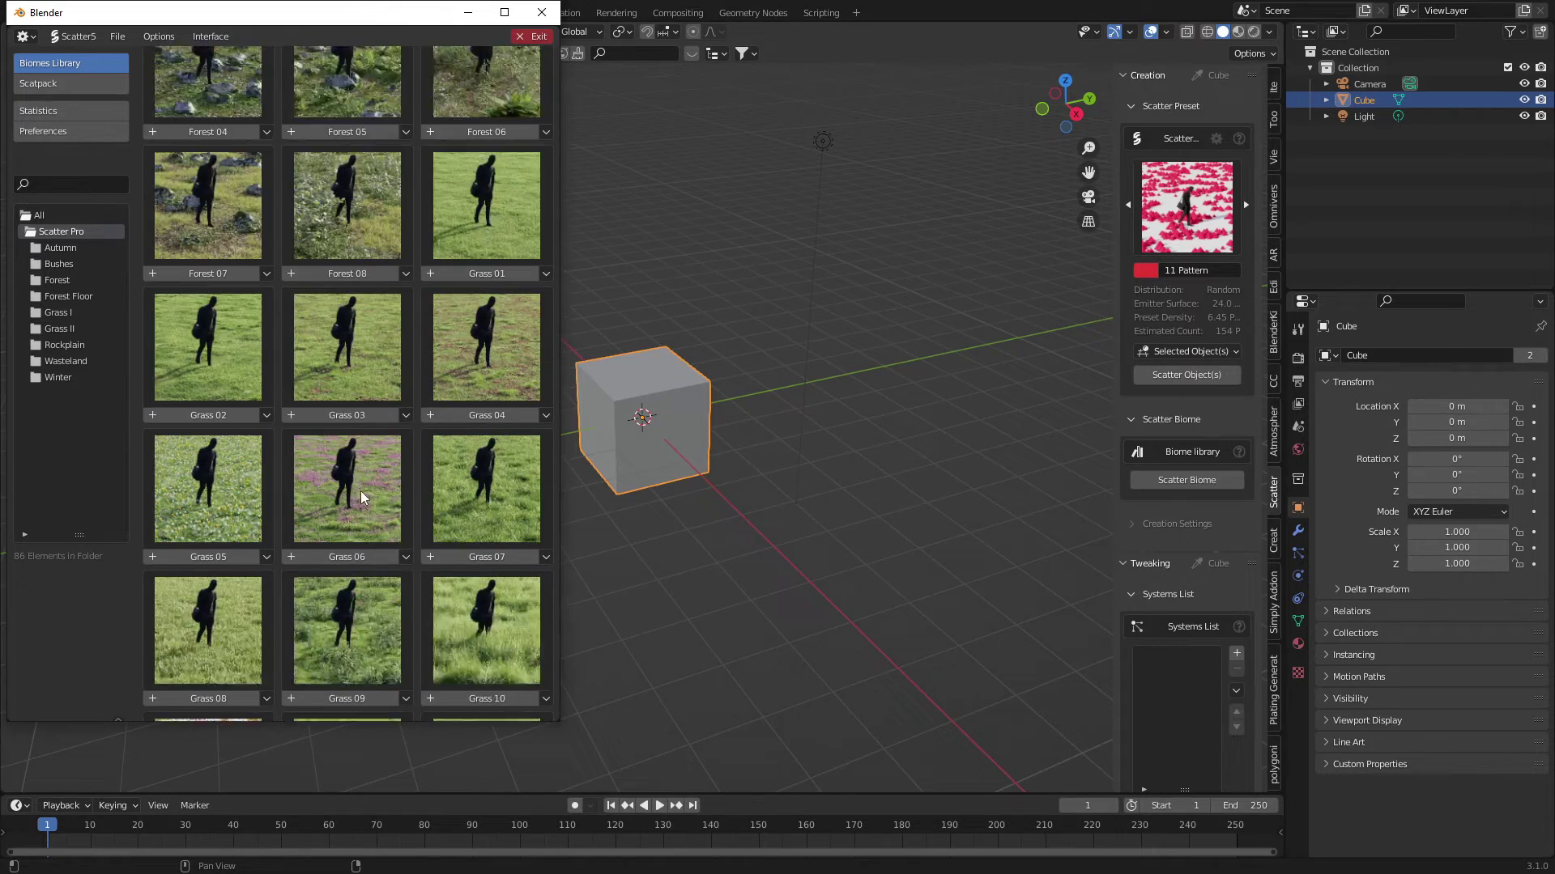
pyautogui.scroll(-12, 360, 498)
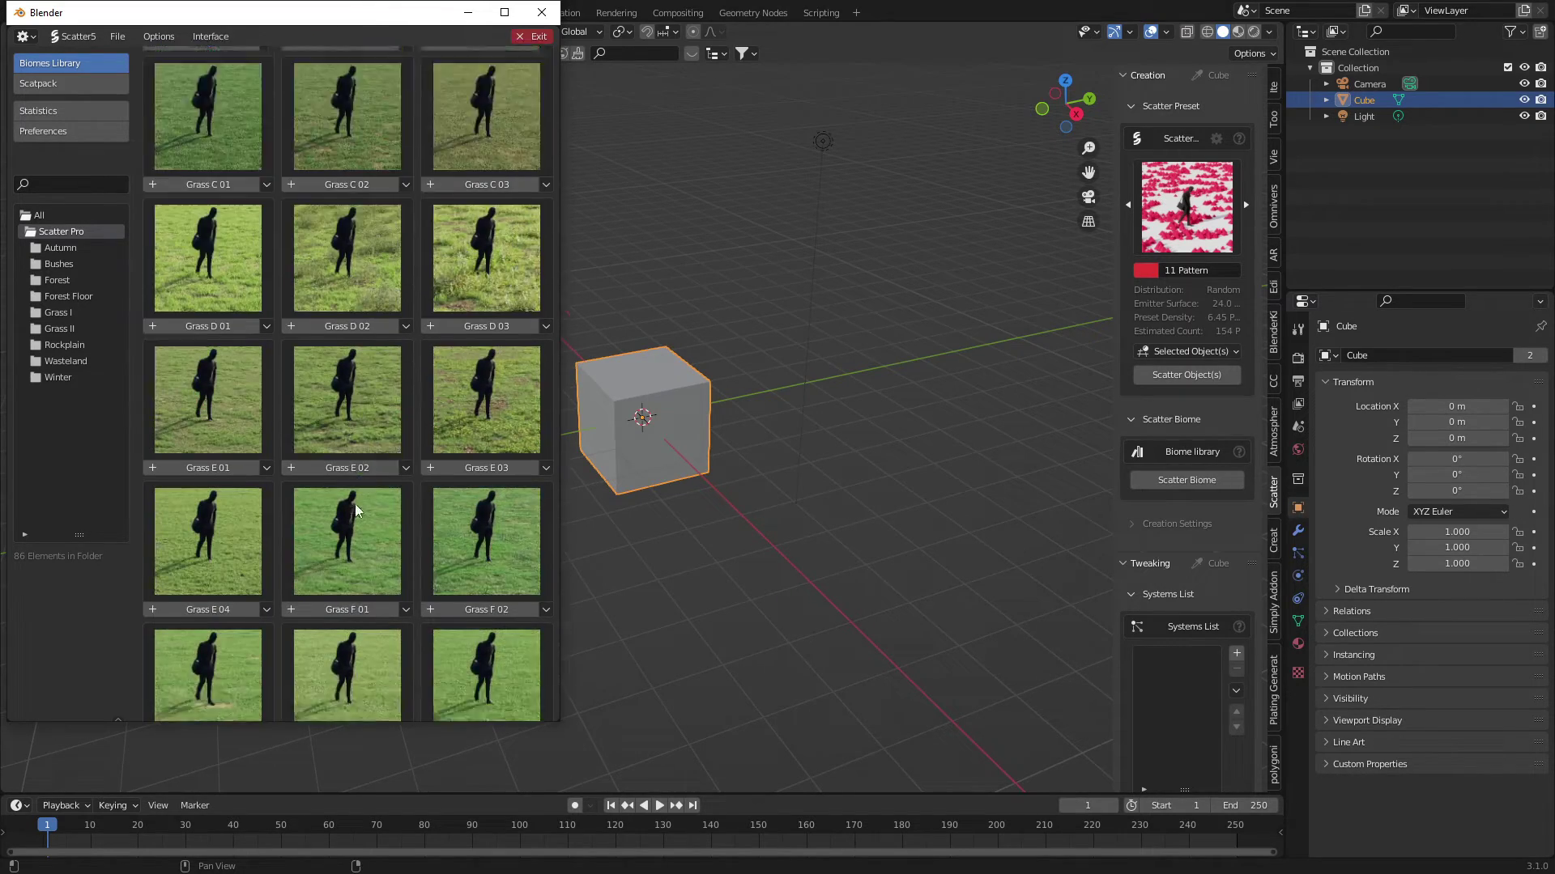
pyautogui.scroll(-10, 356, 510)
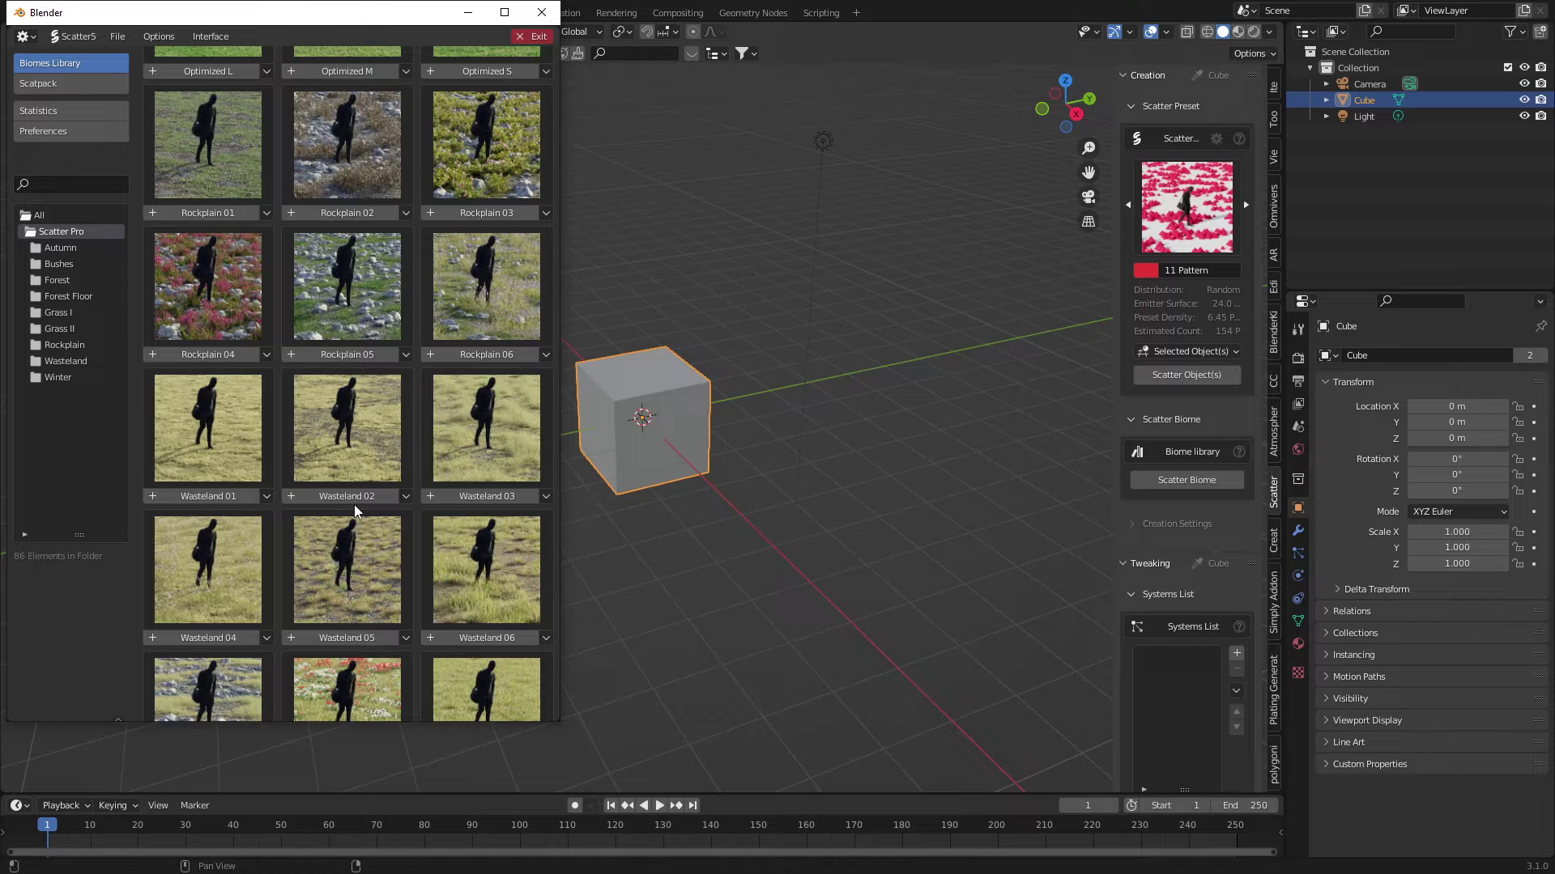
pyautogui.scroll(-3, 356, 511)
pyautogui.click(356, 557)
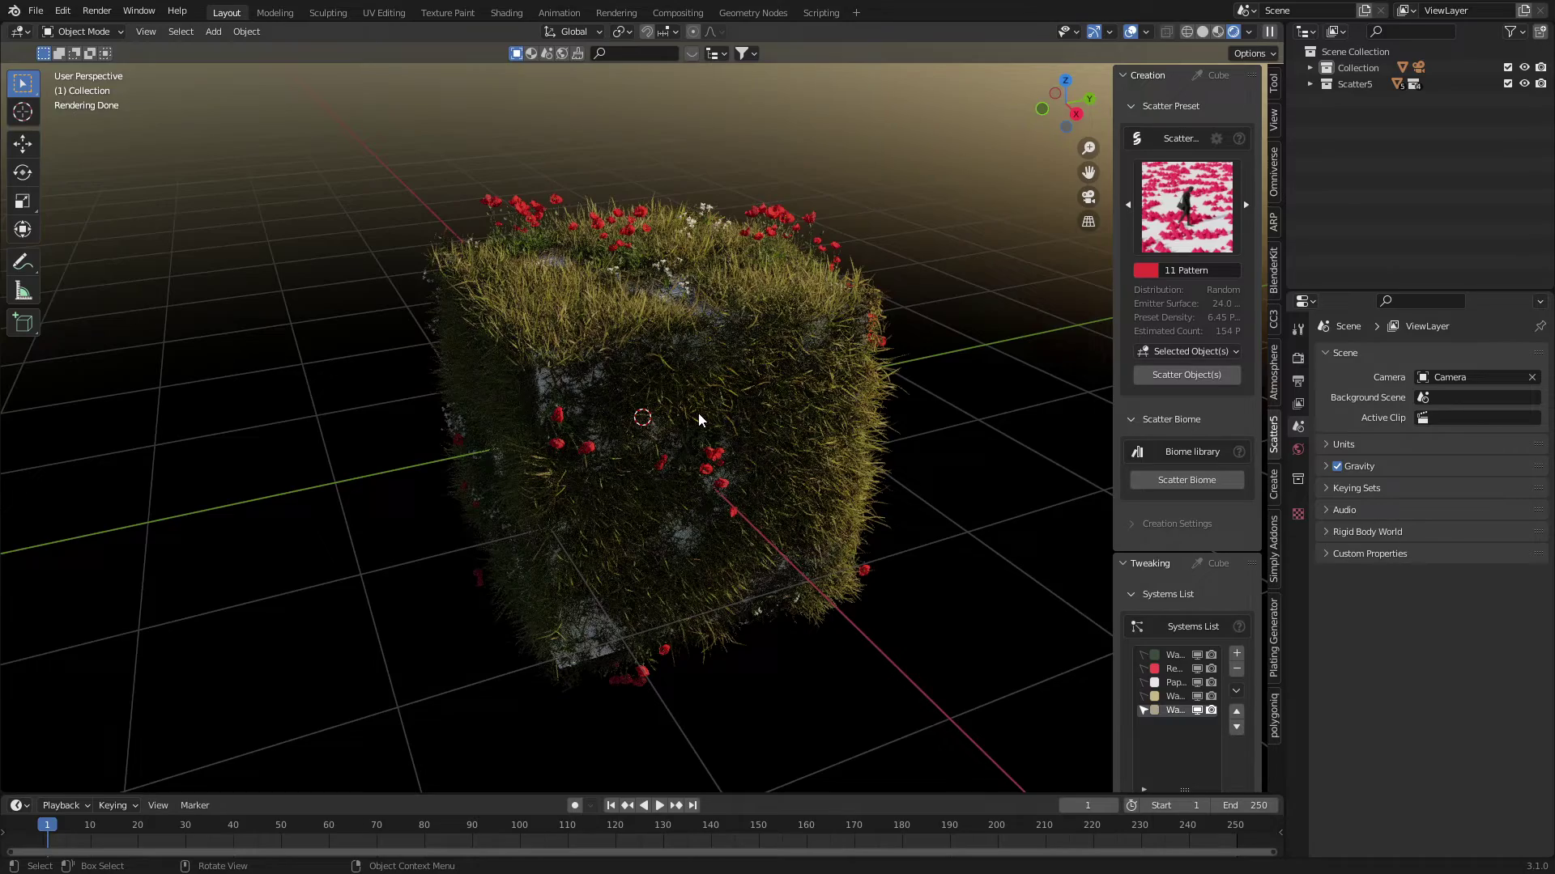
# Orbit around the grass cube and select it to show its Principled BSDF material
pyautogui.moveTo(698, 419); pyautogui.dragTo(588, 403, button='middle')
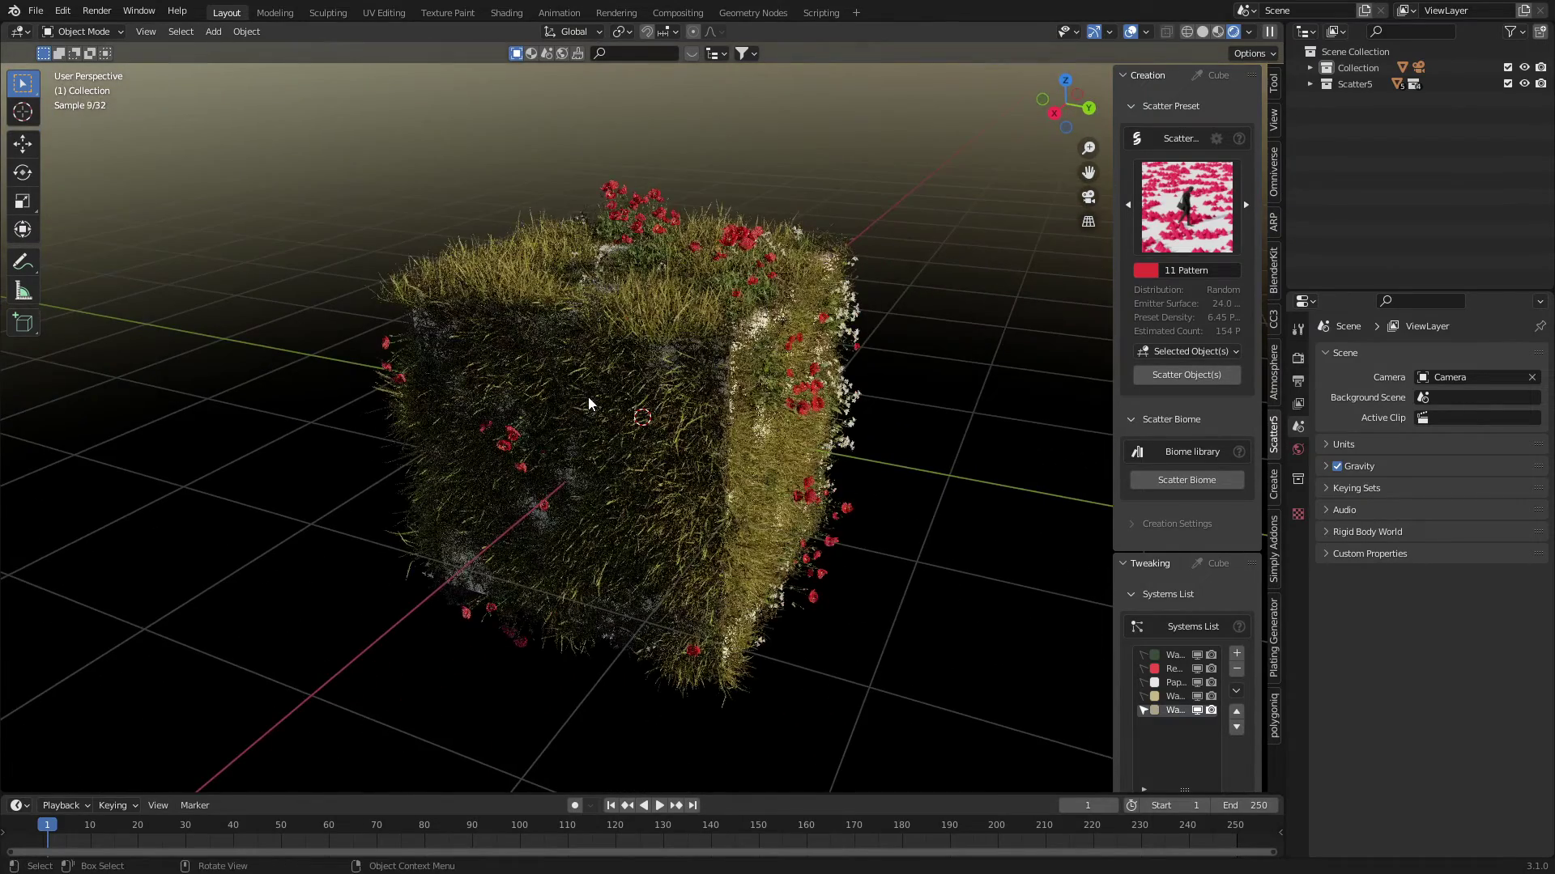
pyautogui.click(728, 394)
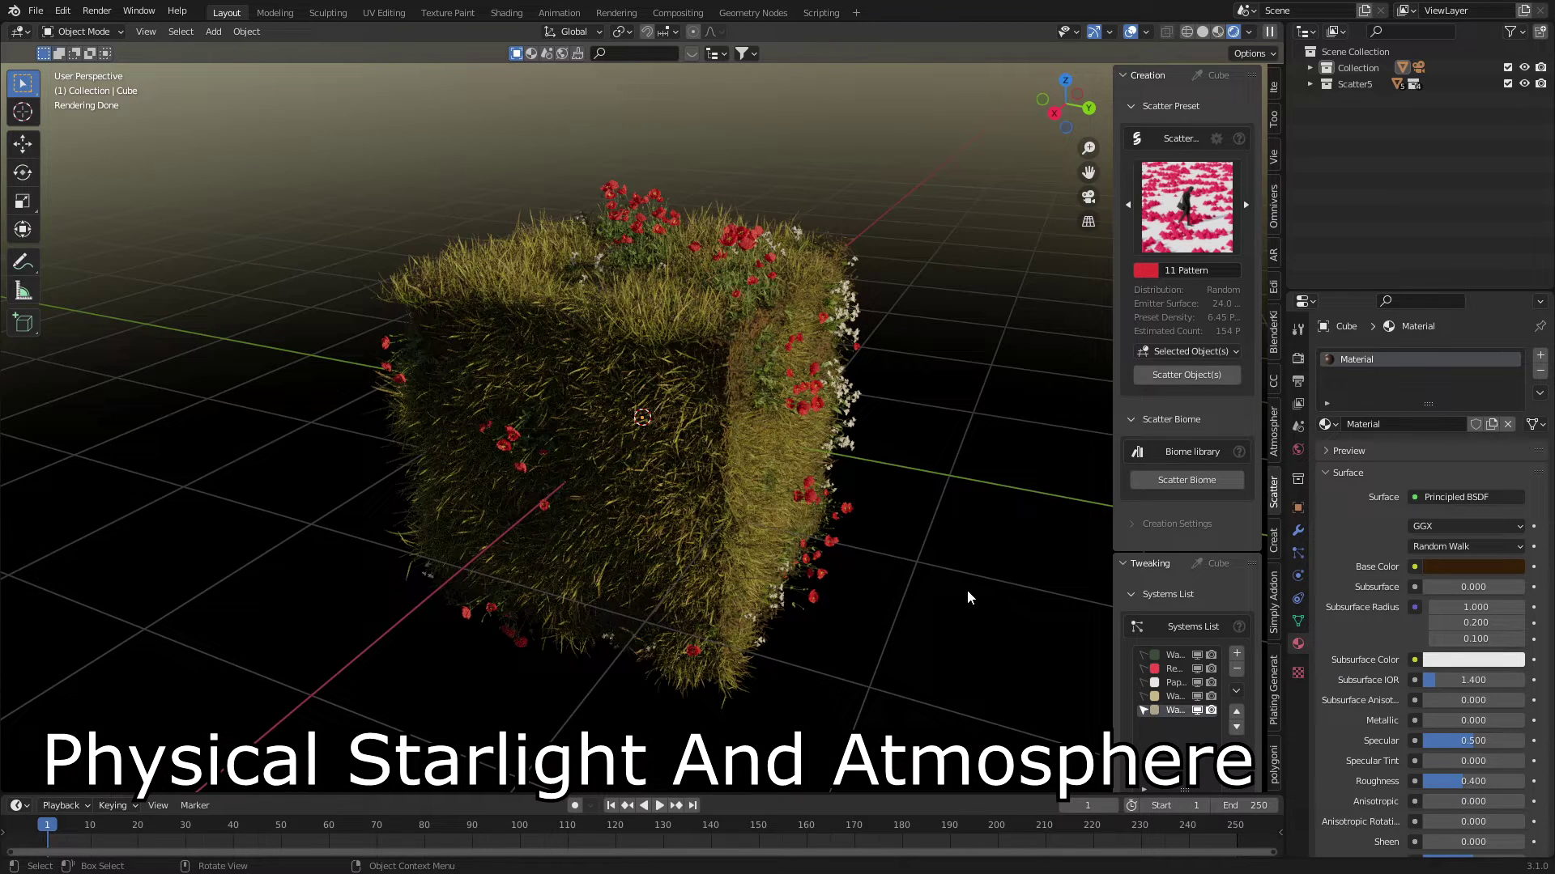
# Turn on Physical Atmosphere from the Atmosphere tab and frame the grass cube front-on
pyautogui.click(1273, 441)
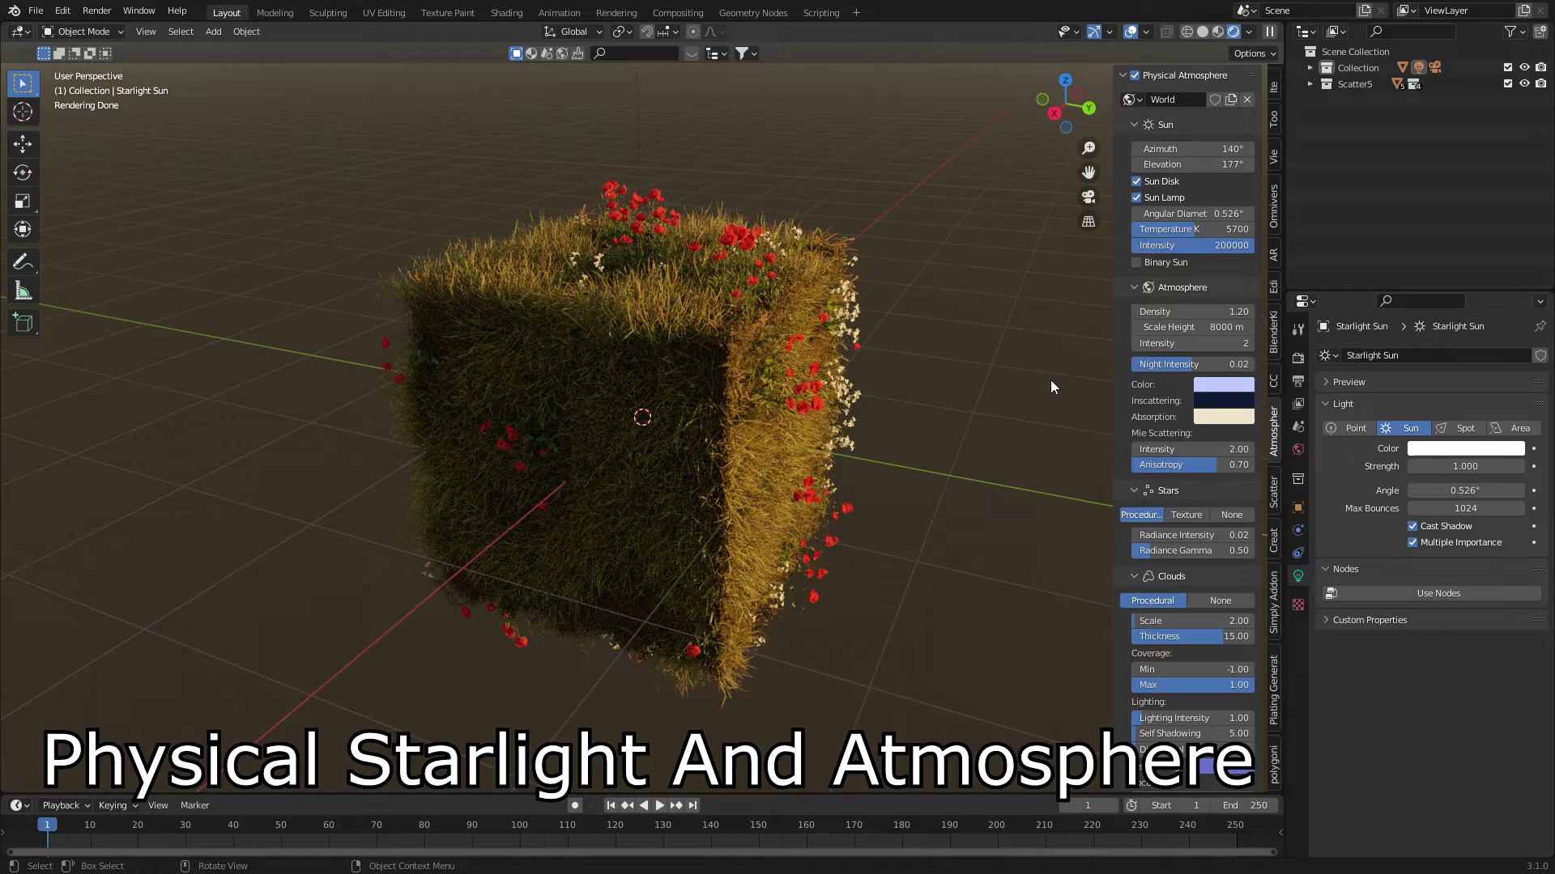
pyautogui.moveTo(1051, 380); pyautogui.dragTo(896, 372, button='middle')
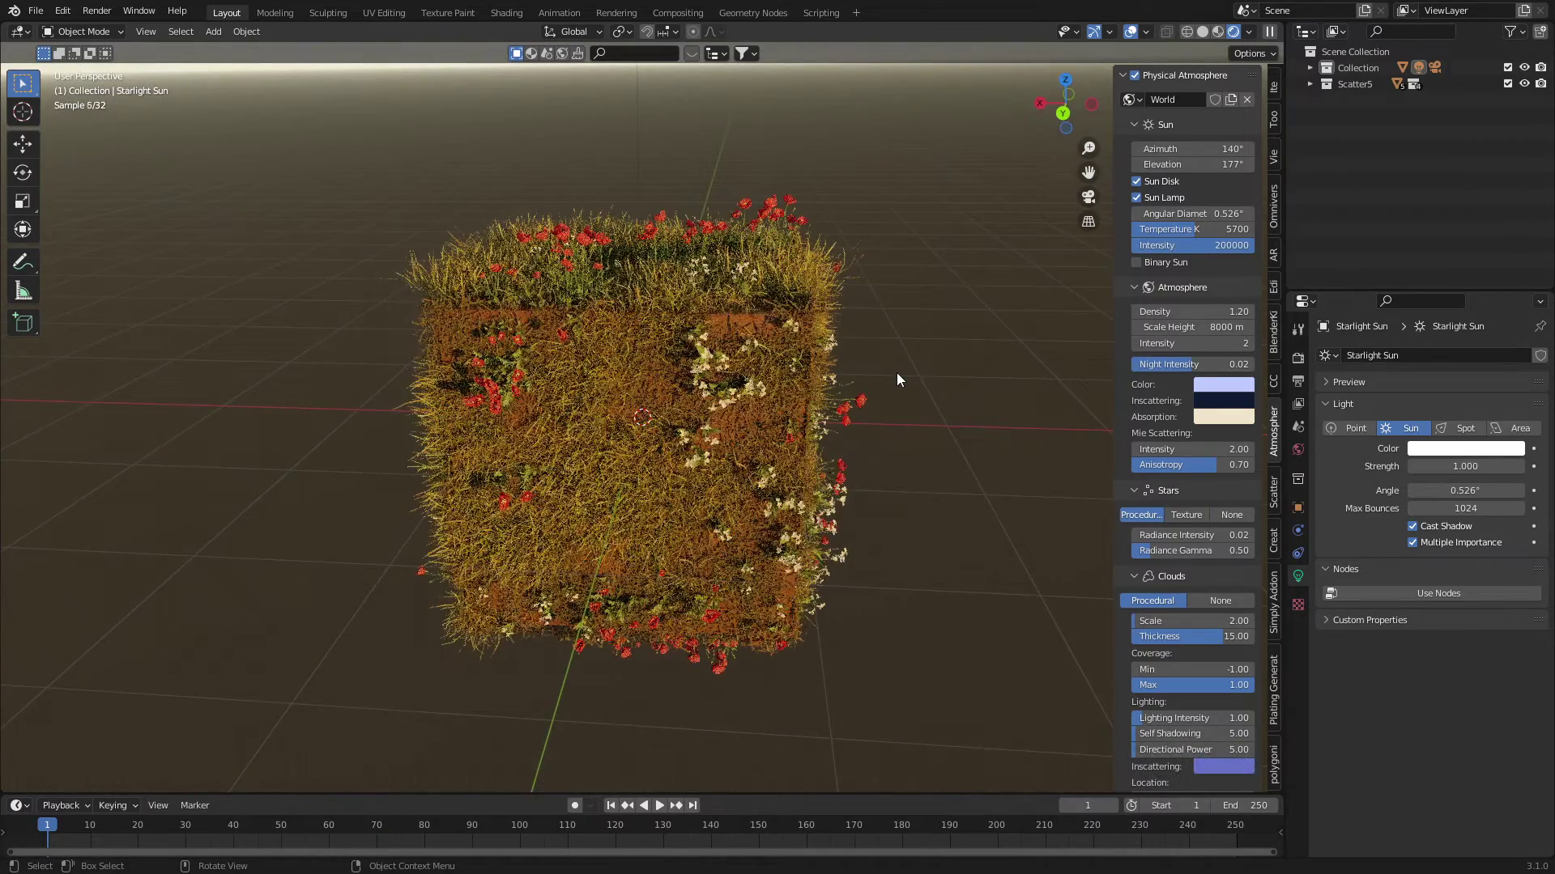
pyautogui.scroll(-6, 887, 283)
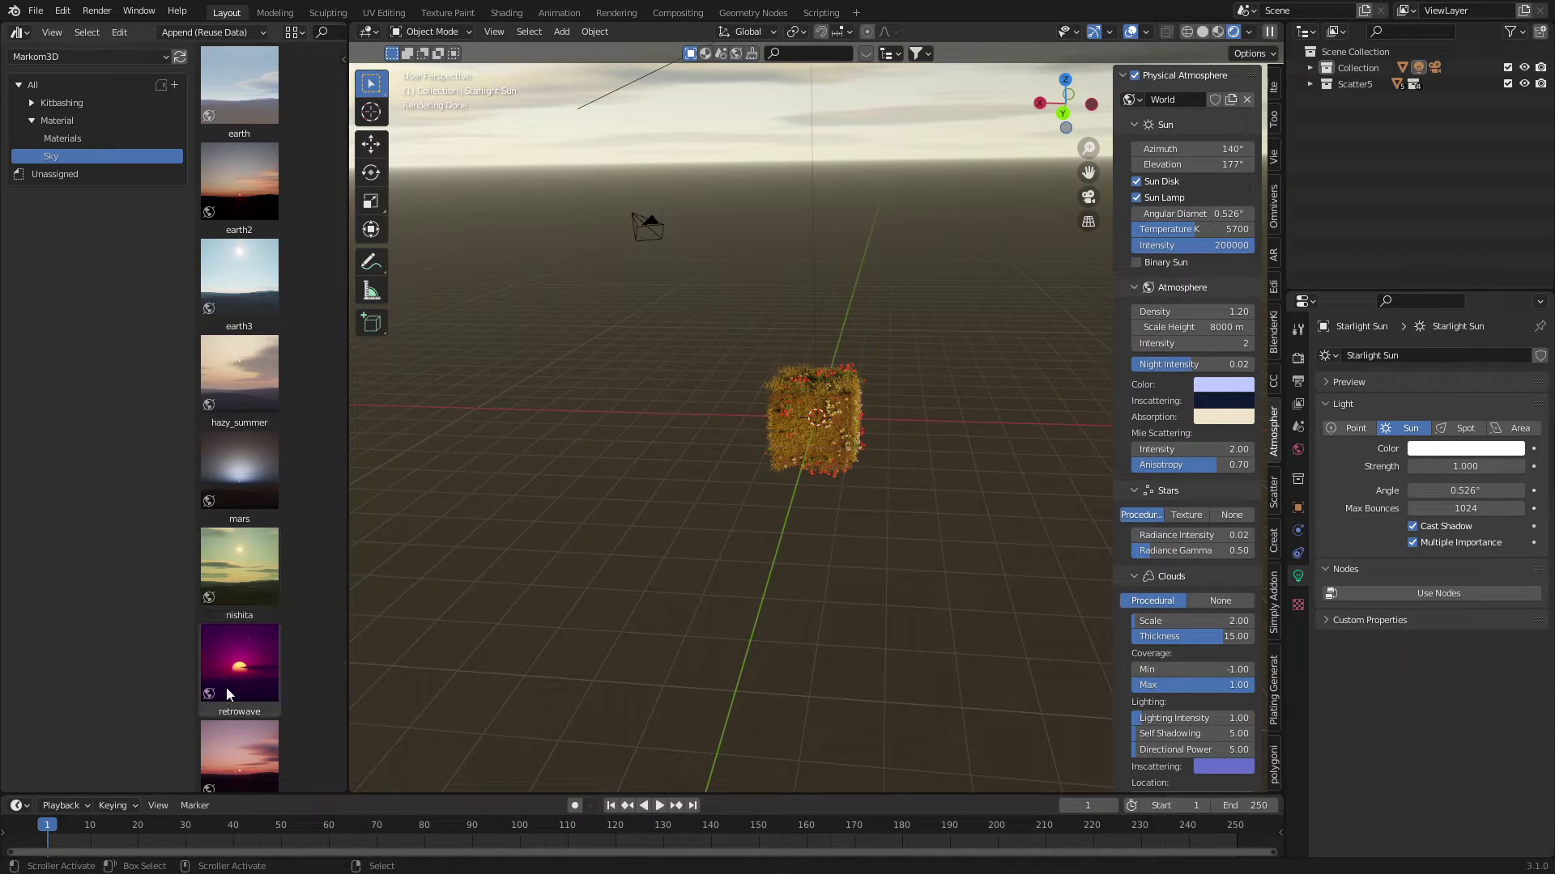
# Try the retrowave, nishita, earth3, earth2, thick_fog and thick_haze sky presets on the world
pyautogui.moveTo(226, 687); pyautogui.dragTo(644, 251)
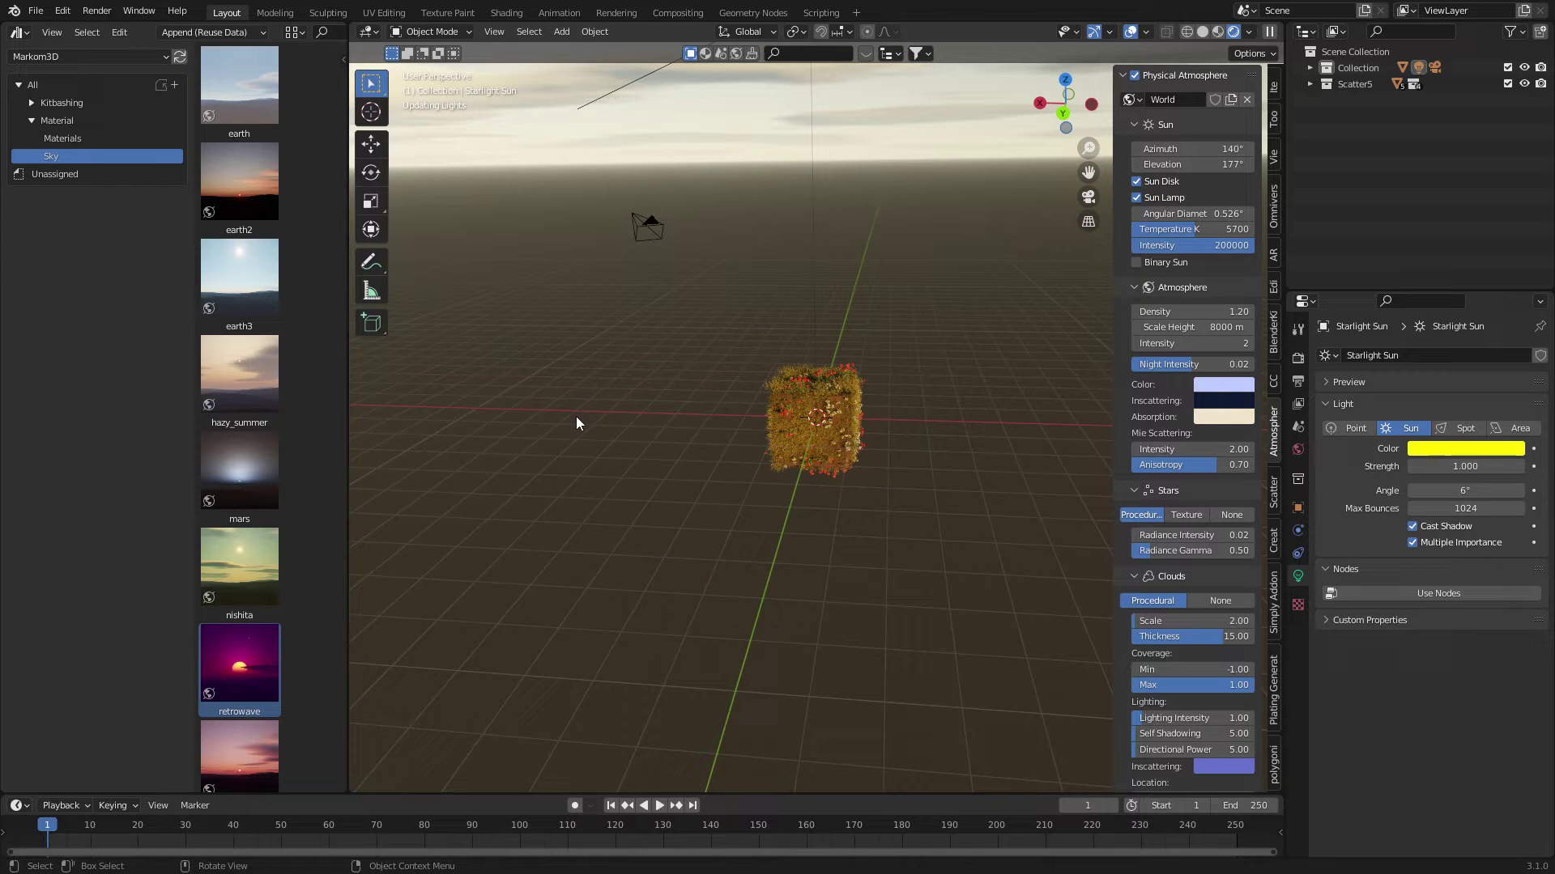
pyautogui.moveTo(575, 417); pyautogui.dragTo(518, 513, button='middle')
pyautogui.moveTo(257, 596); pyautogui.dragTo(644, 271)
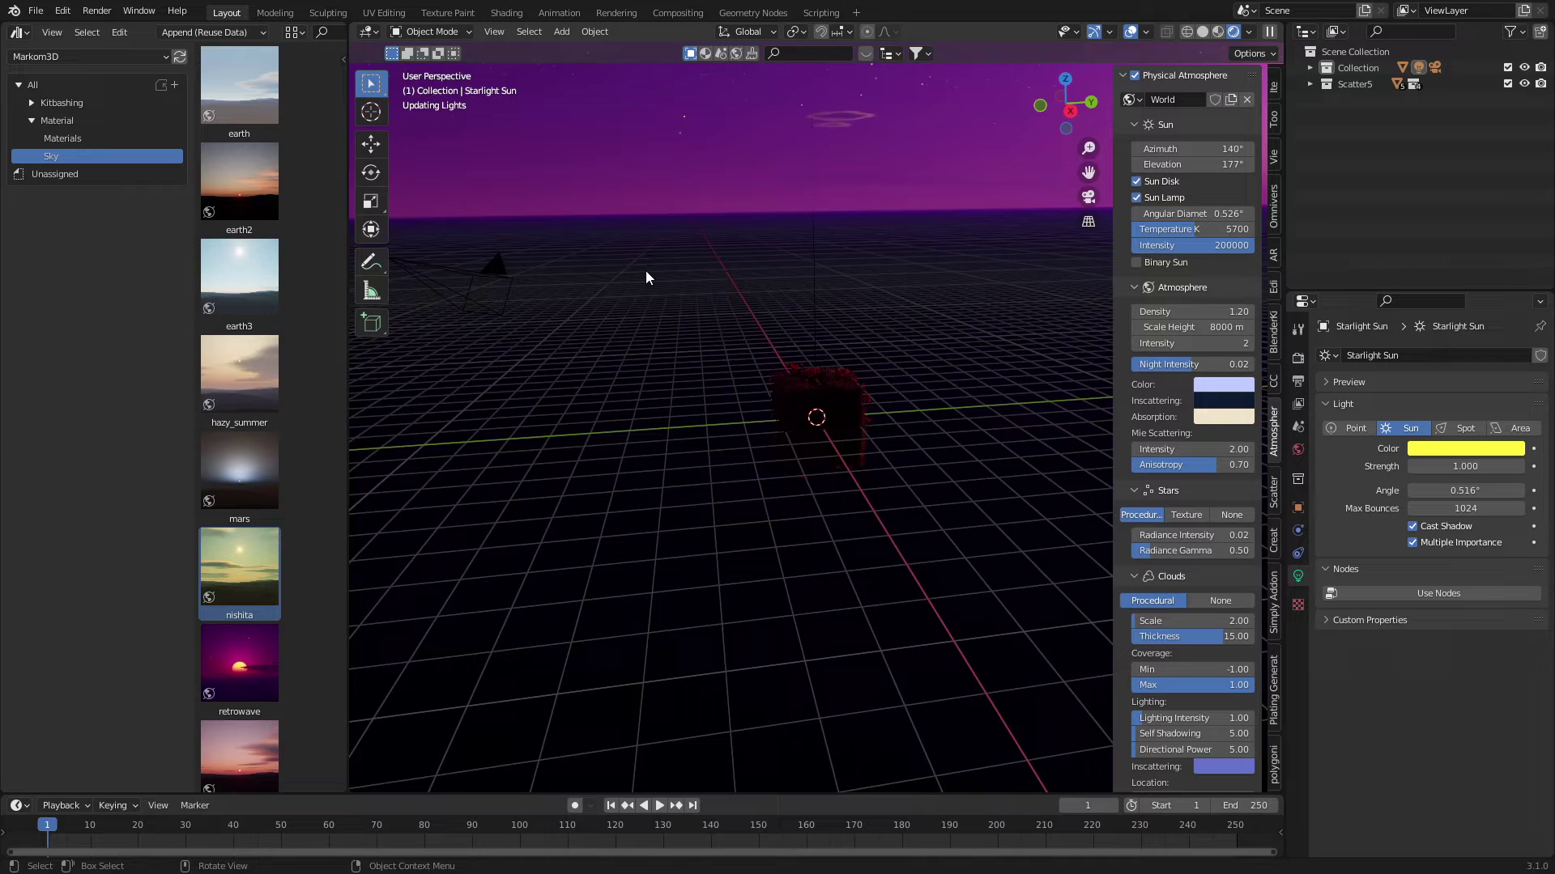
pyautogui.moveTo(239, 277); pyautogui.dragTo(814, 247)
pyautogui.moveTo(949, 371); pyautogui.dragTo(692, 366, button='middle')
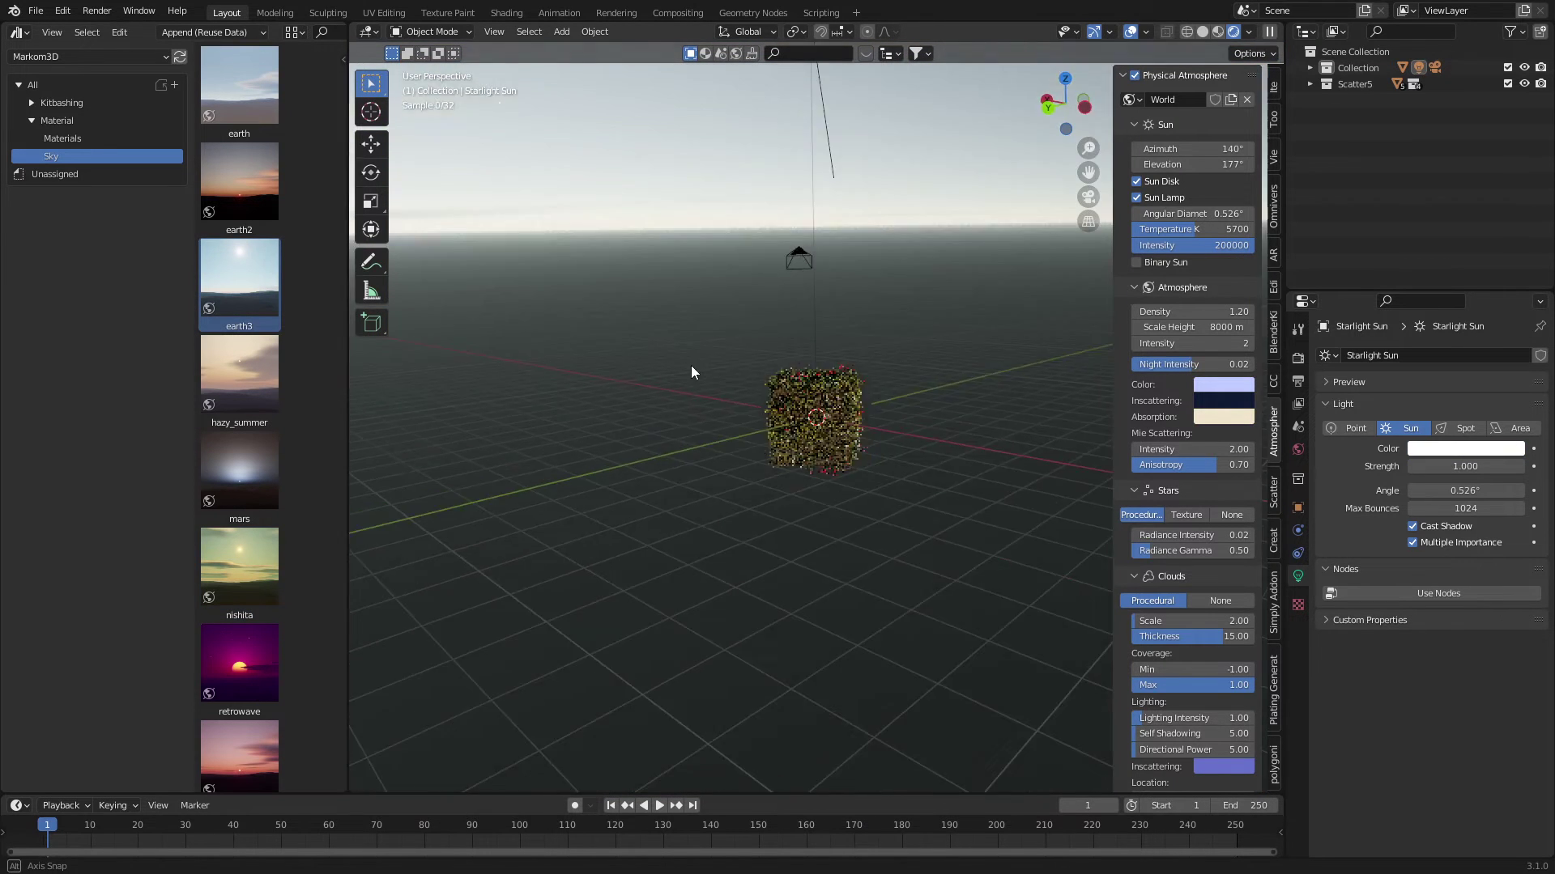
pyautogui.moveTo(243, 185); pyautogui.dragTo(599, 439)
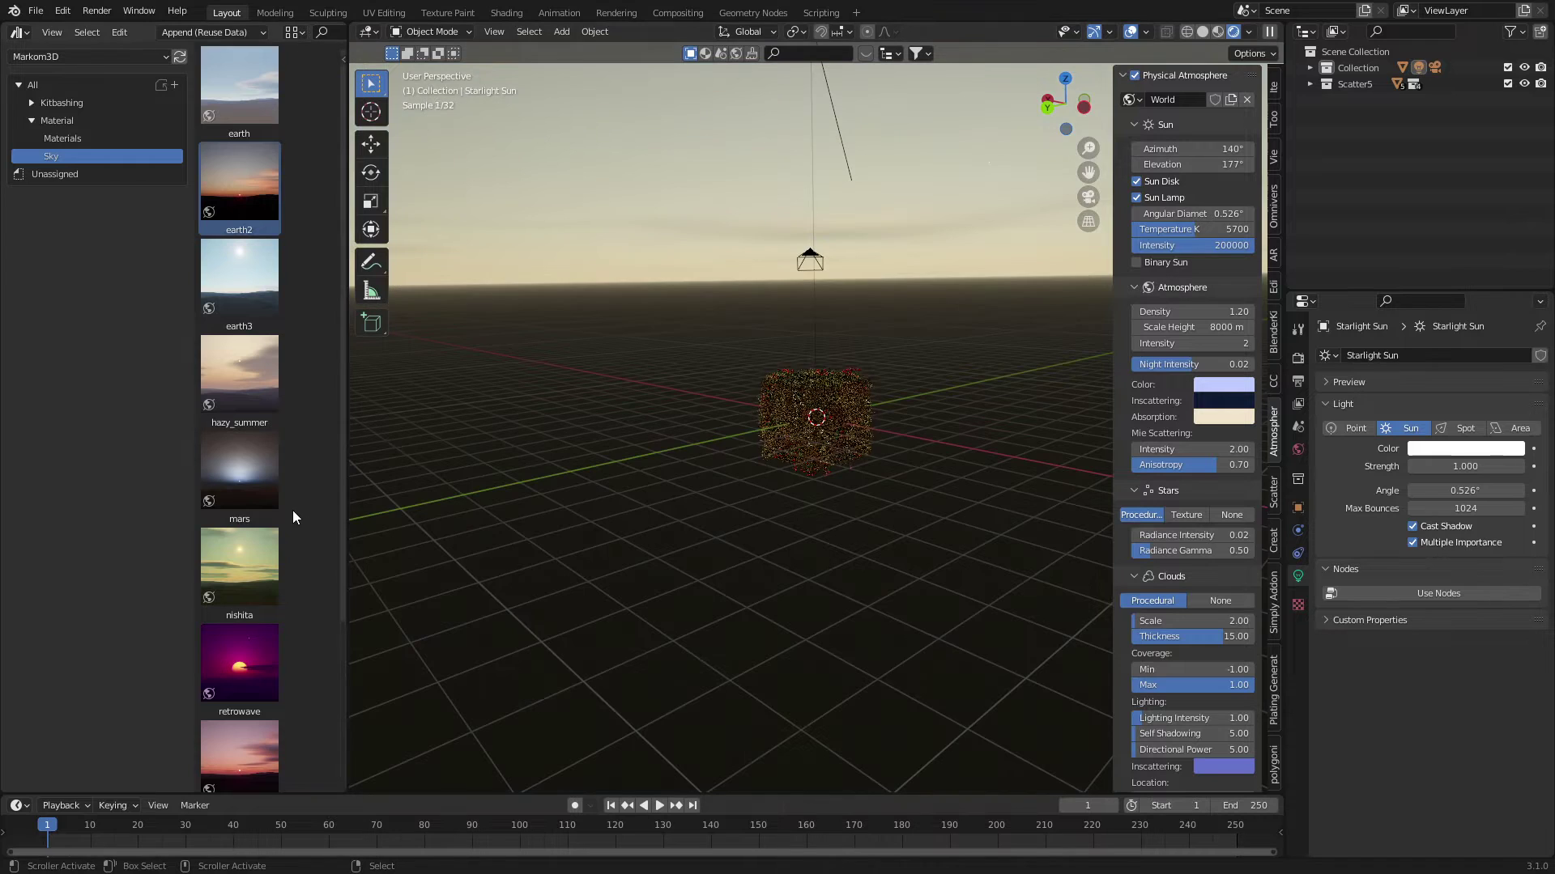
pyautogui.scroll(-5, 292, 508)
pyautogui.moveTo(255, 623); pyautogui.dragTo(659, 515)
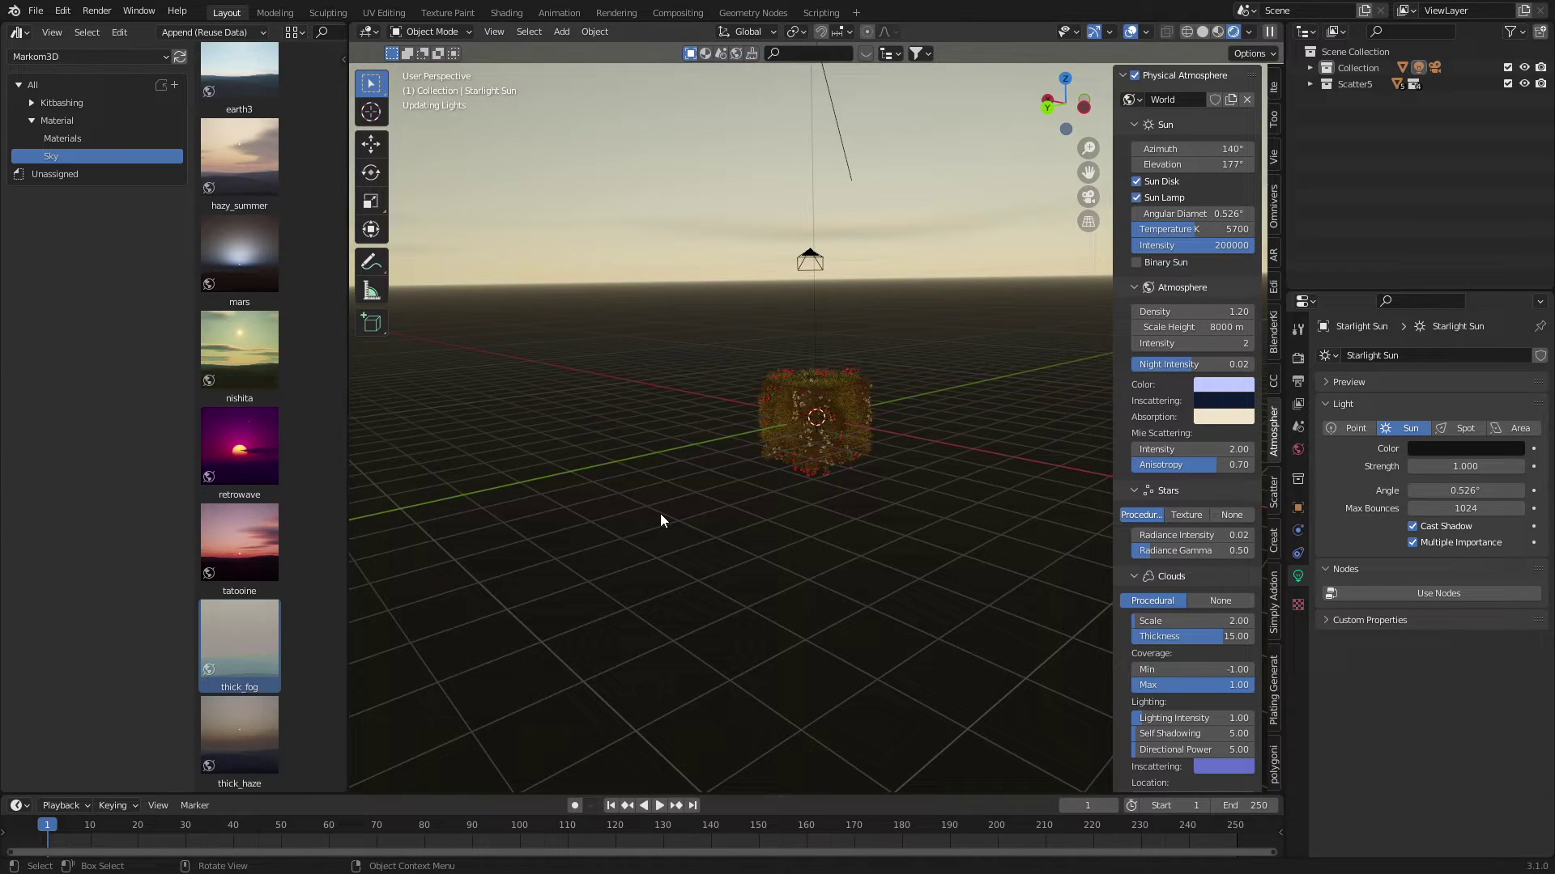
pyautogui.moveTo(275, 741); pyautogui.dragTo(654, 396)
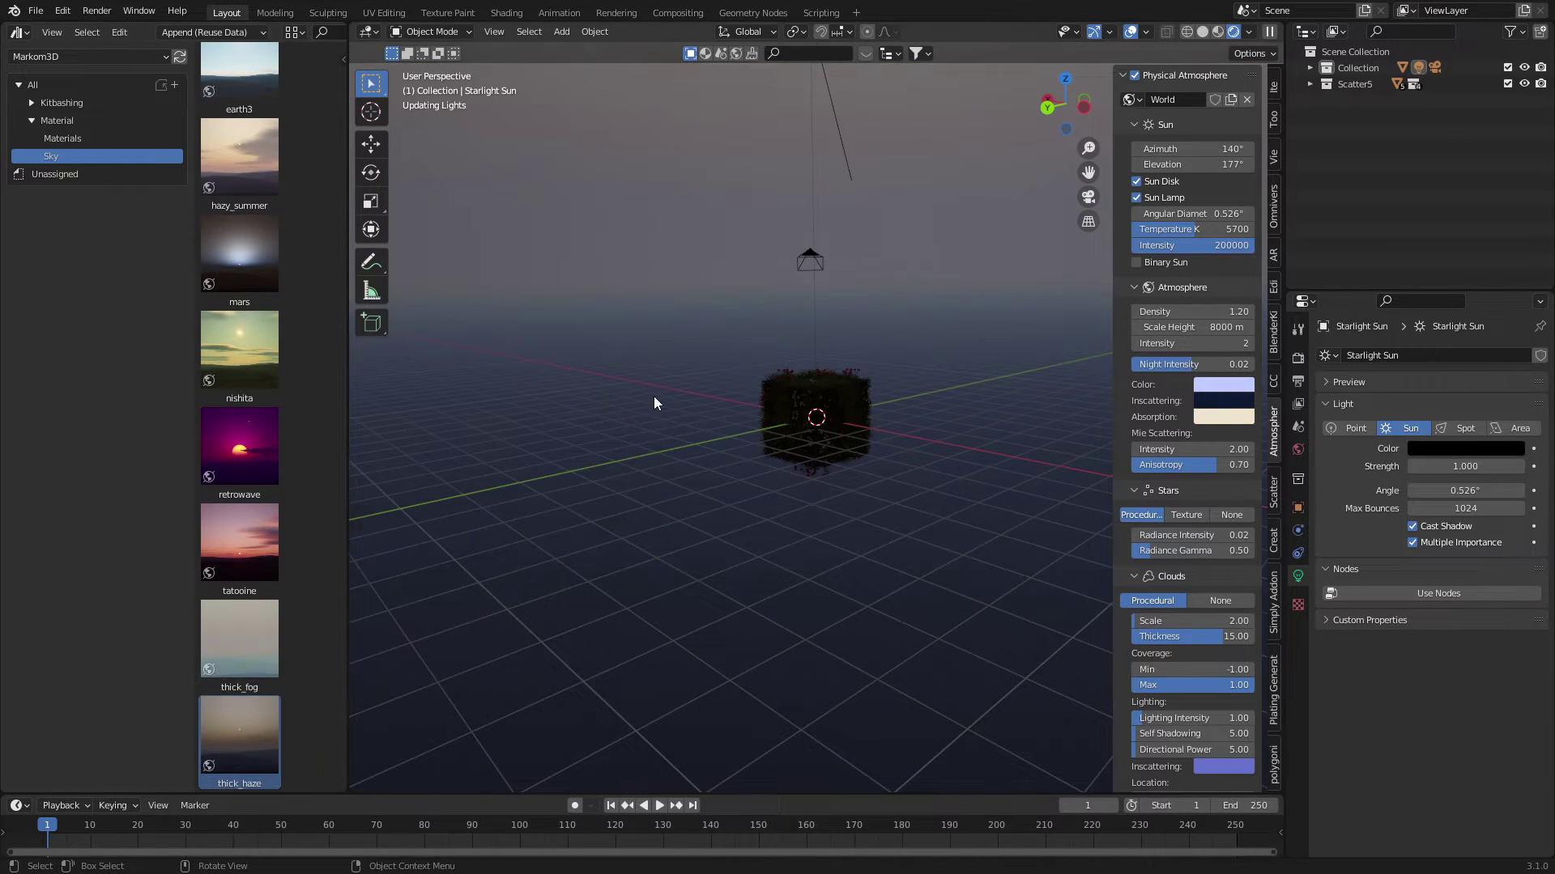
pyautogui.scroll(3, 951, 178)
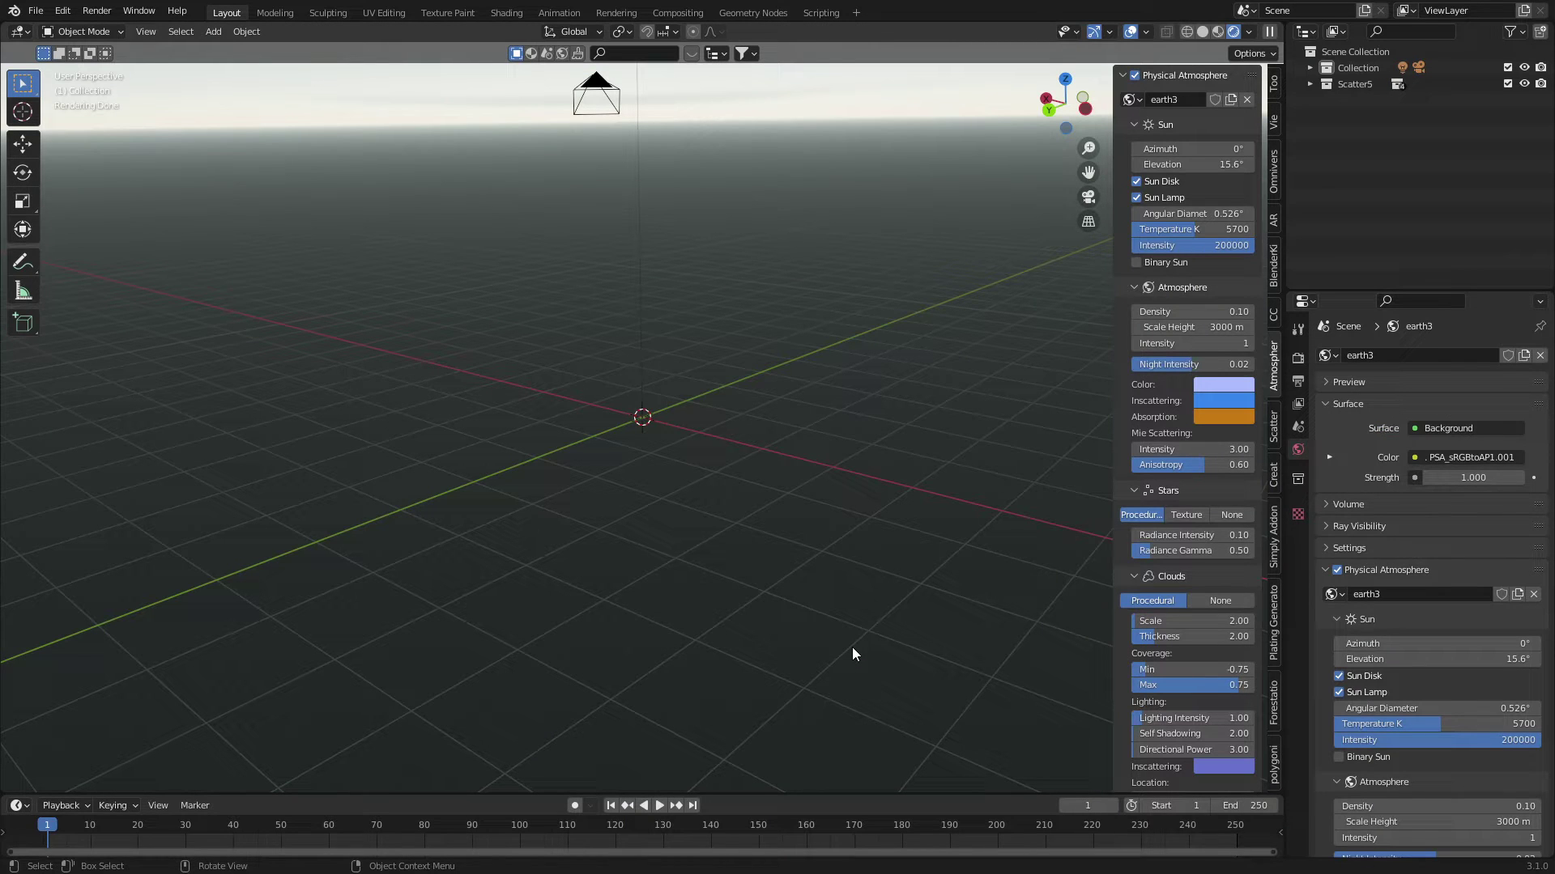
# Add an Olive 01 Summer tree from the Forestation tree presets
pyautogui.click(1275, 714)
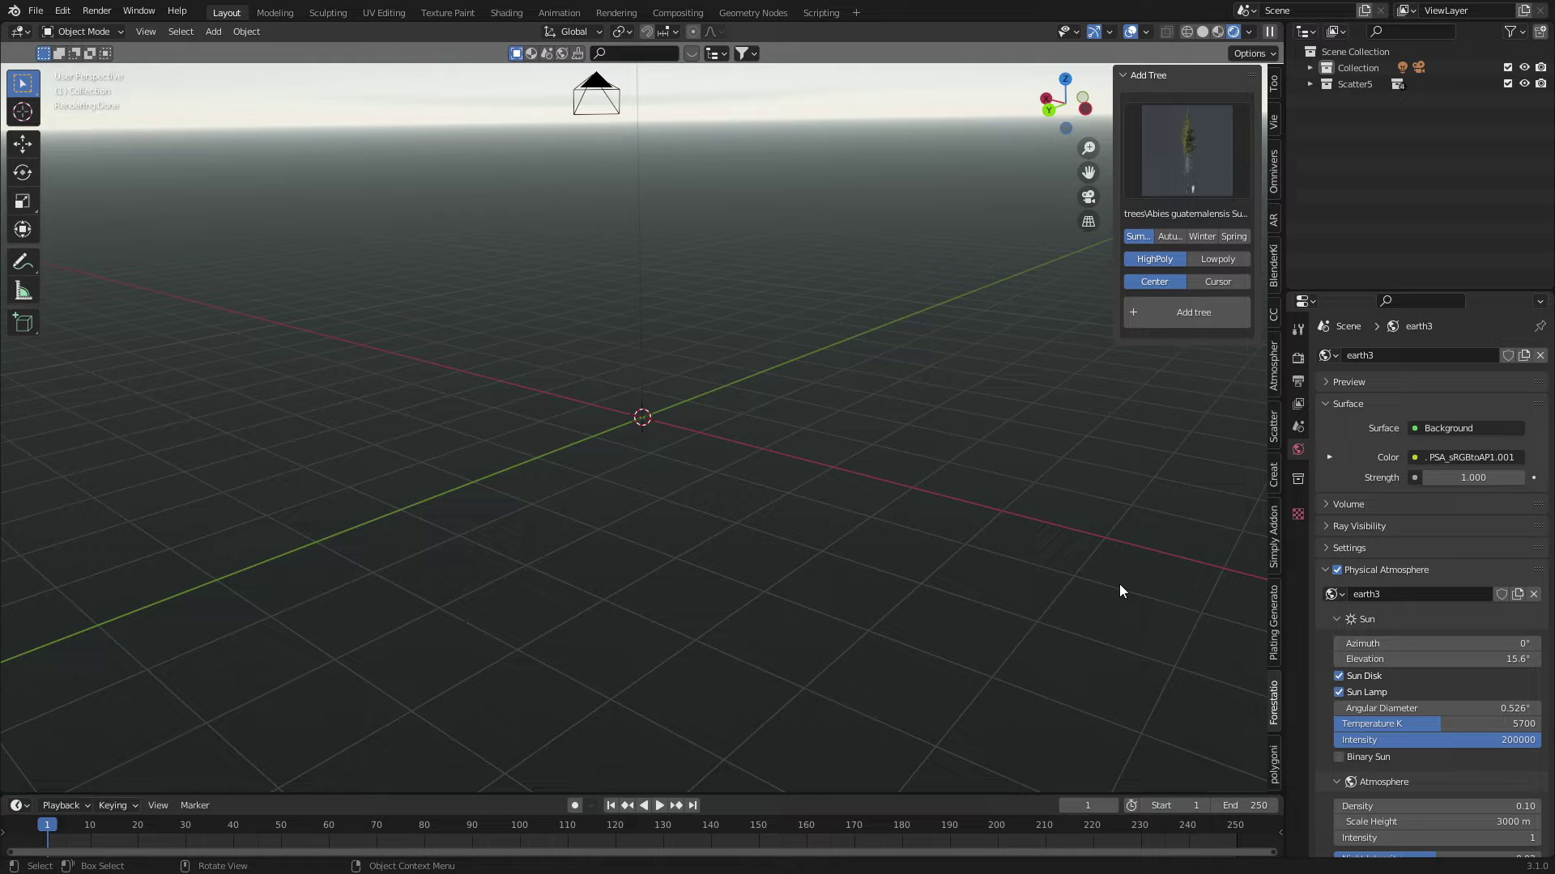
pyautogui.scroll(-3, 769, 375)
pyautogui.scroll(-2, 745, 356)
pyautogui.click(1190, 155)
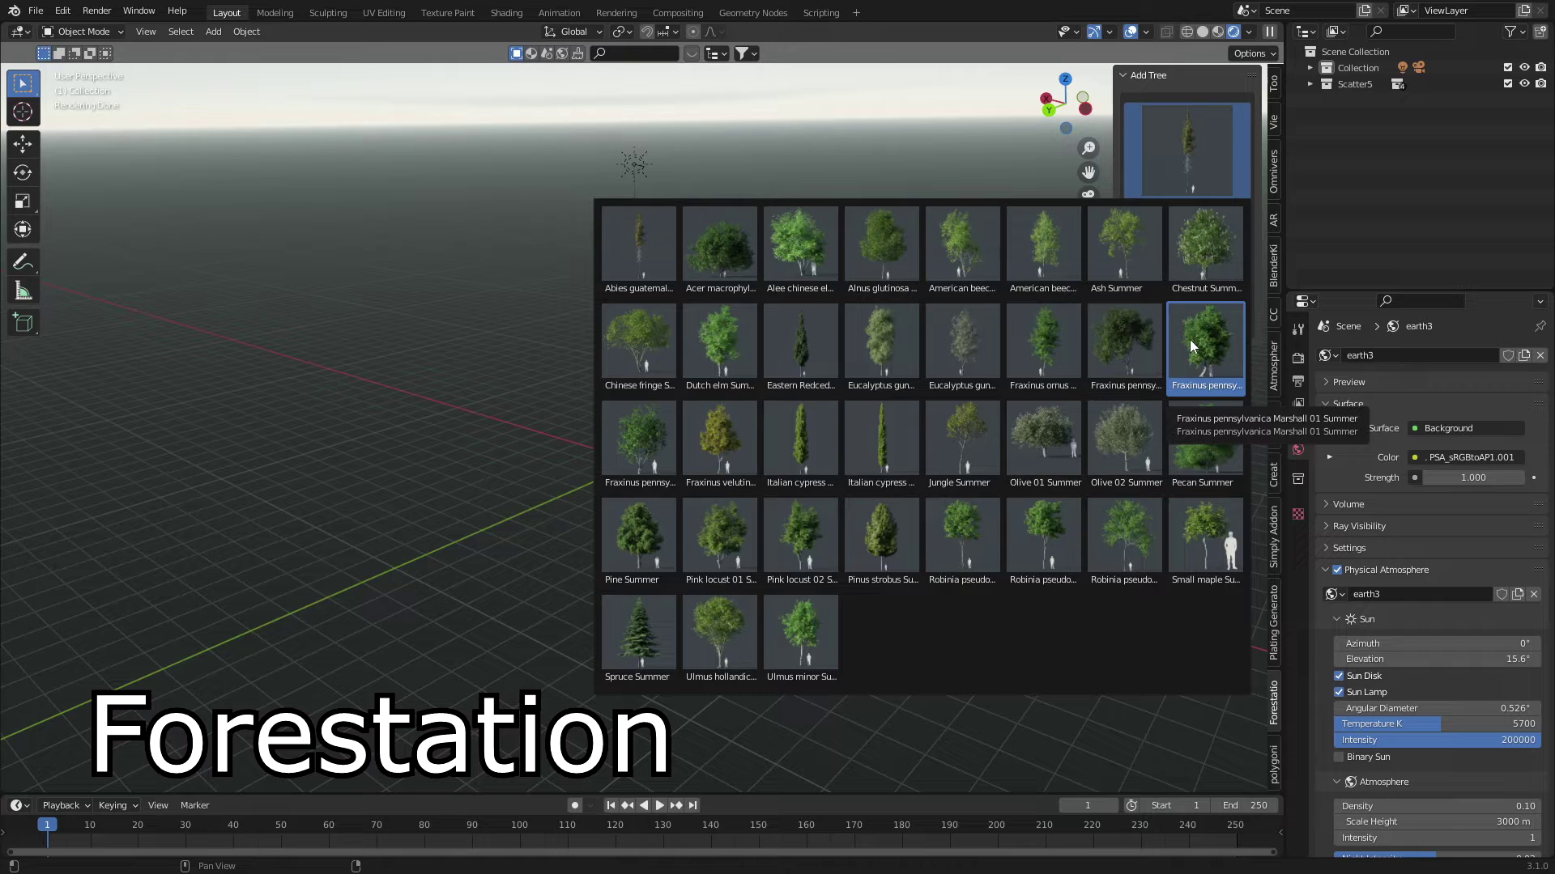
pyautogui.click(1052, 473)
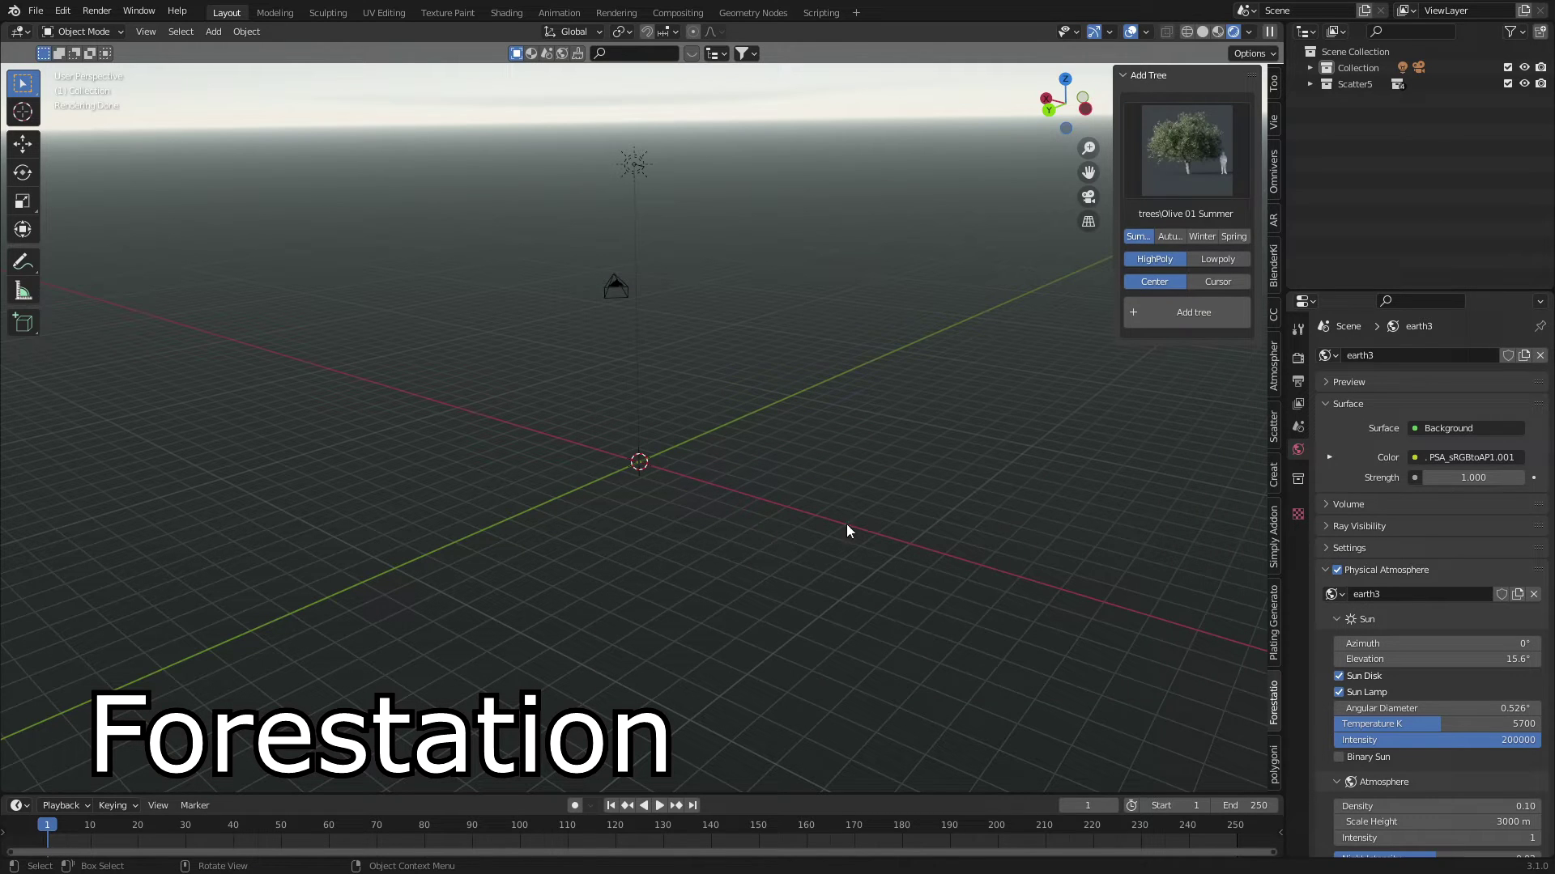
pyautogui.click(1190, 323)
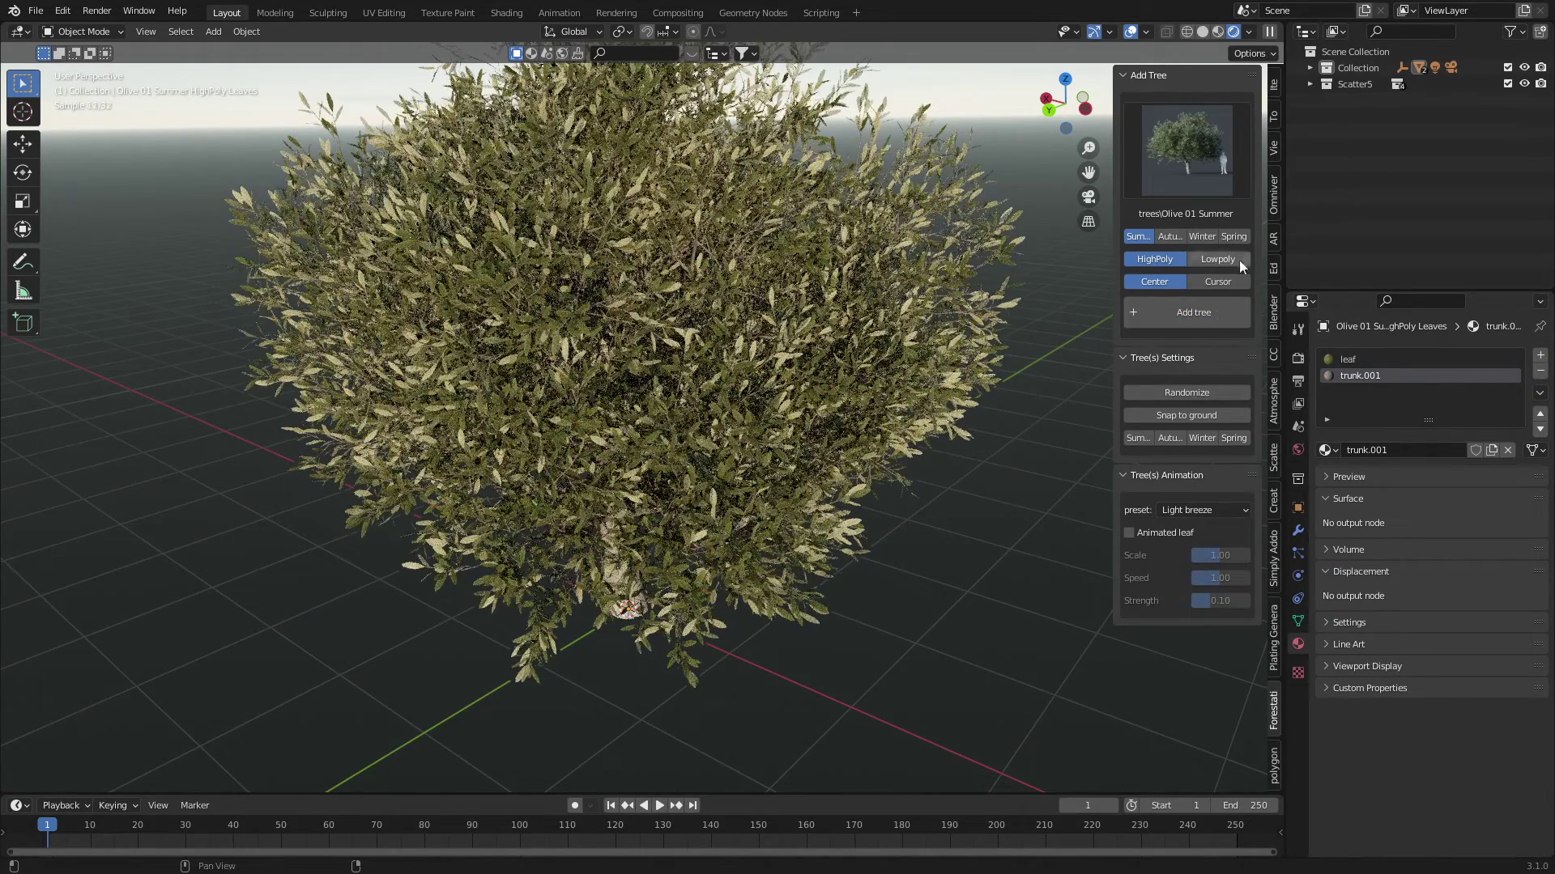
pyautogui.moveTo(707, 507); pyautogui.dragTo(800, 493, button='middle')
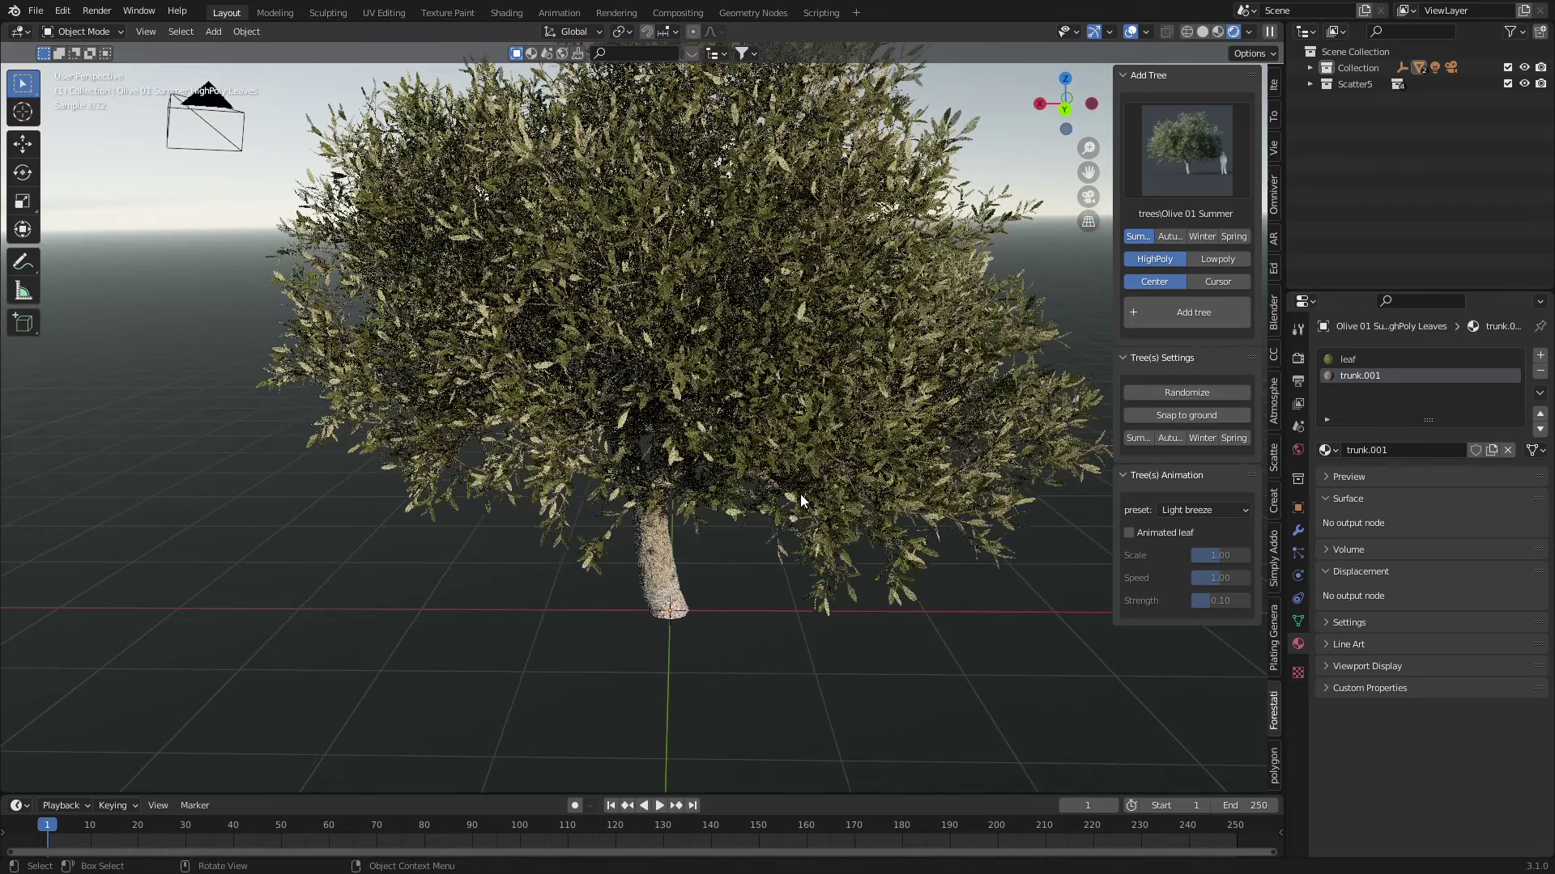
# Add a Pinus strobus Summer tree and delete the olive tree
pyautogui.click(1198, 167)
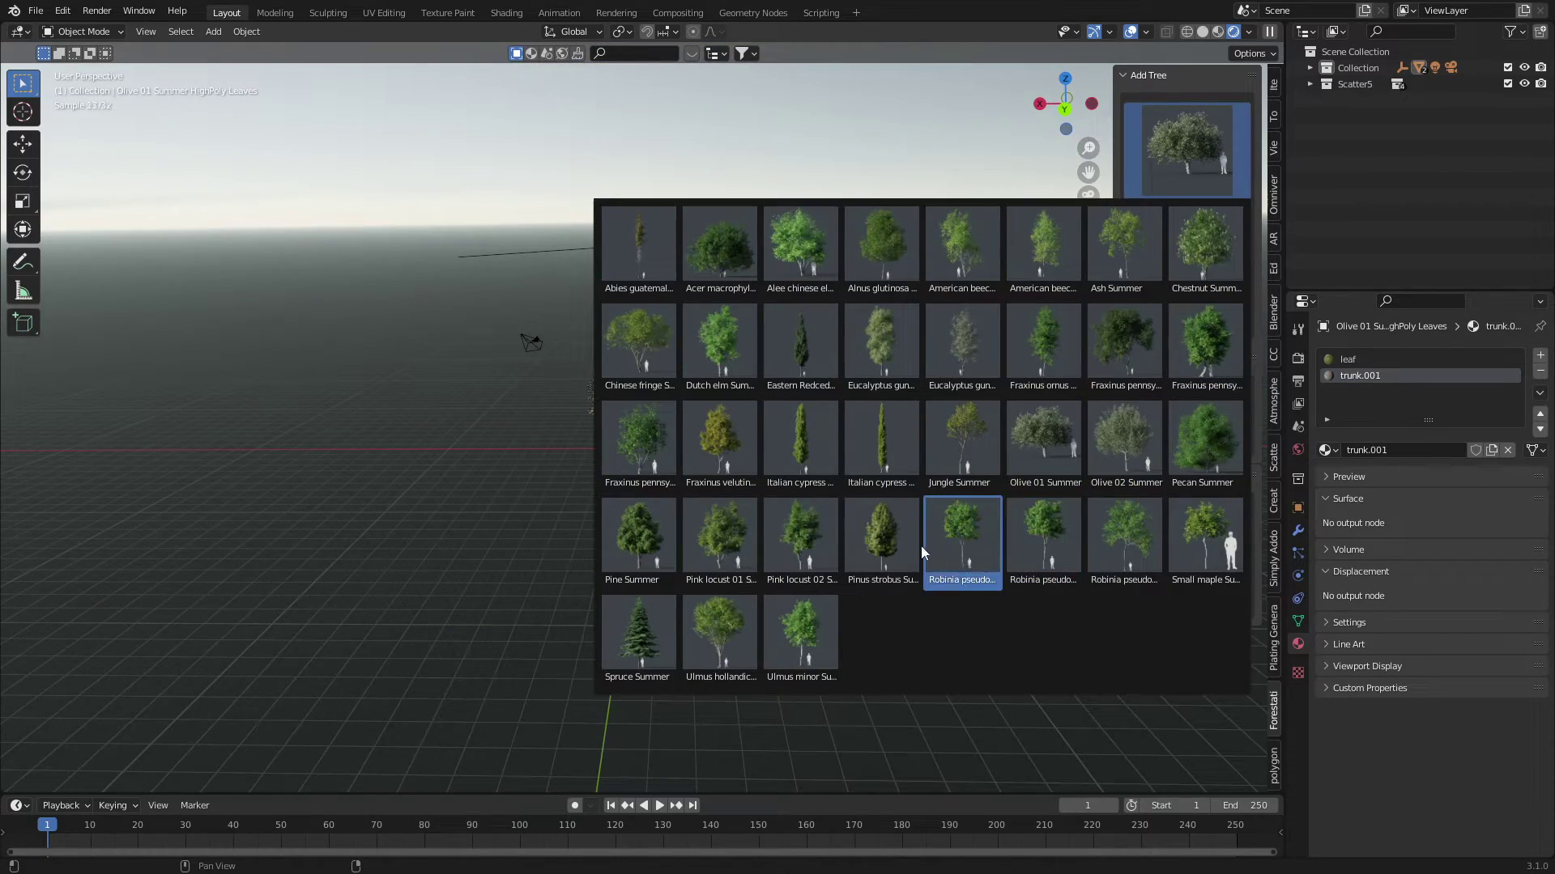
pyautogui.click(887, 544)
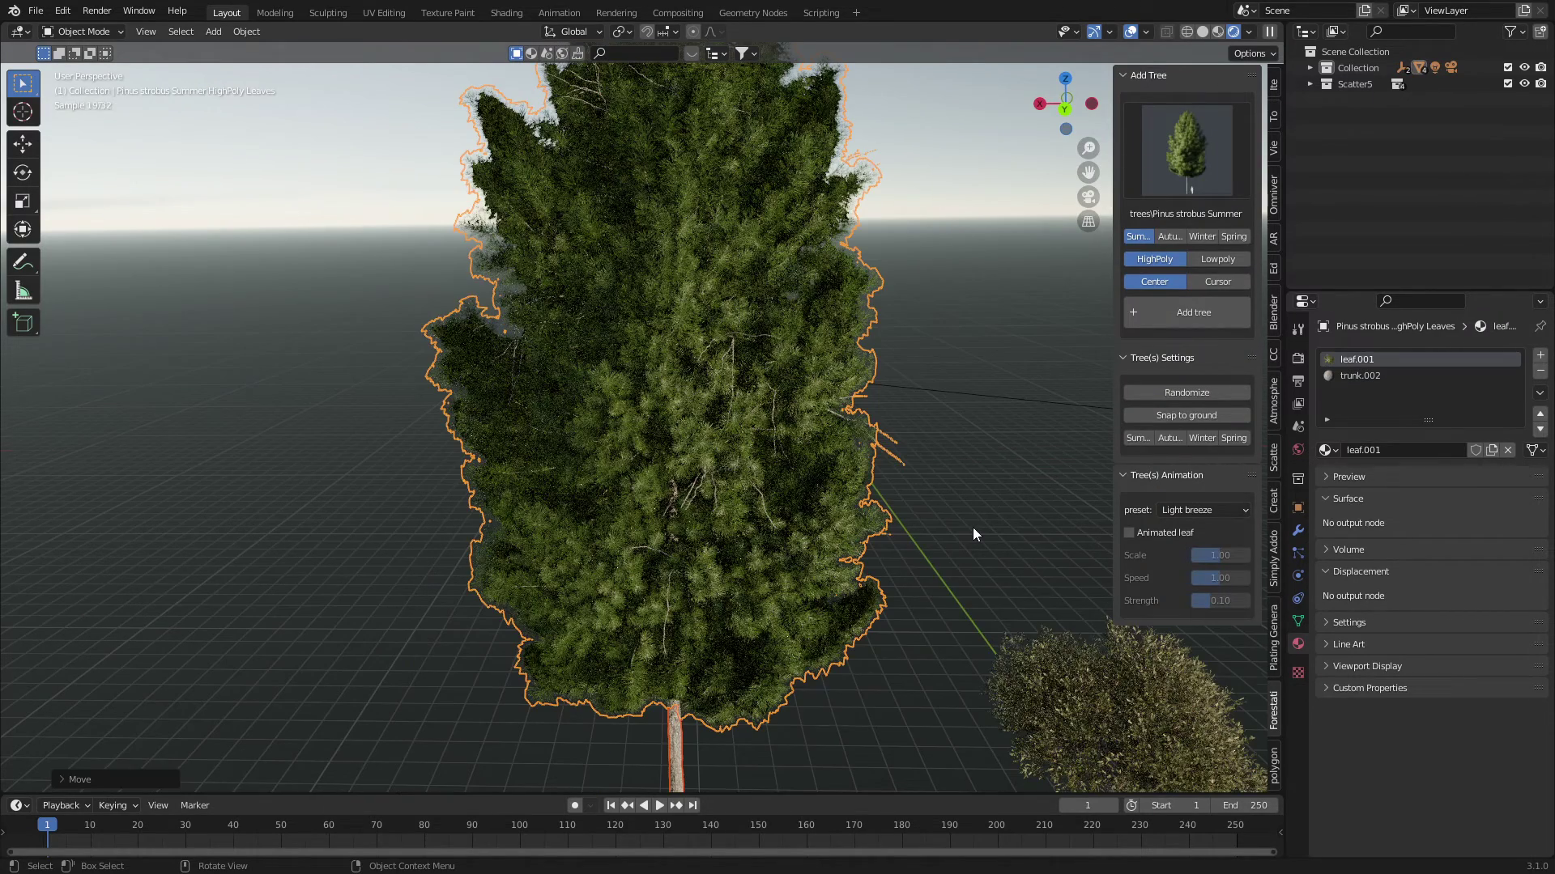
pyautogui.scroll(-5, 973, 527)
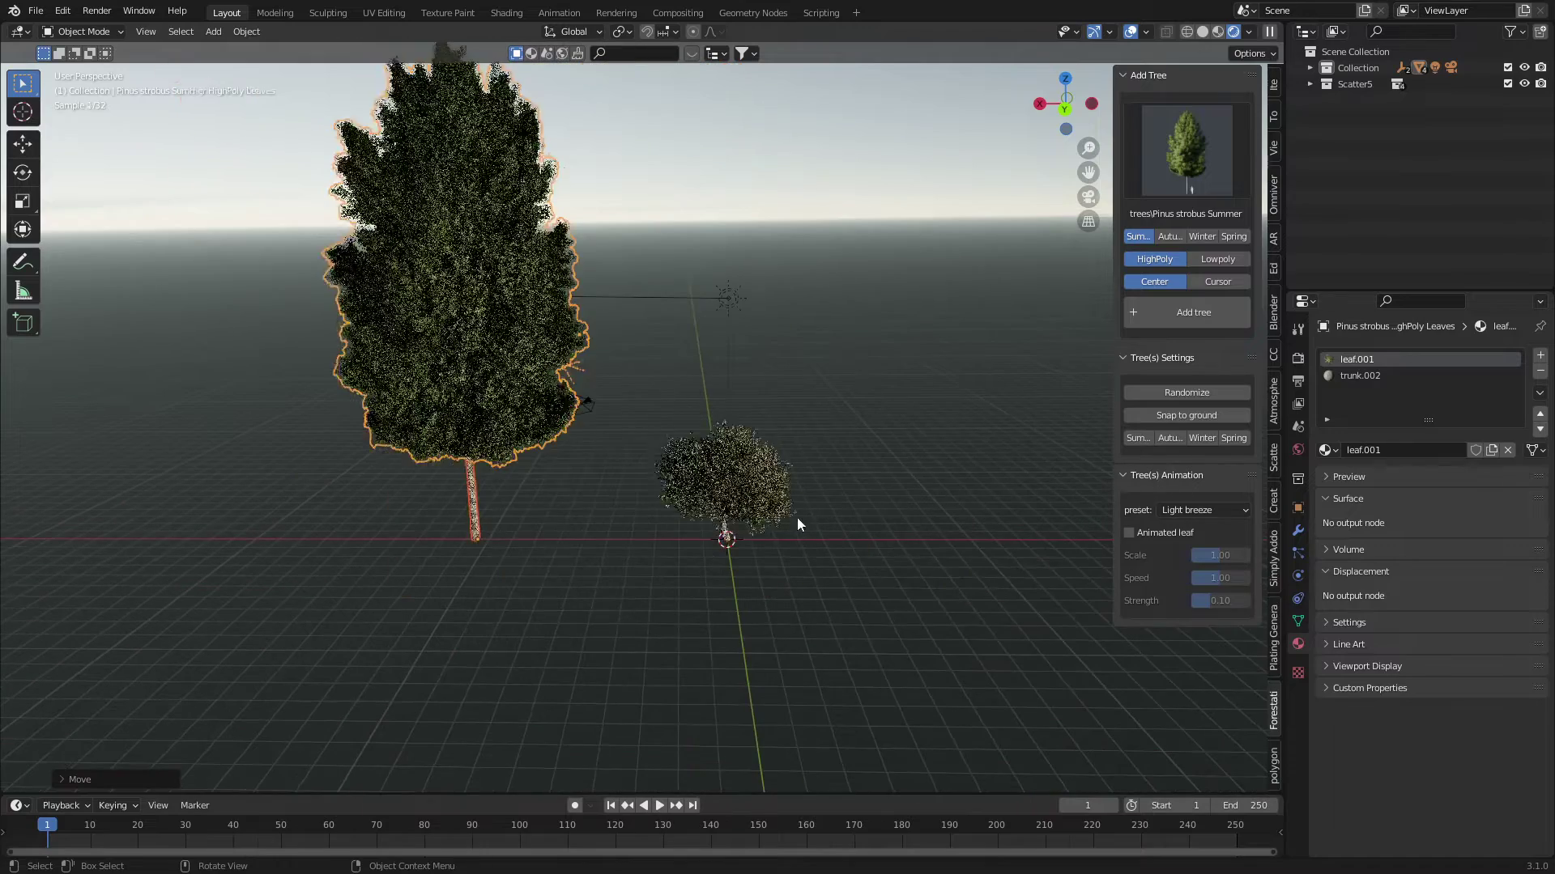
pyautogui.press('Delete')
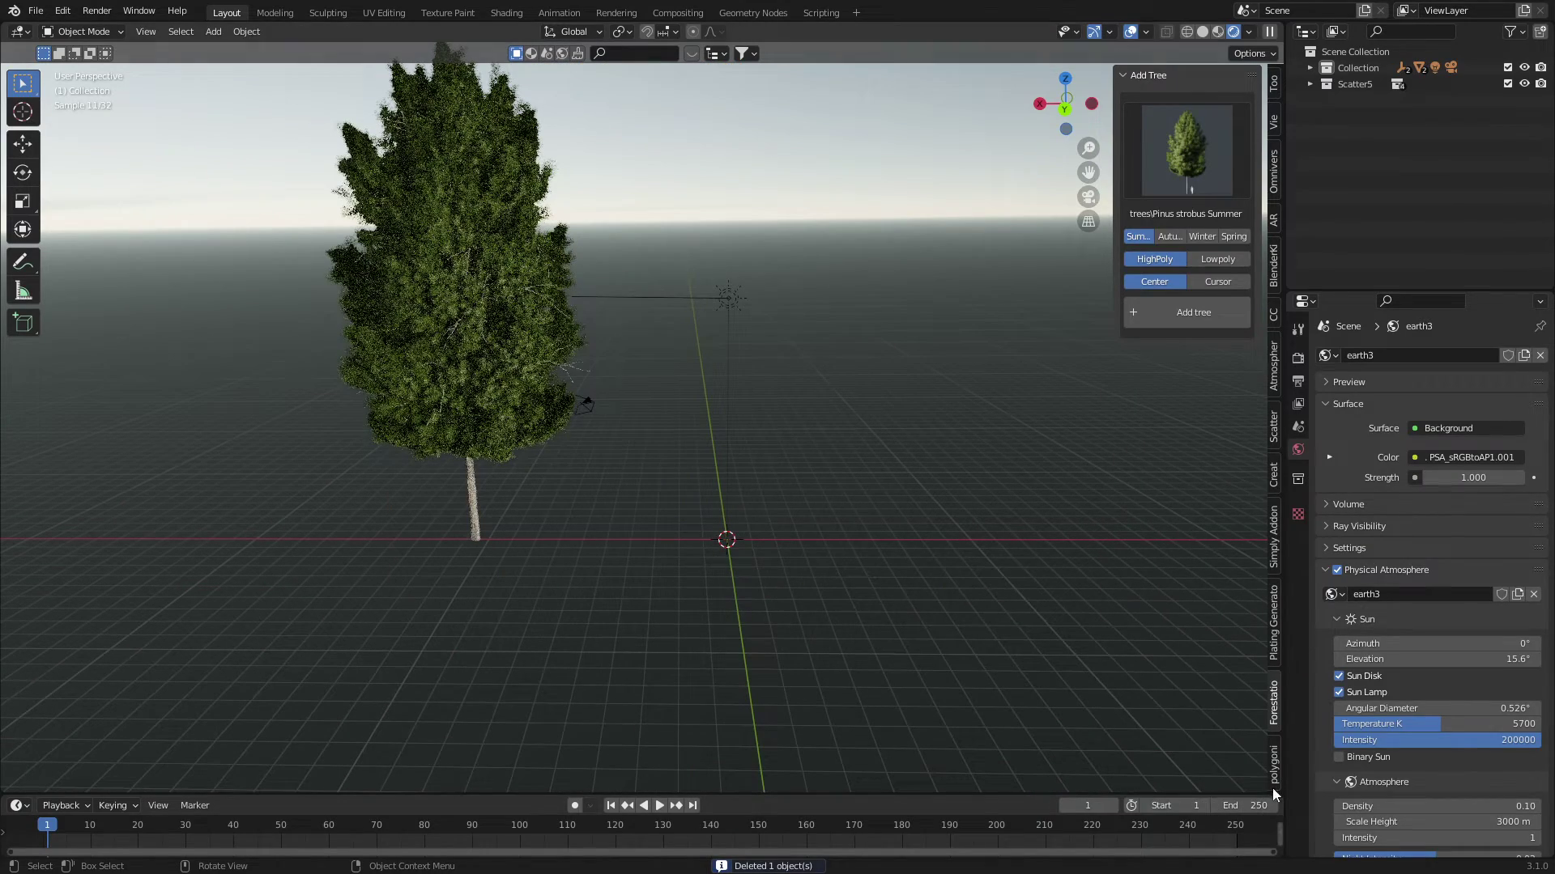
# Open botaniq Spawn Asset in the polygoniq tab and browse the deciduous tree assets
pyautogui.click(1276, 776)
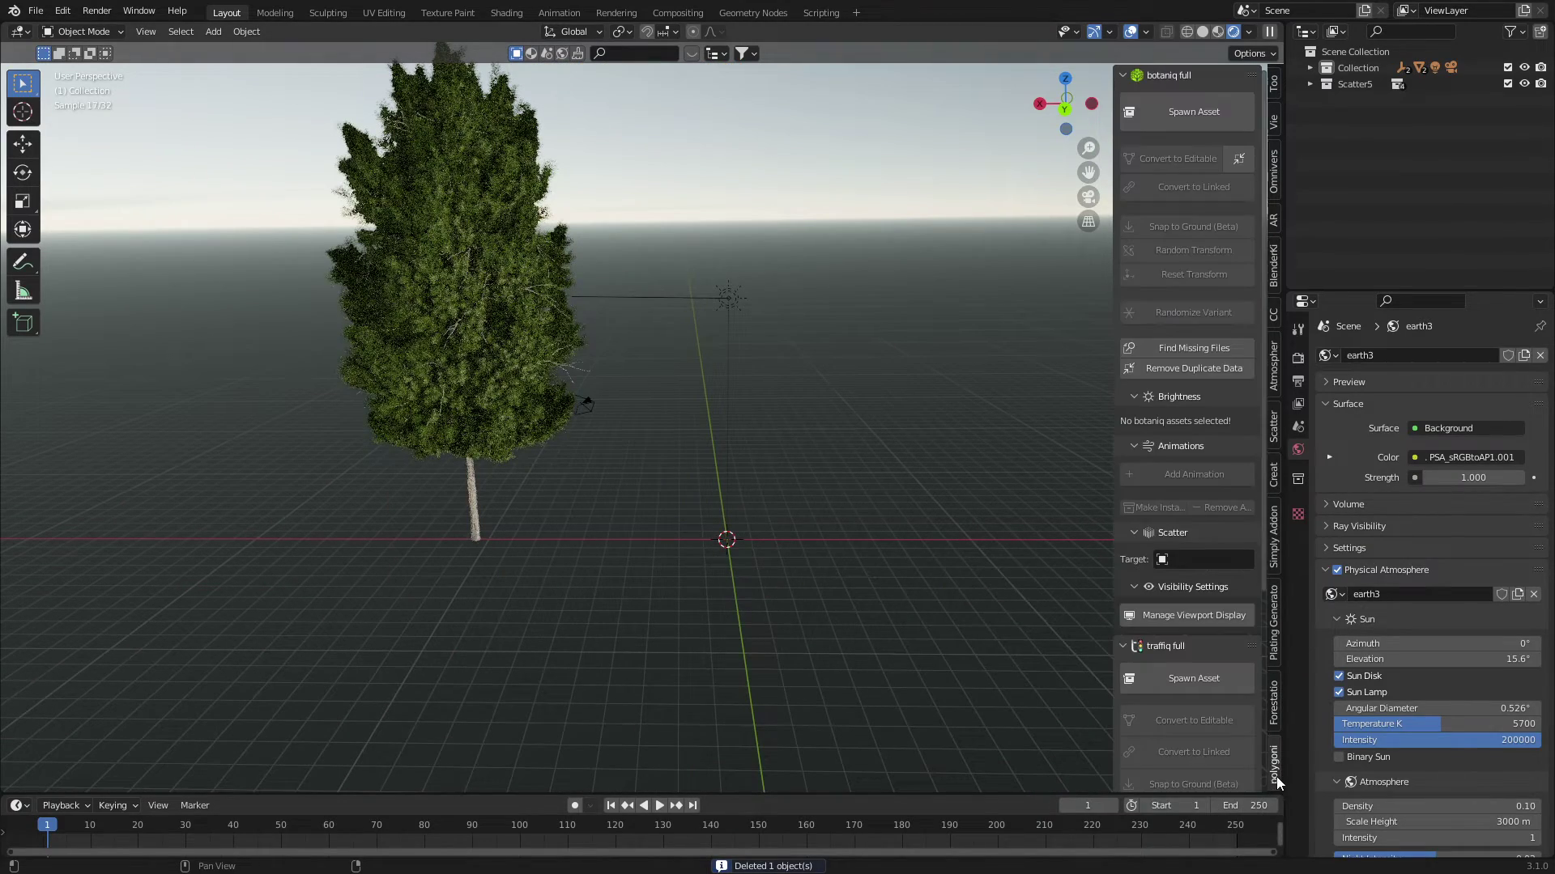
pyautogui.click(1173, 119)
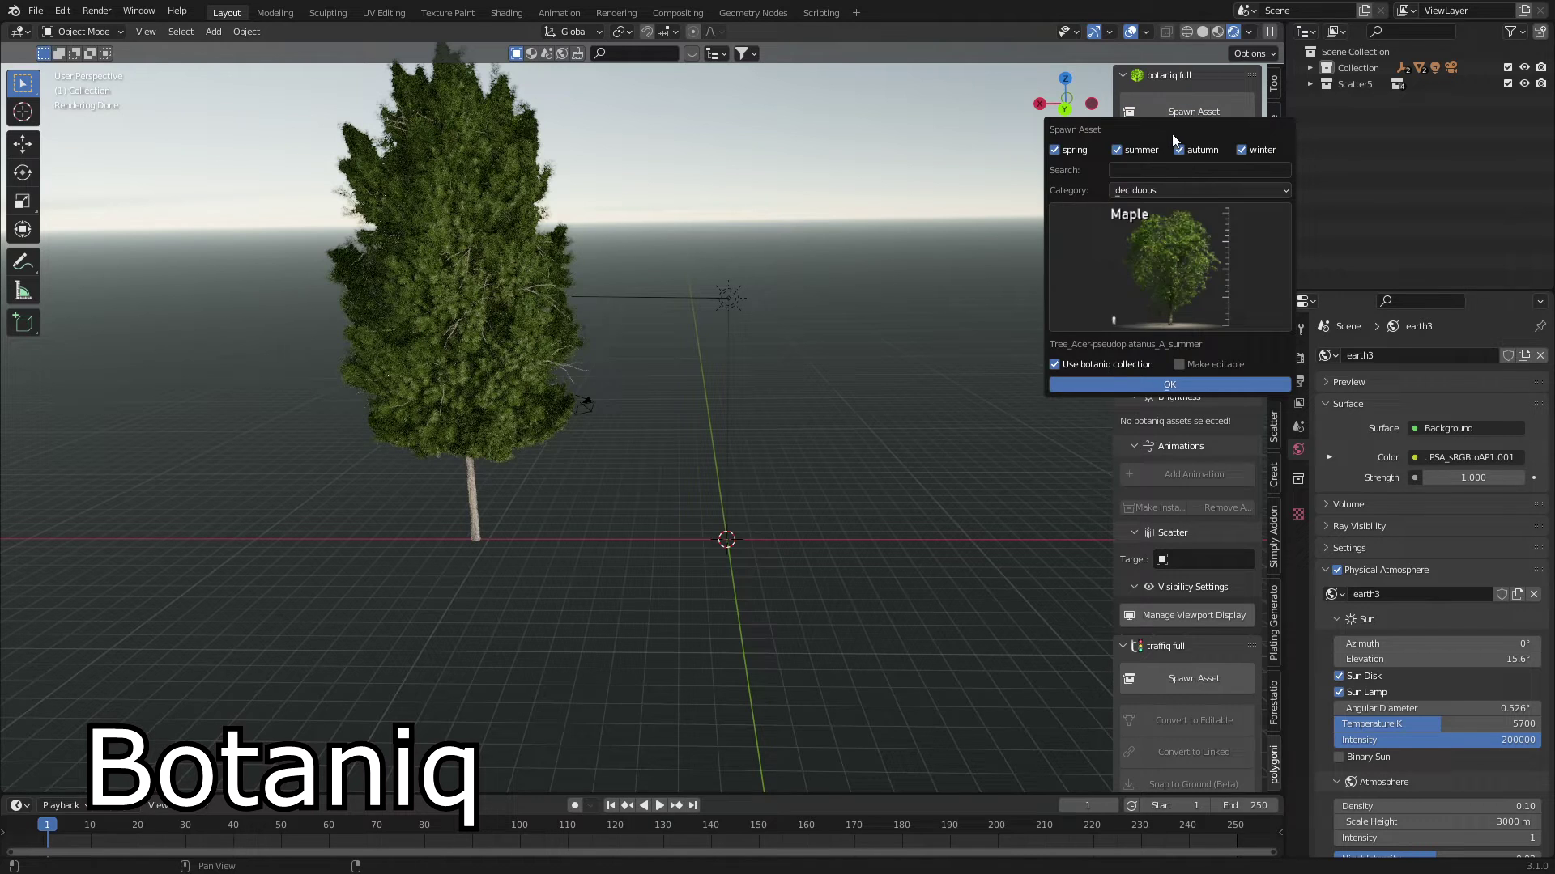
pyautogui.click(1172, 256)
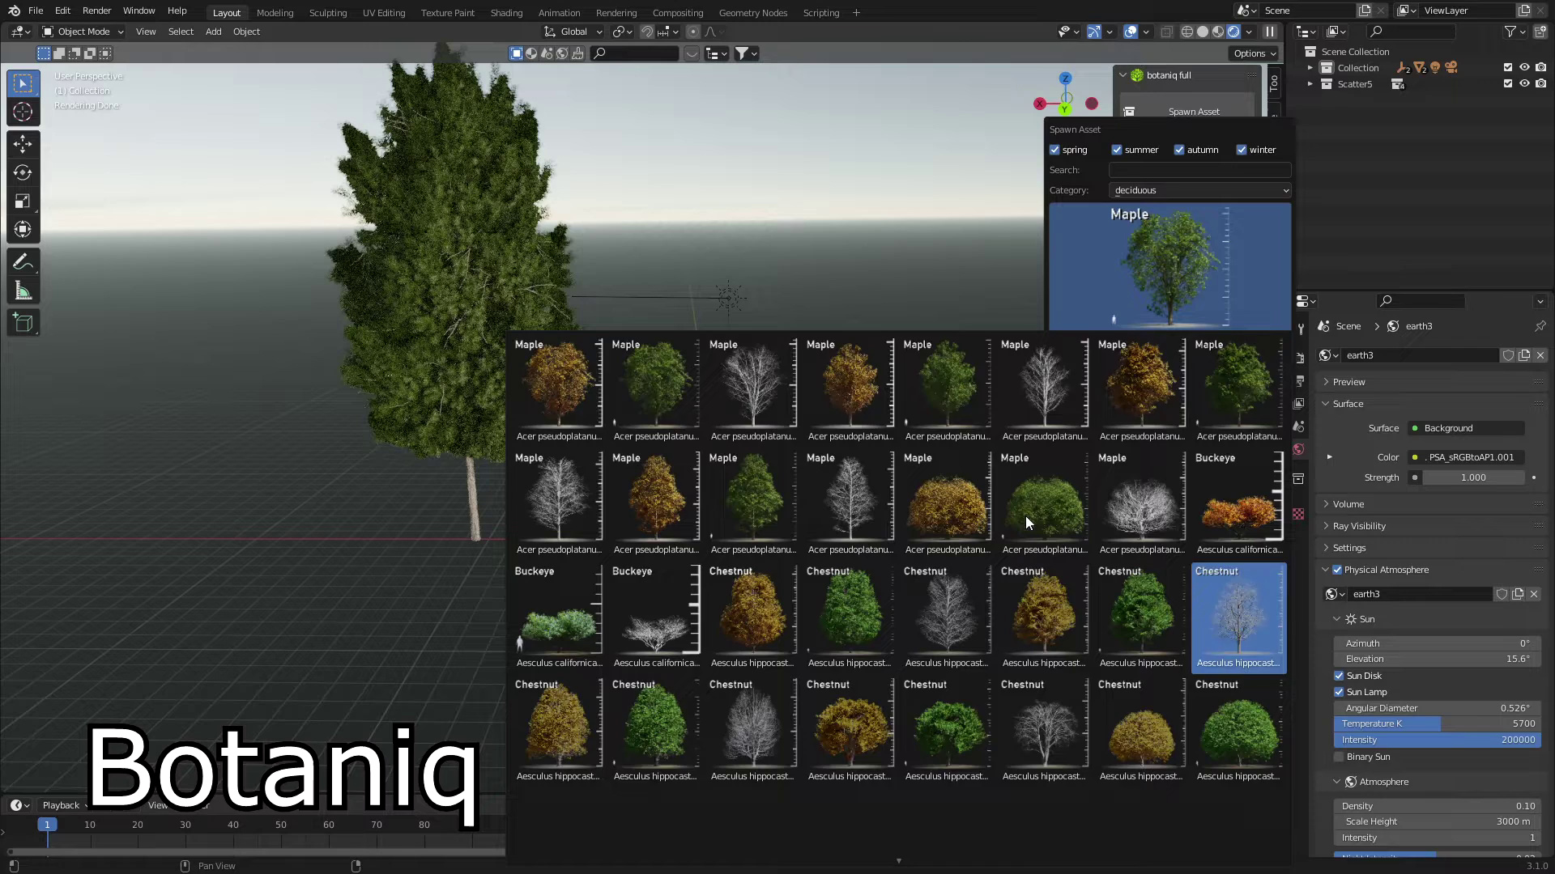
pyautogui.scroll(-1, 1025, 517)
pyautogui.scroll(-4, 1025, 517)
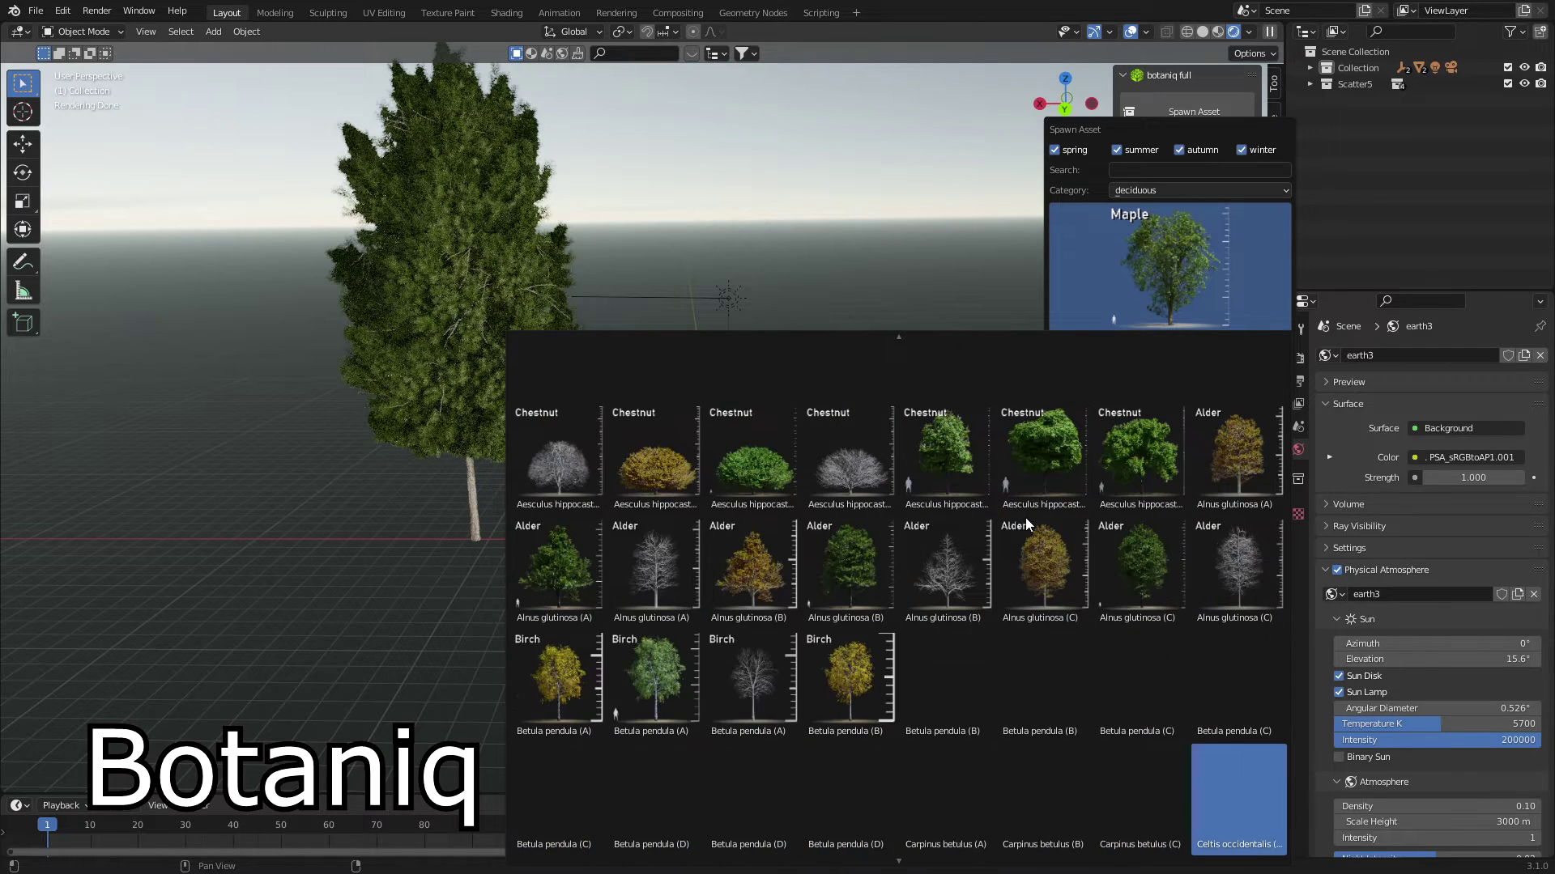
pyautogui.scroll(-2, 1027, 524)
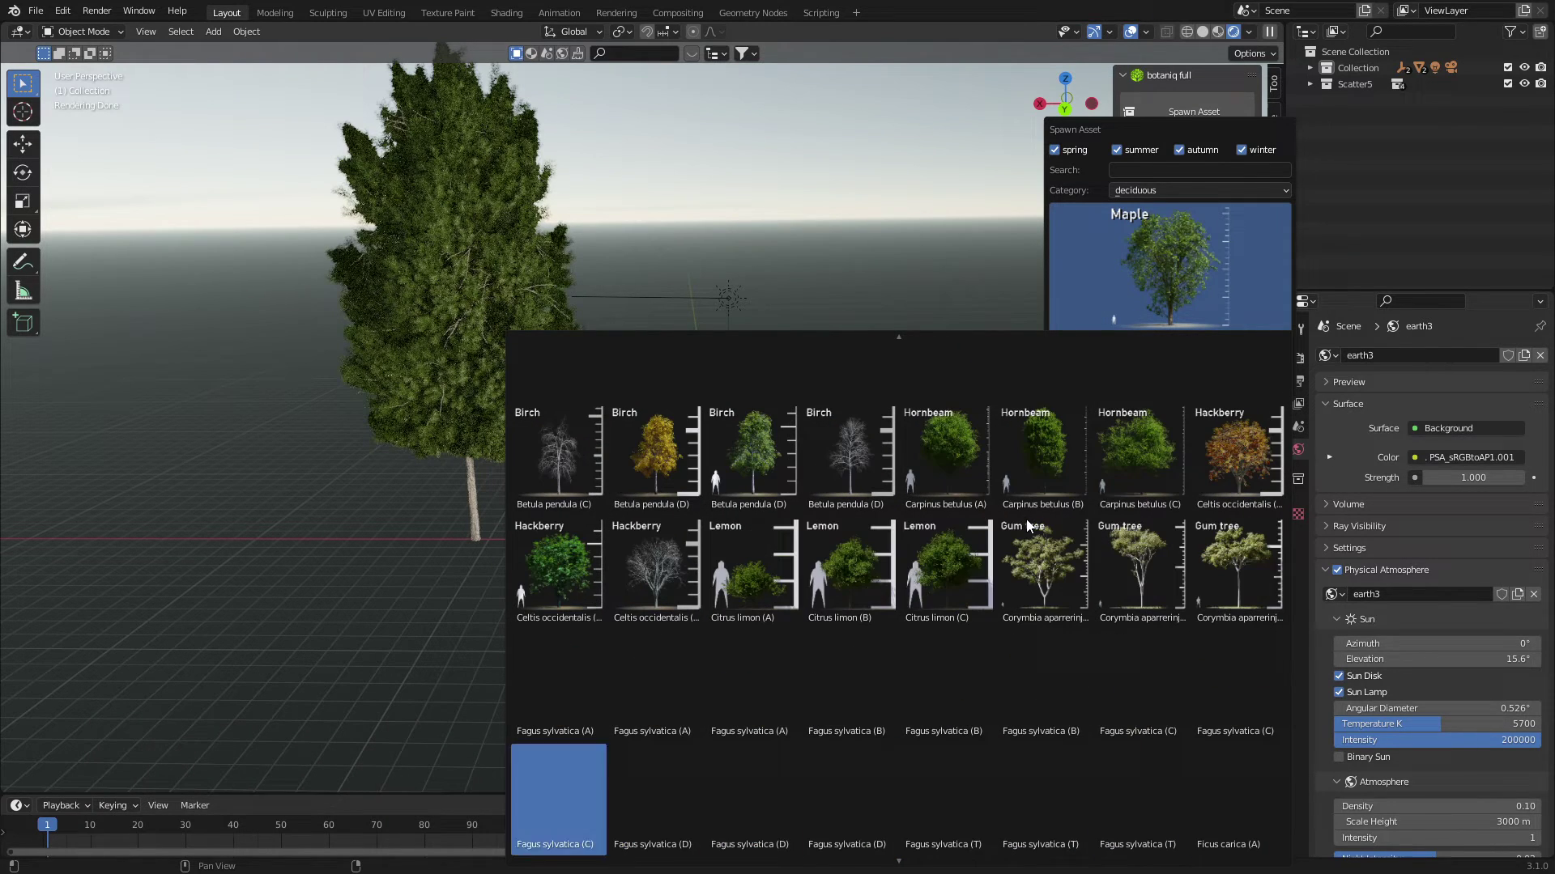
pyautogui.scroll(-3, 1027, 524)
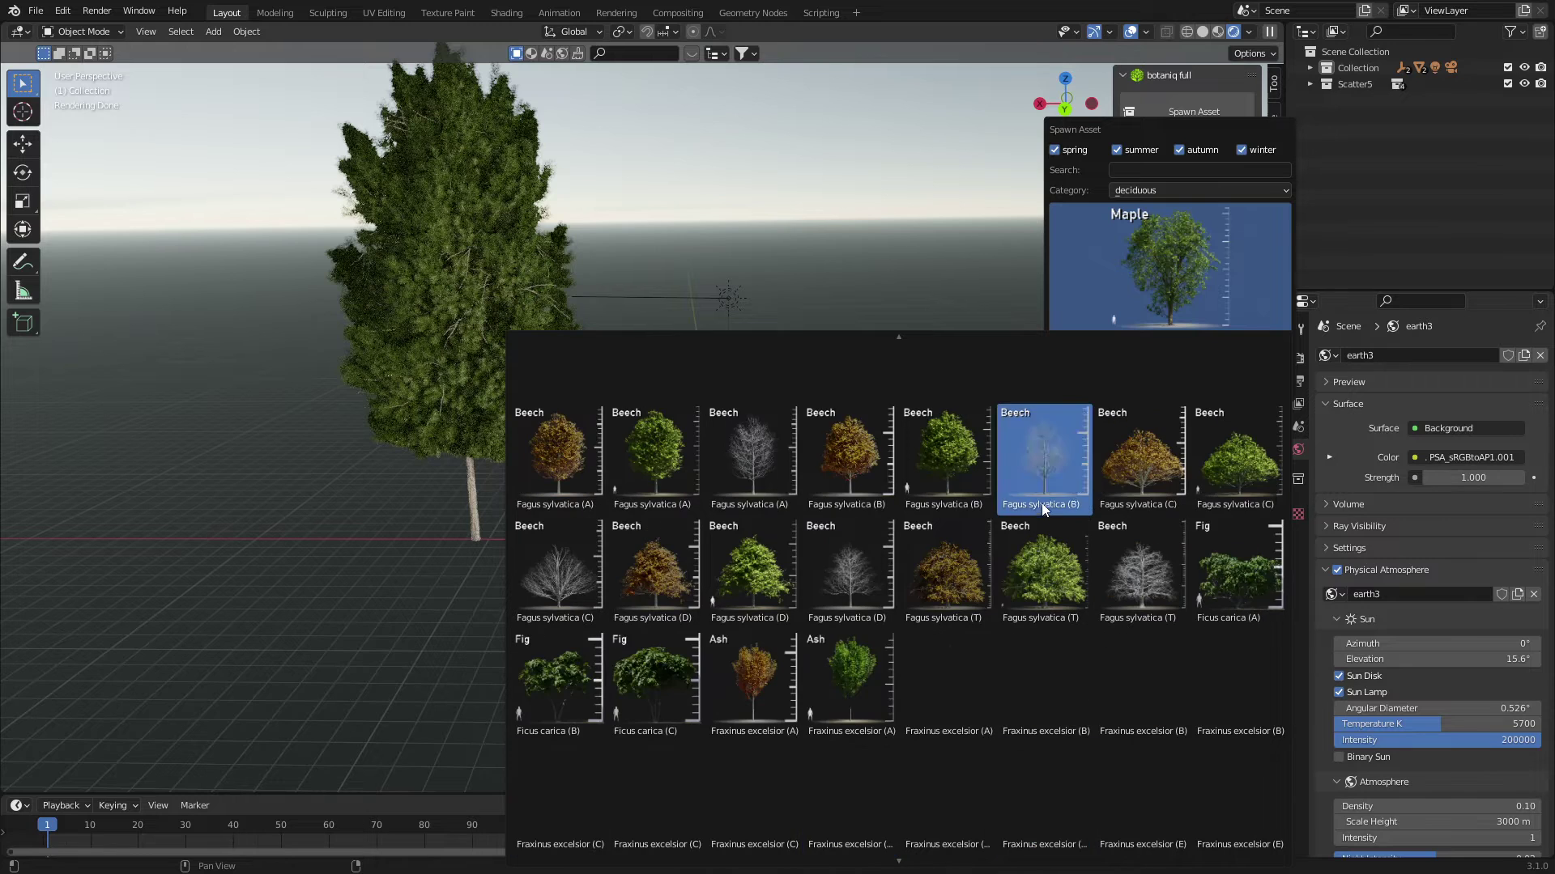
# Browse the flowers and rocks asset categories
pyautogui.click(1152, 192)
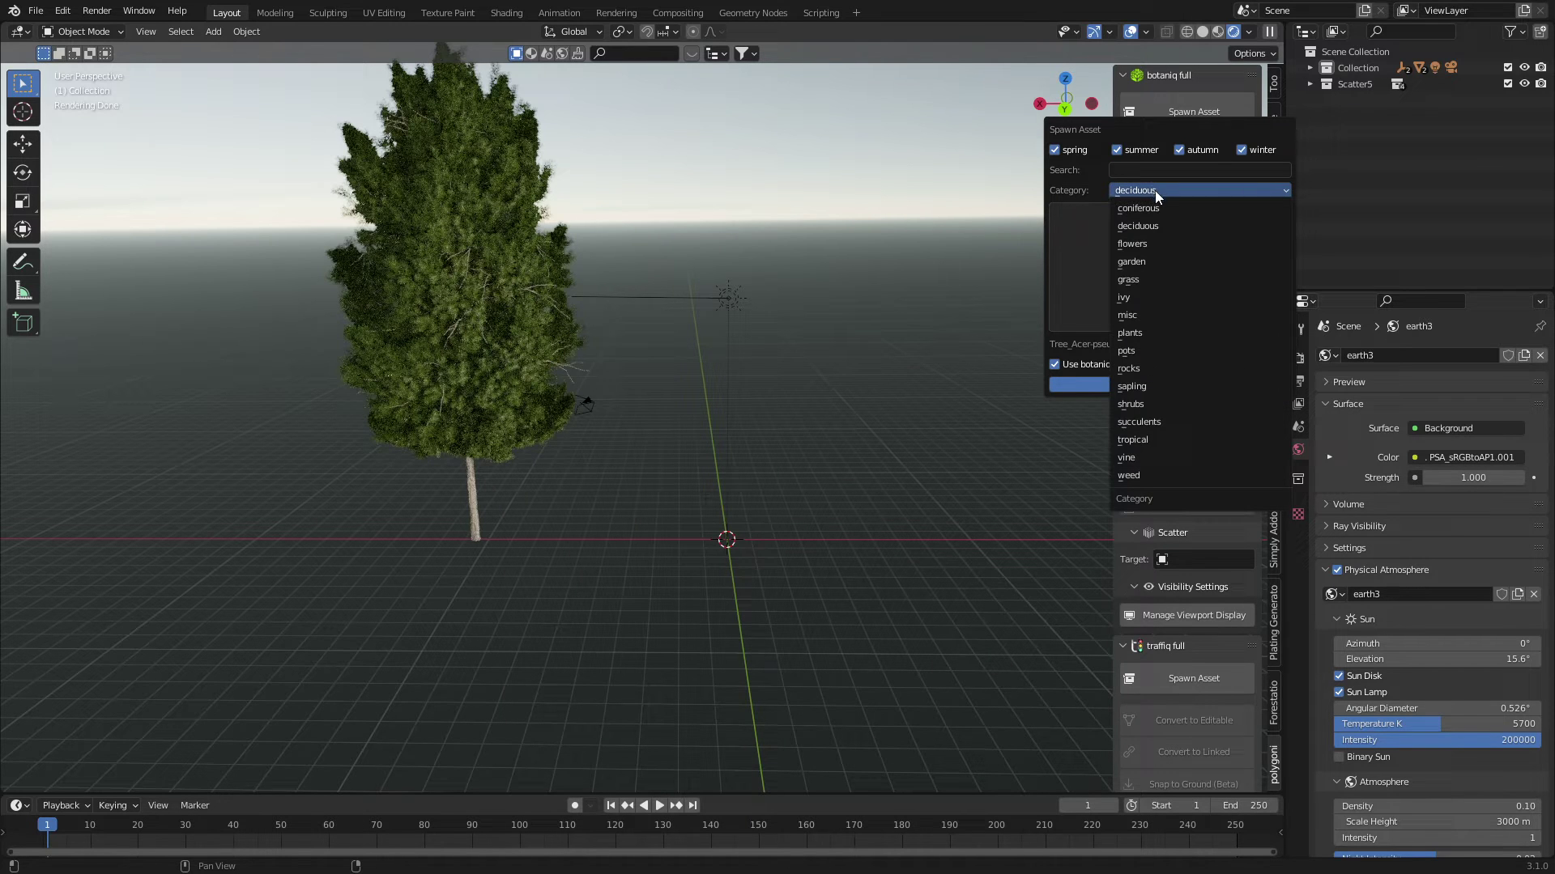
pyautogui.click(1158, 244)
pyautogui.click(1159, 267)
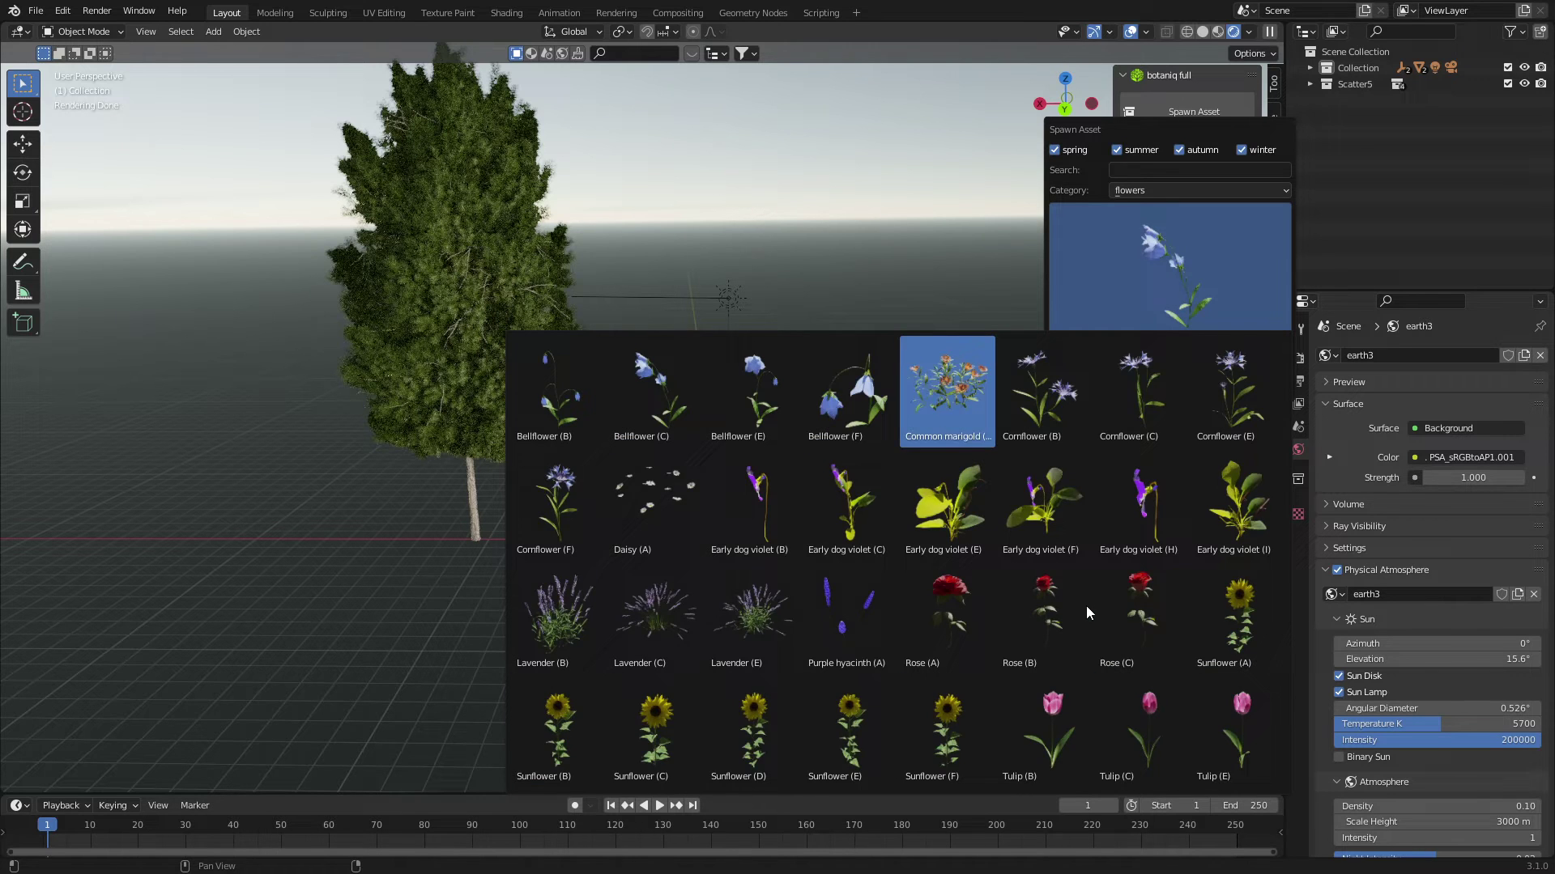
pyautogui.click(1198, 190)
pyautogui.click(1202, 369)
pyautogui.click(1197, 290)
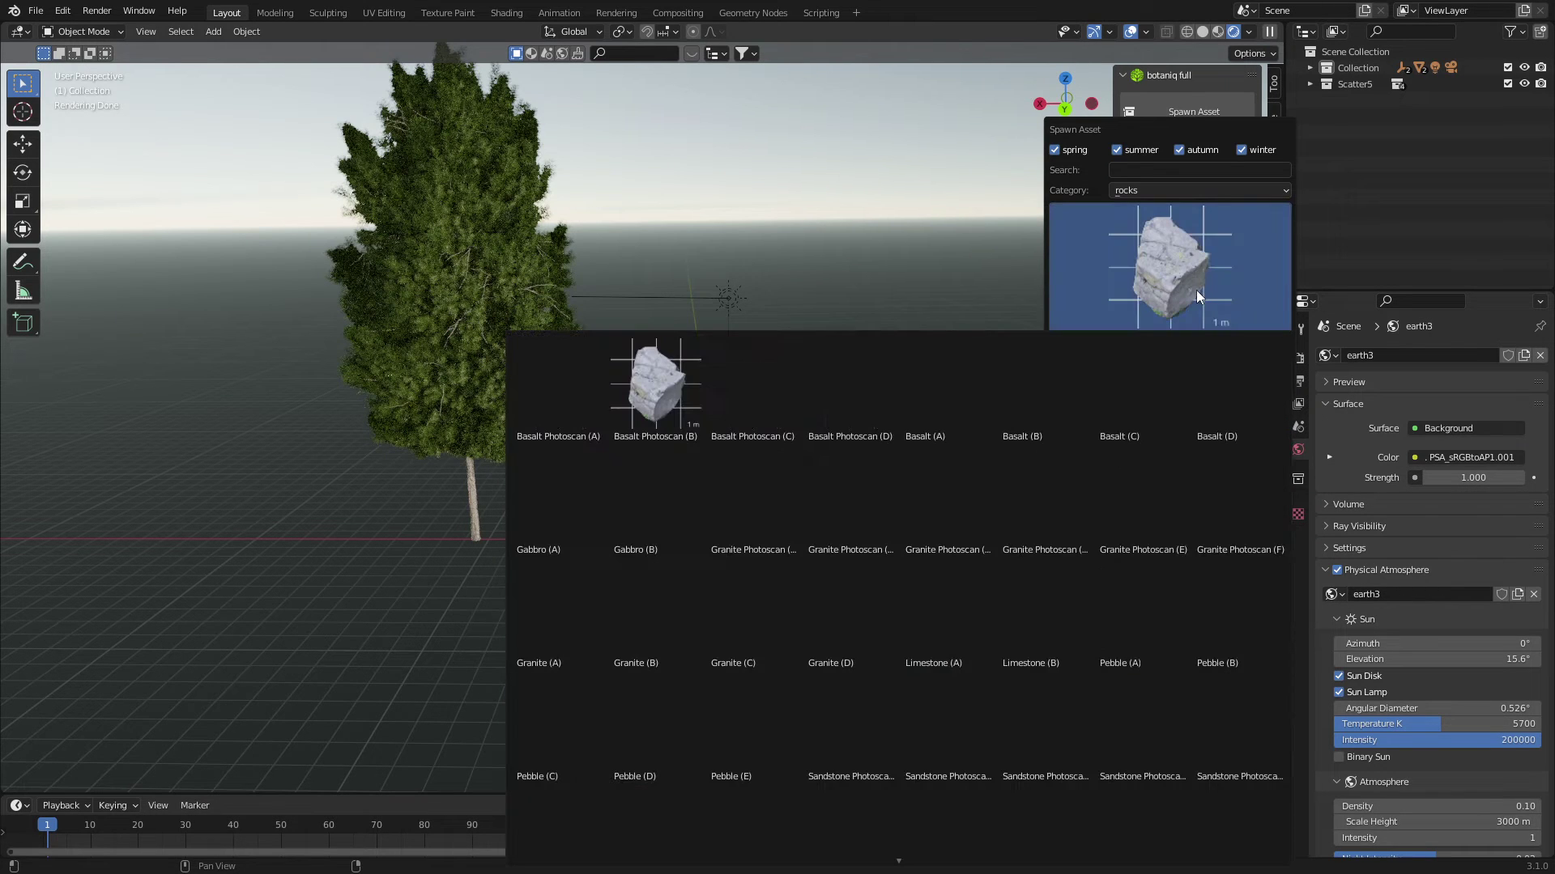
# Switch to the shrubs category and choose the Rose Bush asset
pyautogui.click(1178, 189)
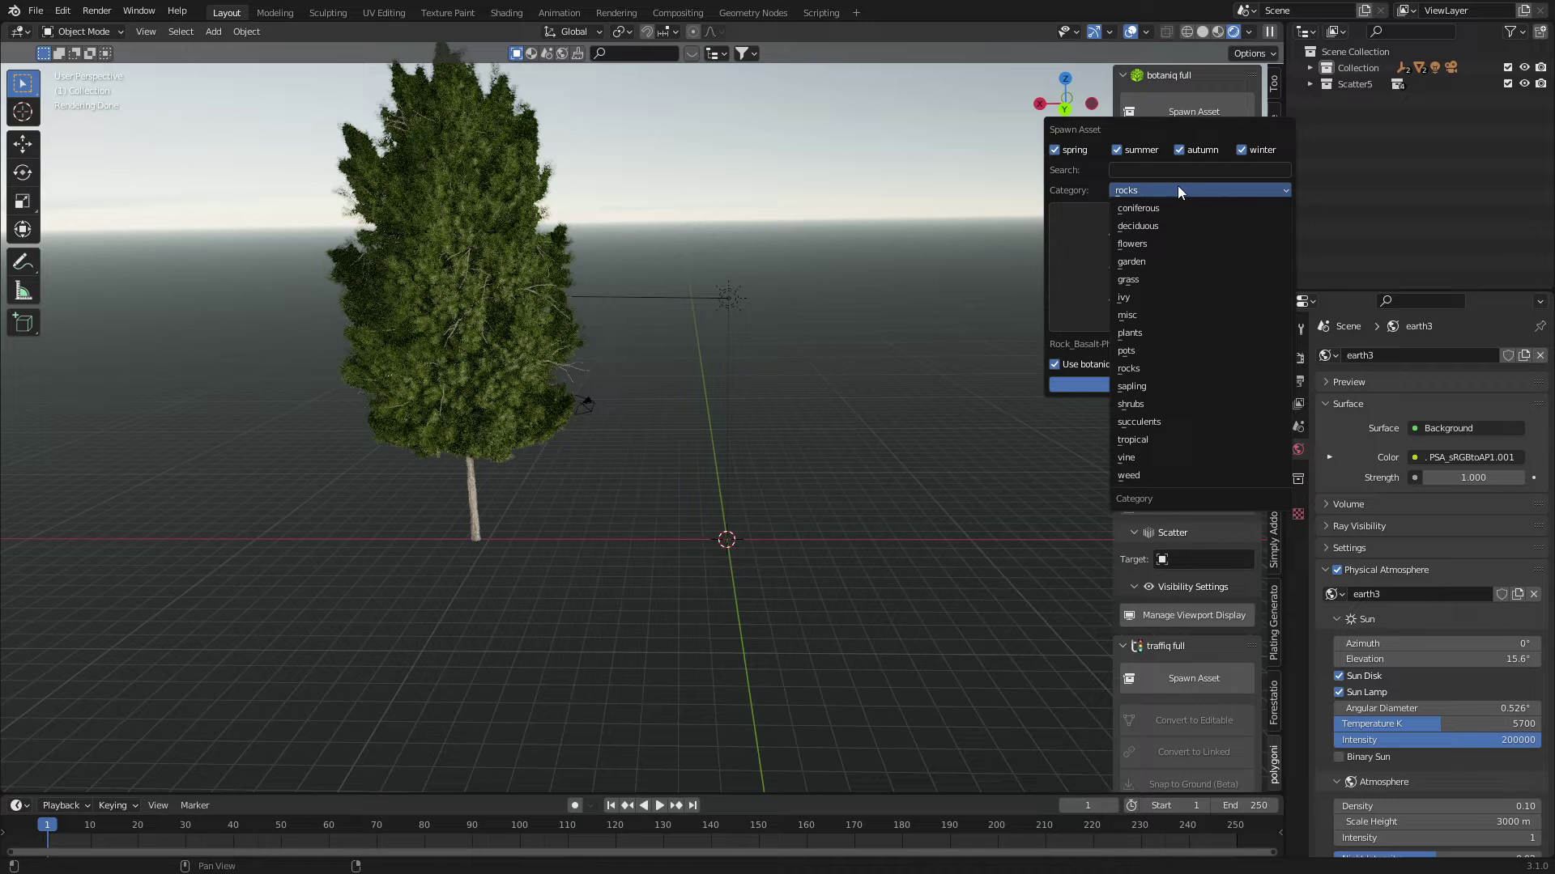
pyautogui.click(1174, 405)
pyautogui.click(1133, 320)
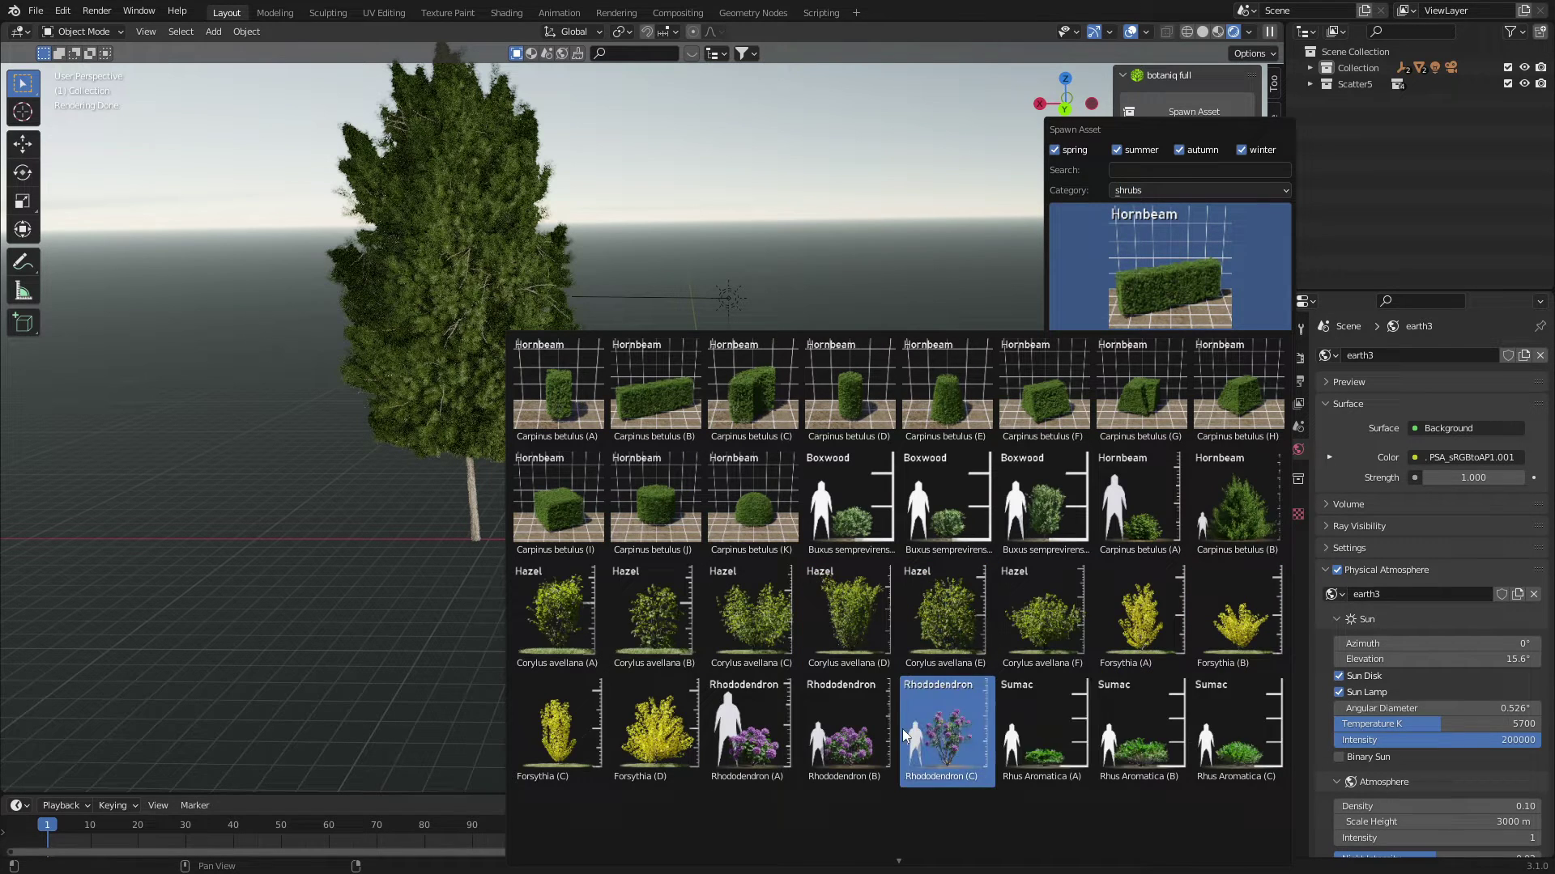
pyautogui.scroll(-1, 904, 735)
pyautogui.click(852, 804)
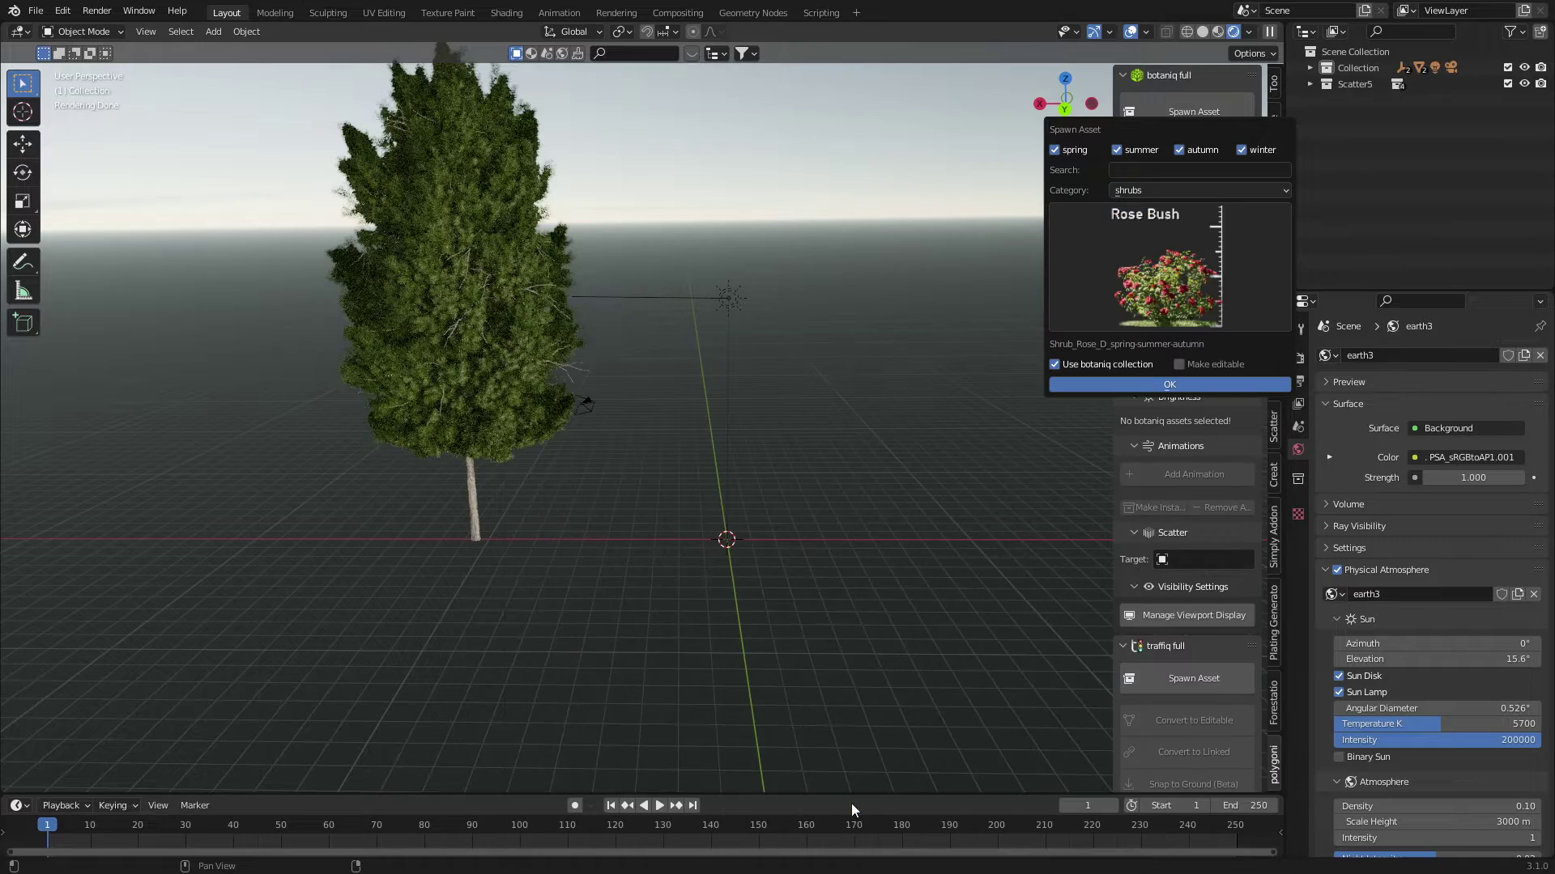
# Spawn the Rose Bush and orbit and zoom around it to inspect it
pyautogui.click(1115, 385)
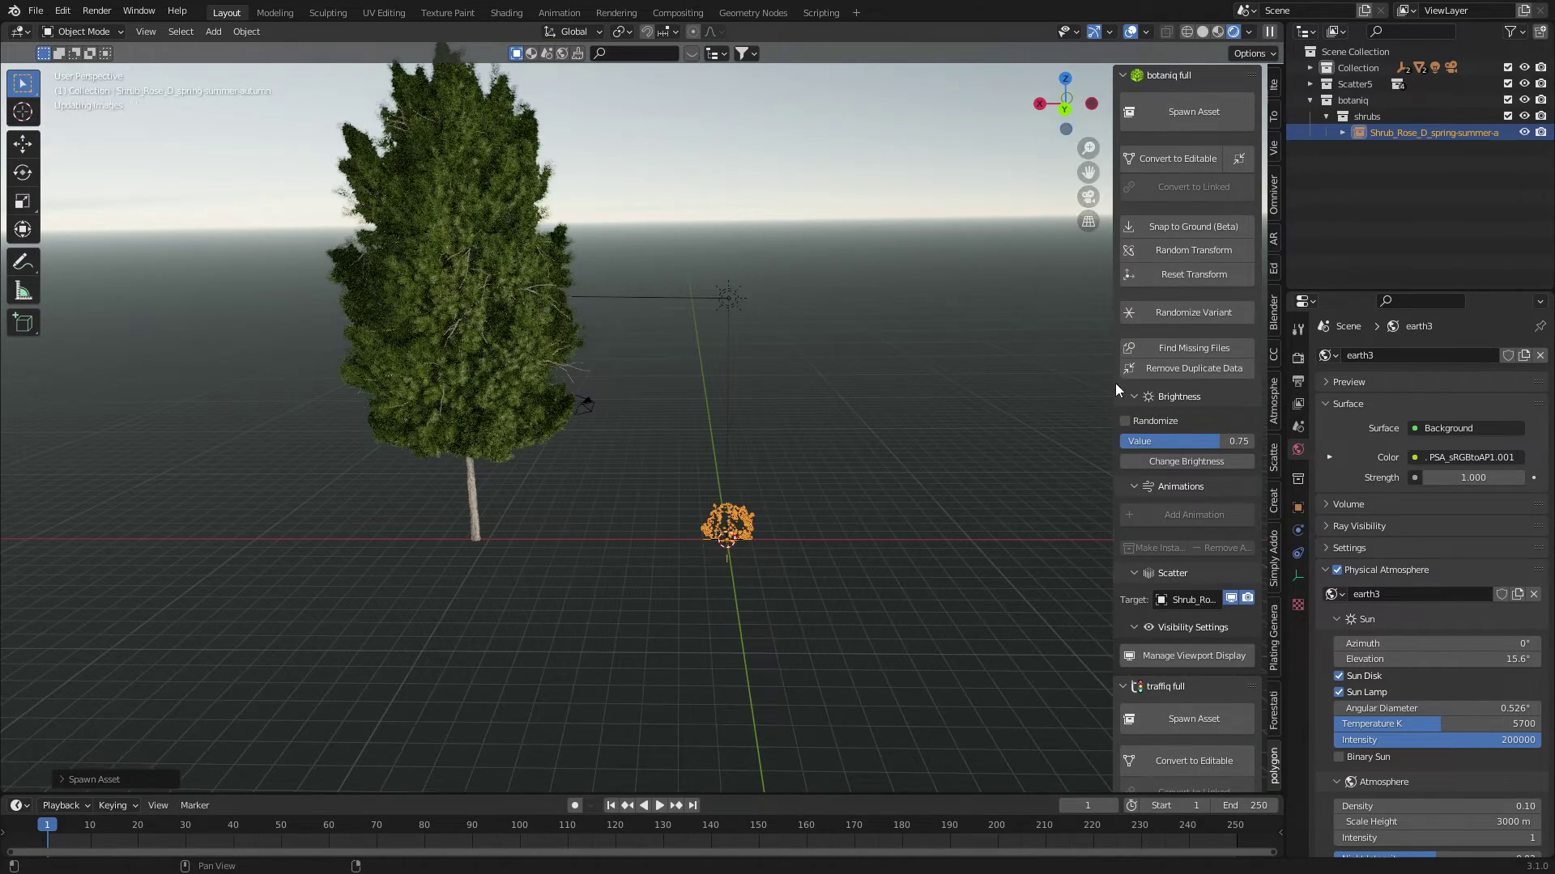
pyautogui.scroll(3, 680, 232)
pyautogui.moveTo(681, 231); pyautogui.dragTo(900, 444, button='middle')
pyautogui.click(901, 439)
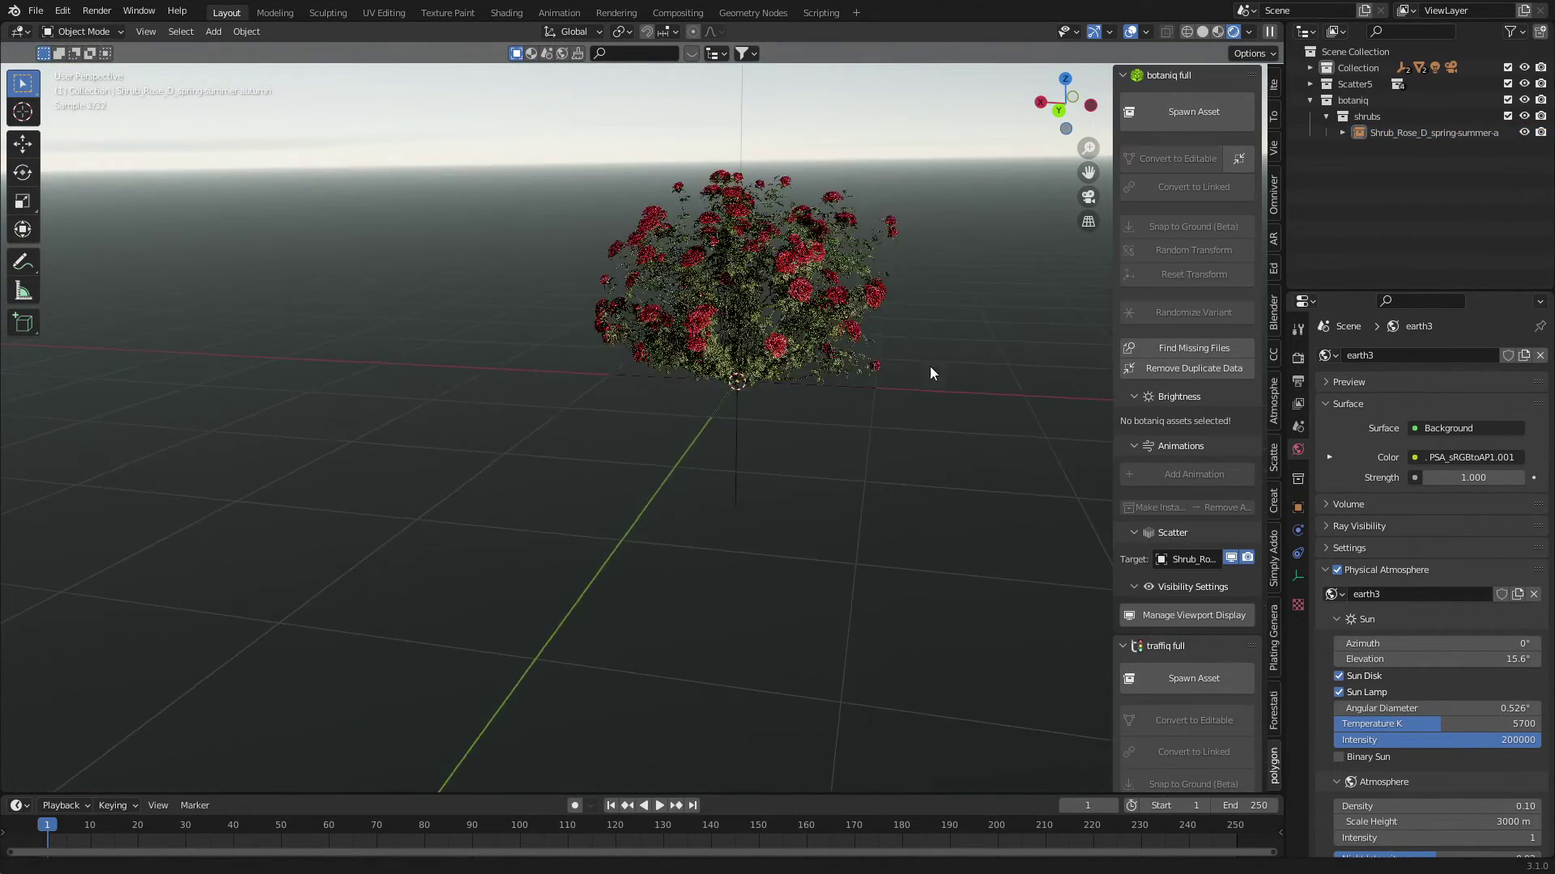
pyautogui.moveTo(929, 366); pyautogui.dragTo(891, 487, button='middle')
pyautogui.scroll(3, 1023, 476)
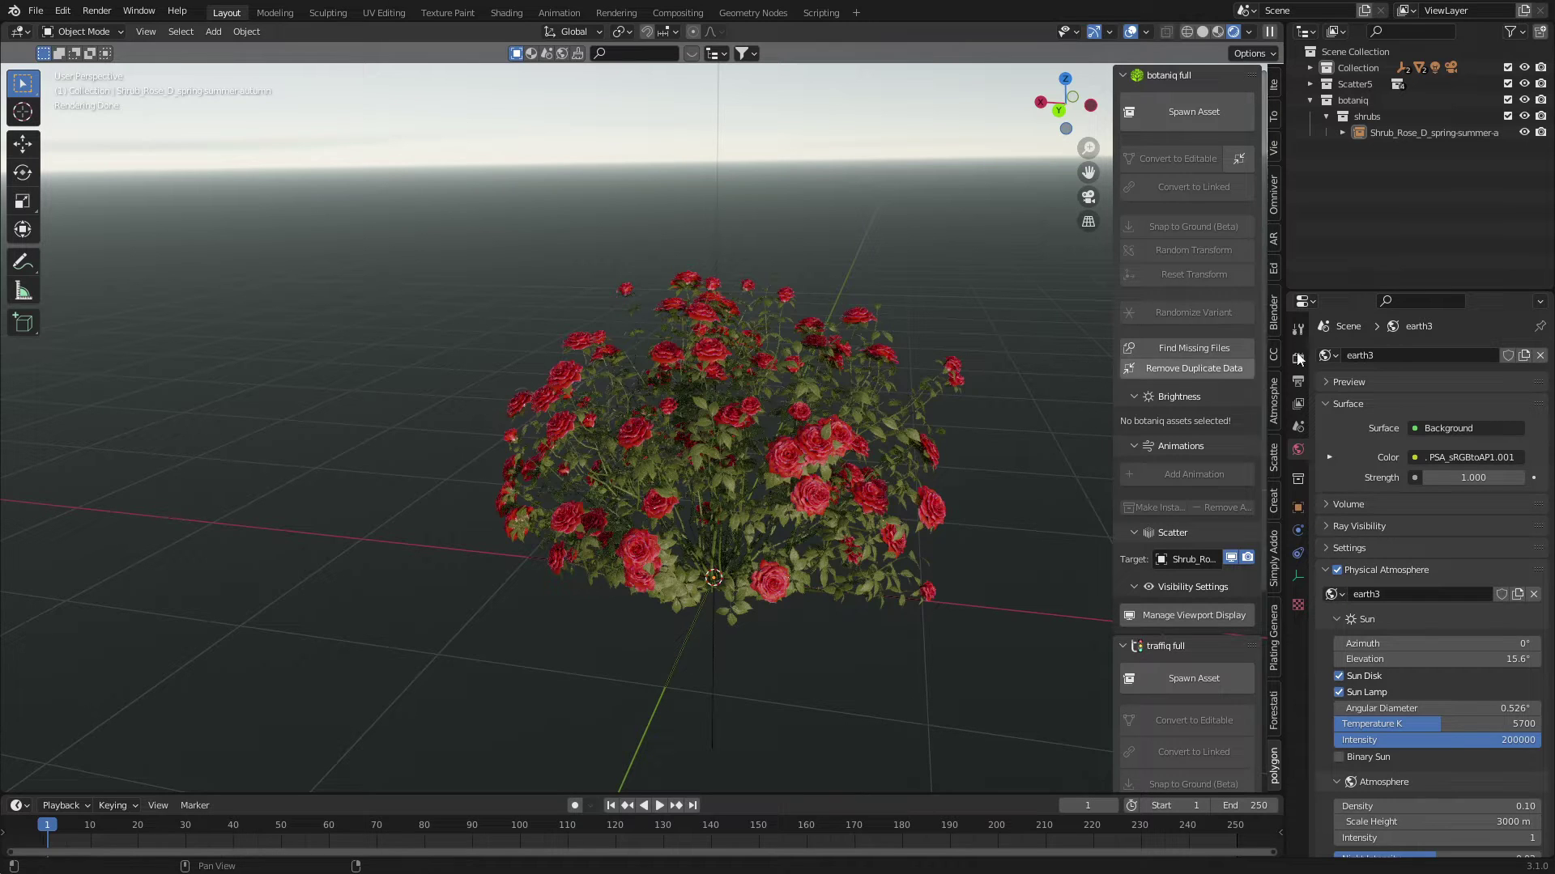
# Browse the grass category in botaniq Spawn Asset
pyautogui.click(1206, 118)
pyautogui.click(1205, 184)
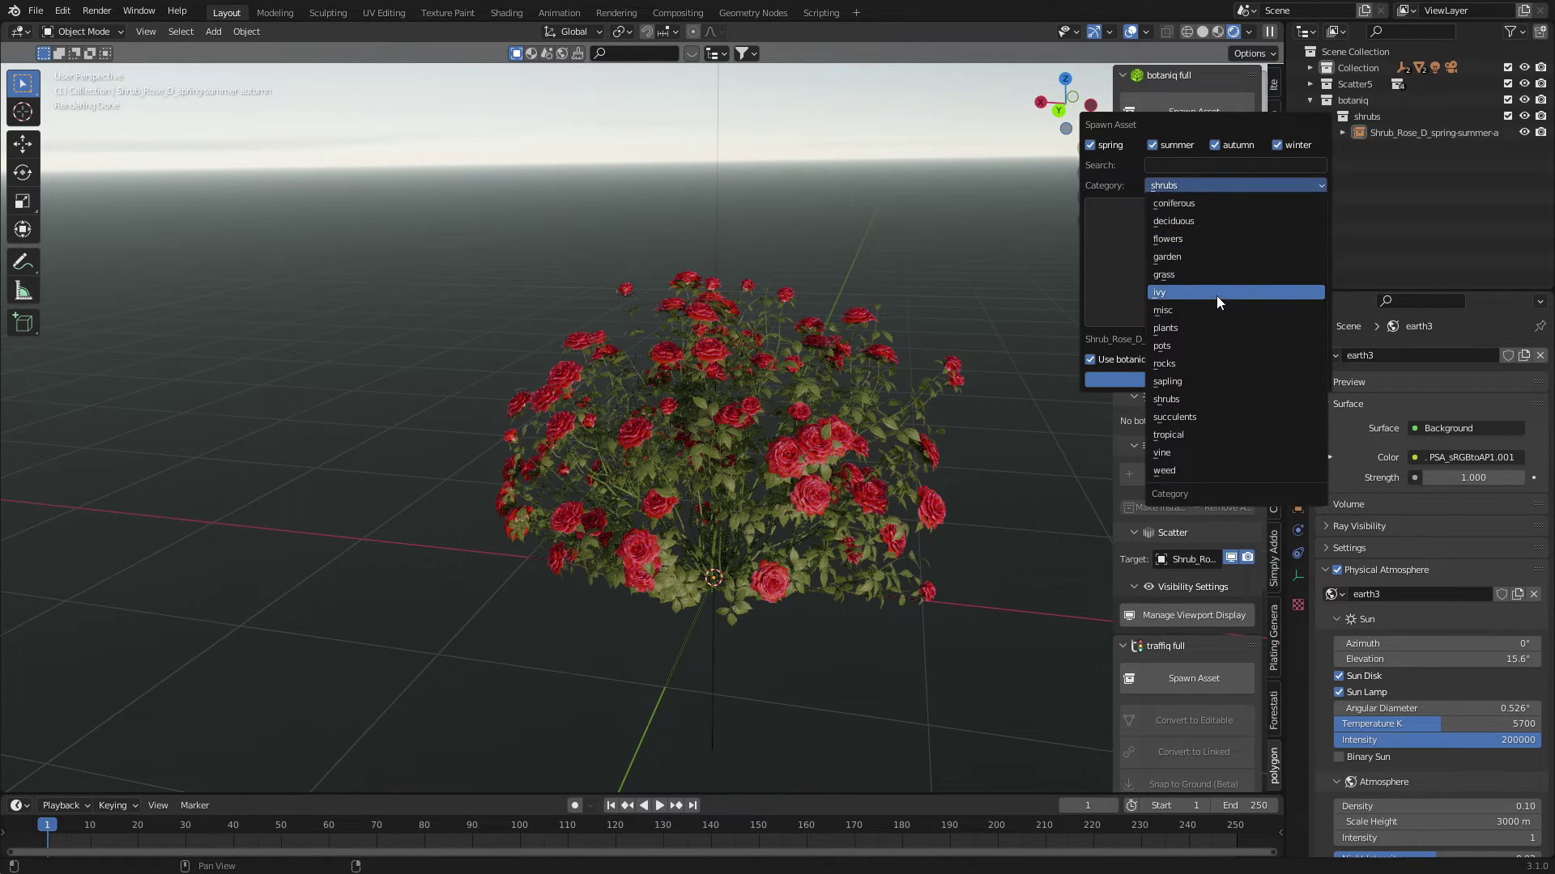
pyautogui.click(1208, 274)
pyautogui.click(1208, 273)
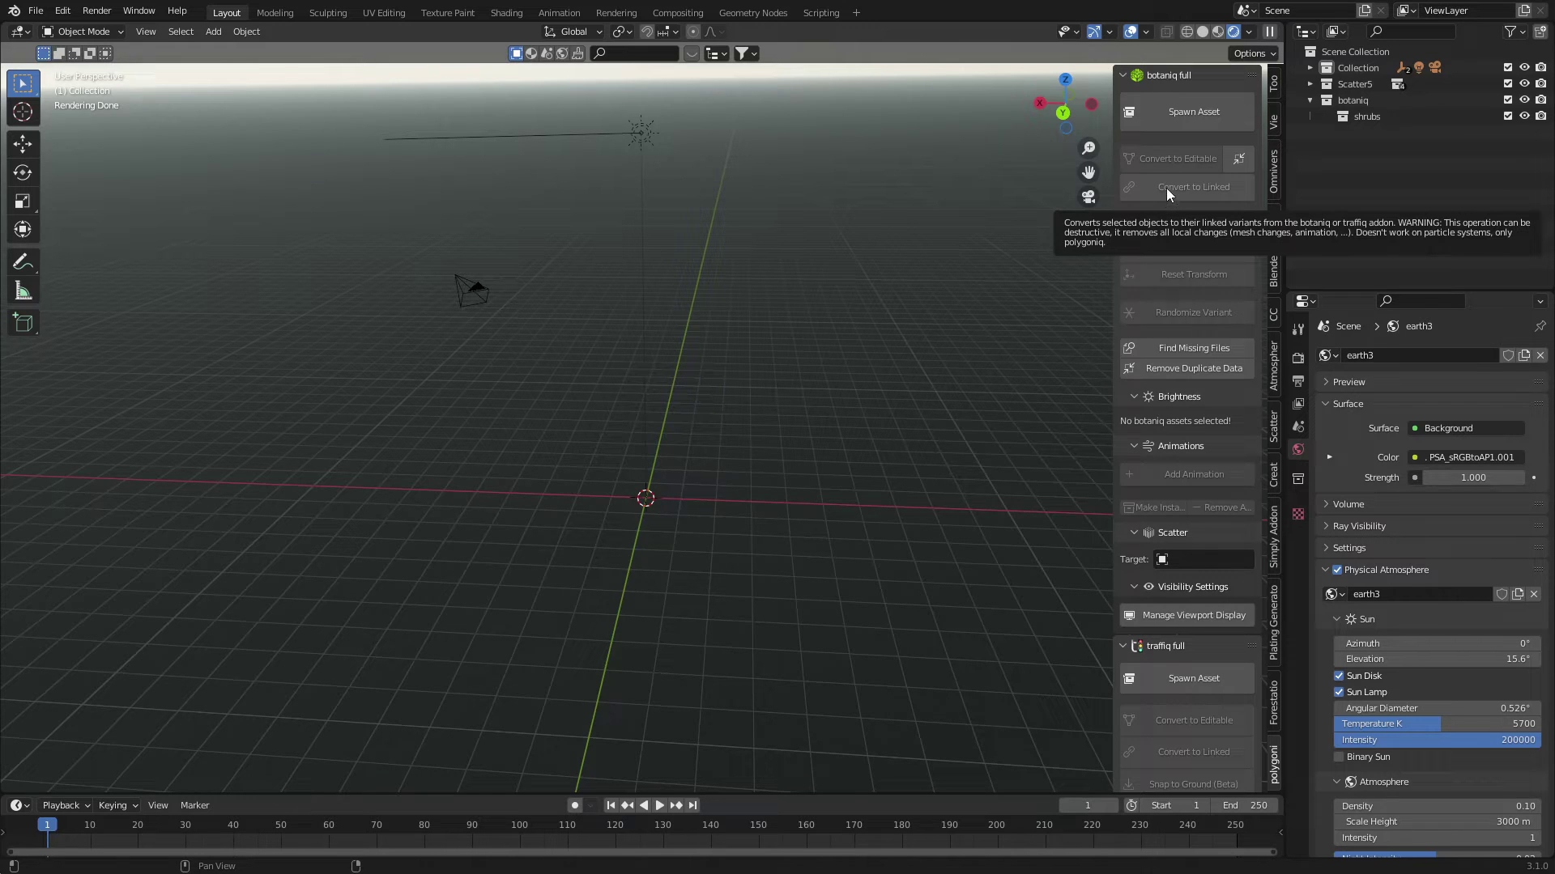
# Spawn a traffiq Skoda Kodiaq 2016 with random colour and orbit around it
pyautogui.click(1123, 74)
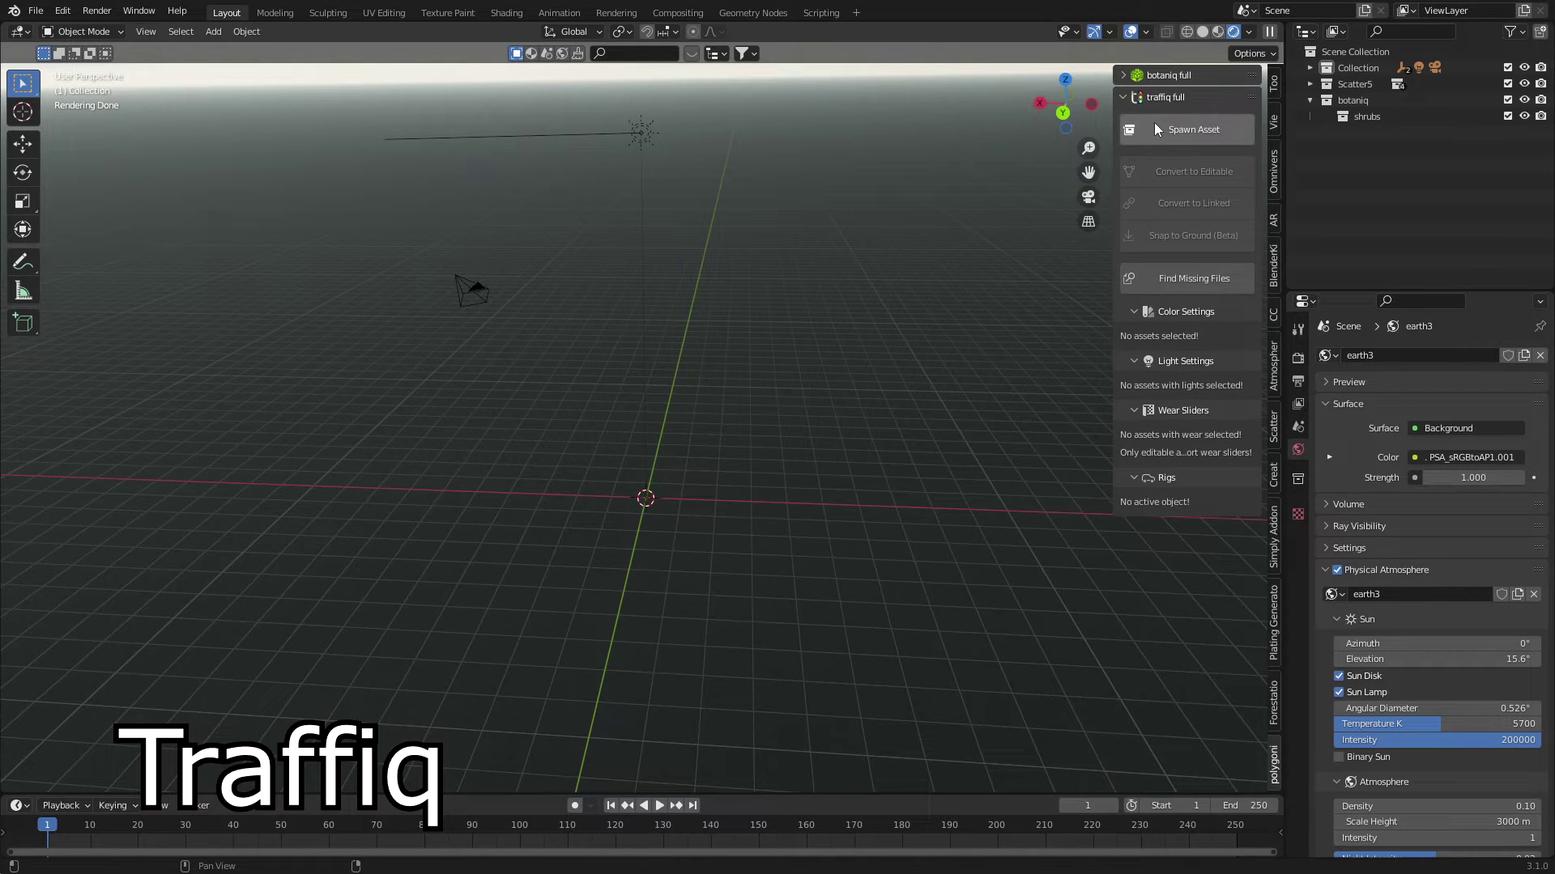
pyautogui.click(1154, 127)
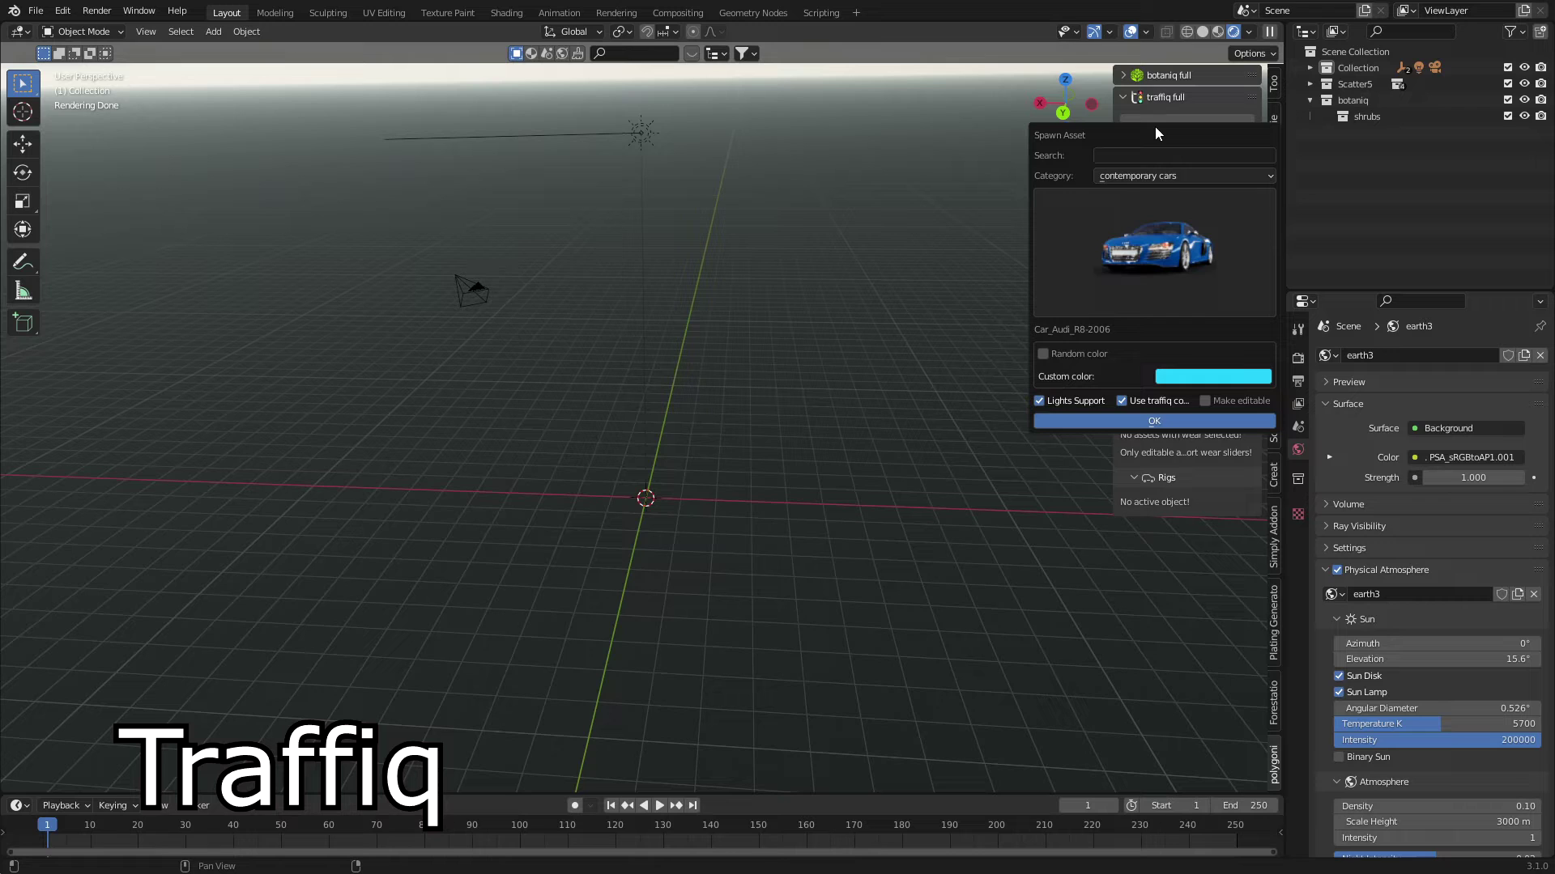
pyautogui.click(1163, 230)
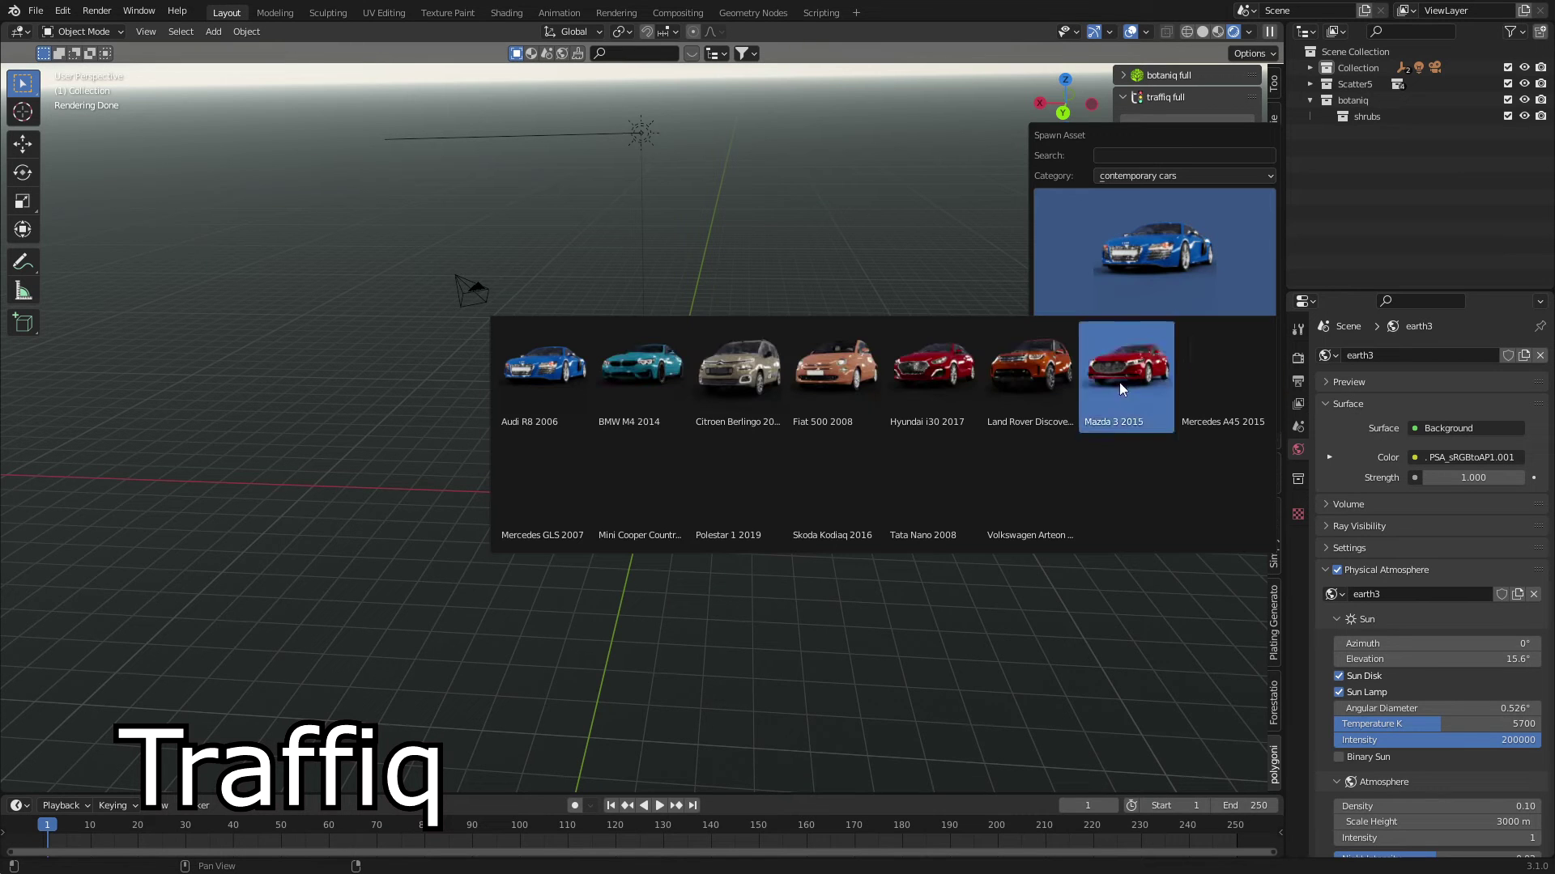
pyautogui.click(843, 500)
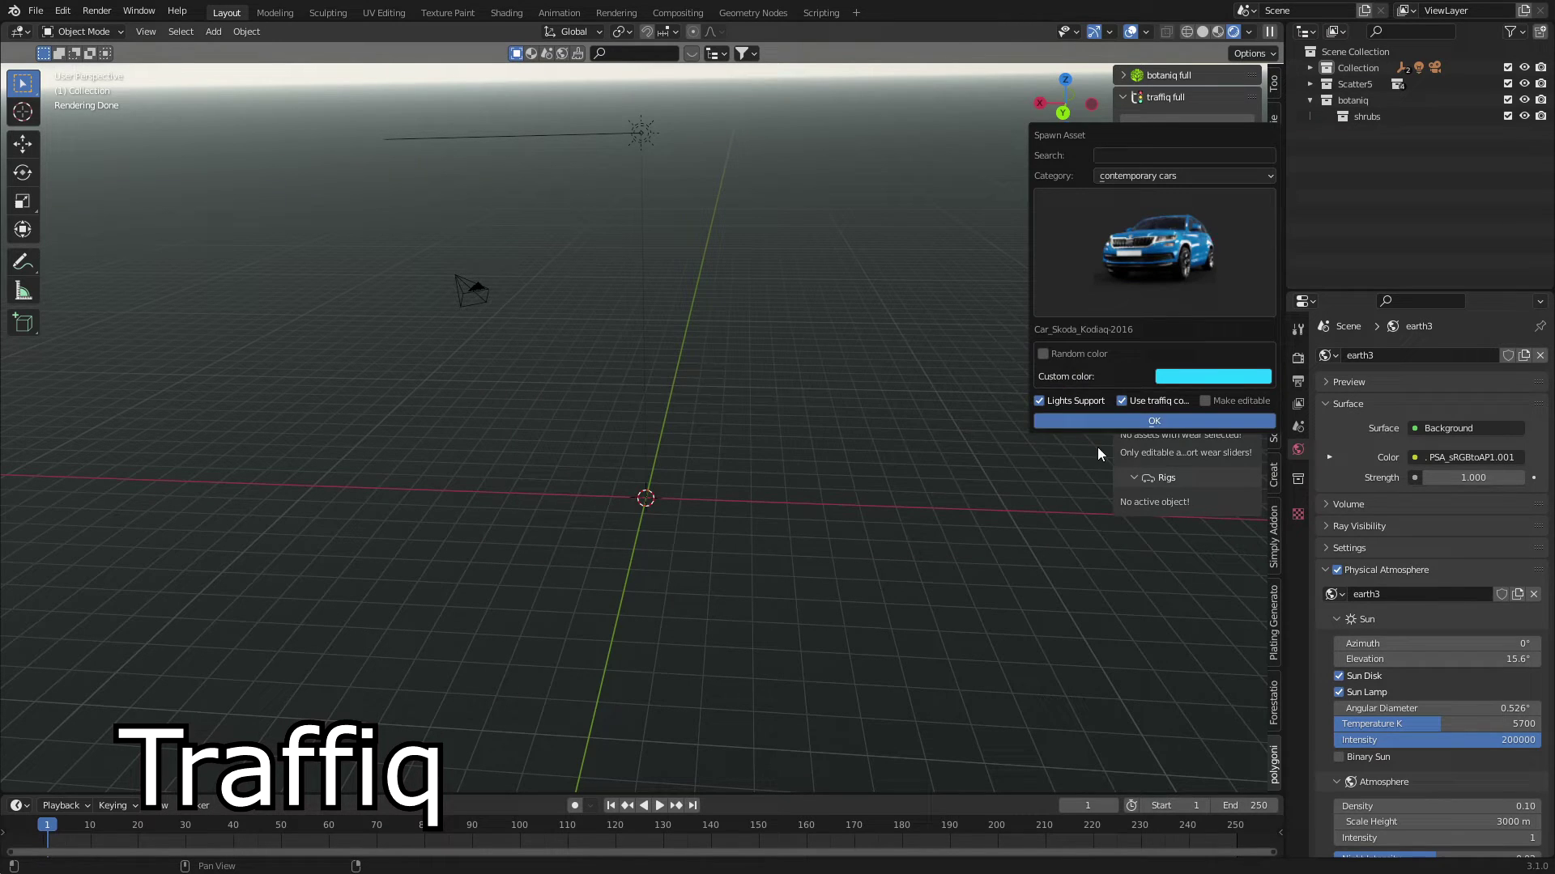
pyautogui.click(1081, 354)
pyautogui.click(1102, 419)
pyautogui.moveTo(702, 576); pyautogui.dragTo(657, 455, button='middle')
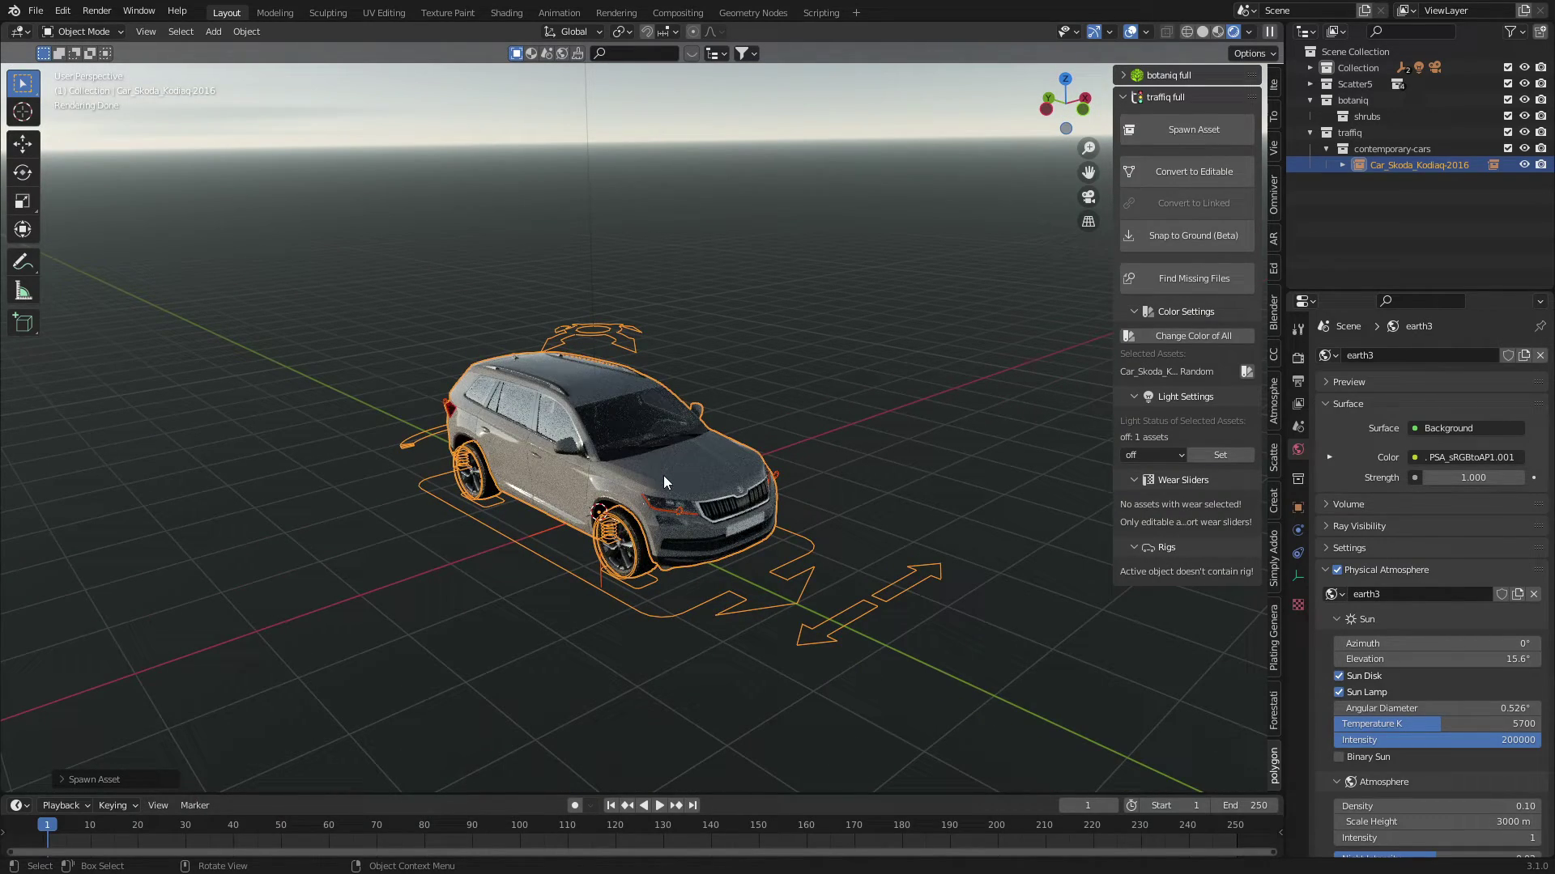
# Convert the car to an editable rig and enter Pose Mode in solid shading
pyautogui.click(1226, 175)
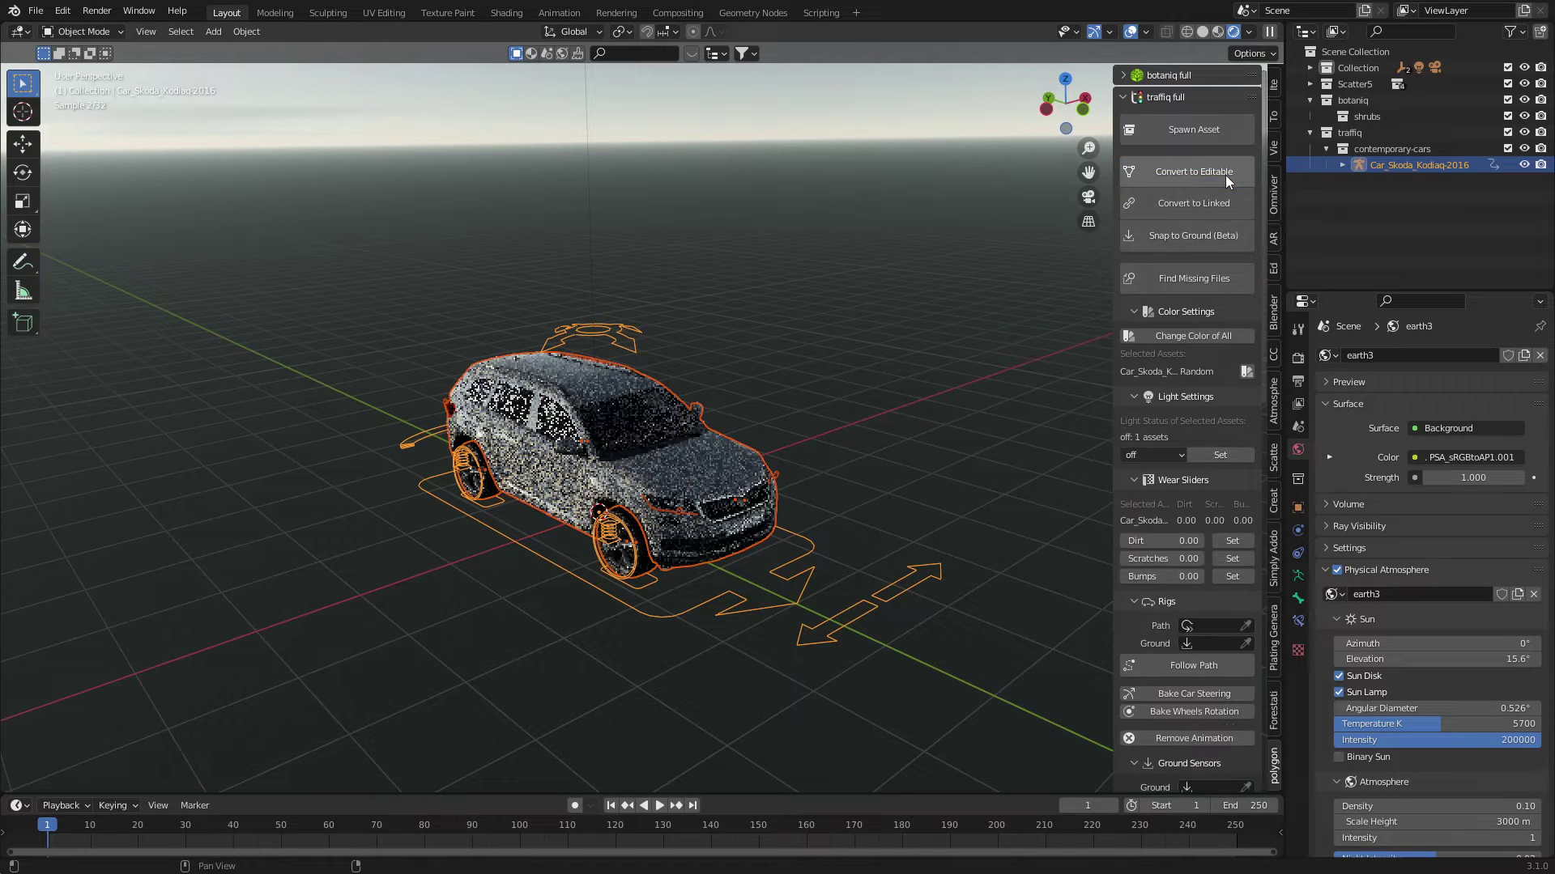
pyautogui.click(1202, 31)
pyautogui.click(89, 32)
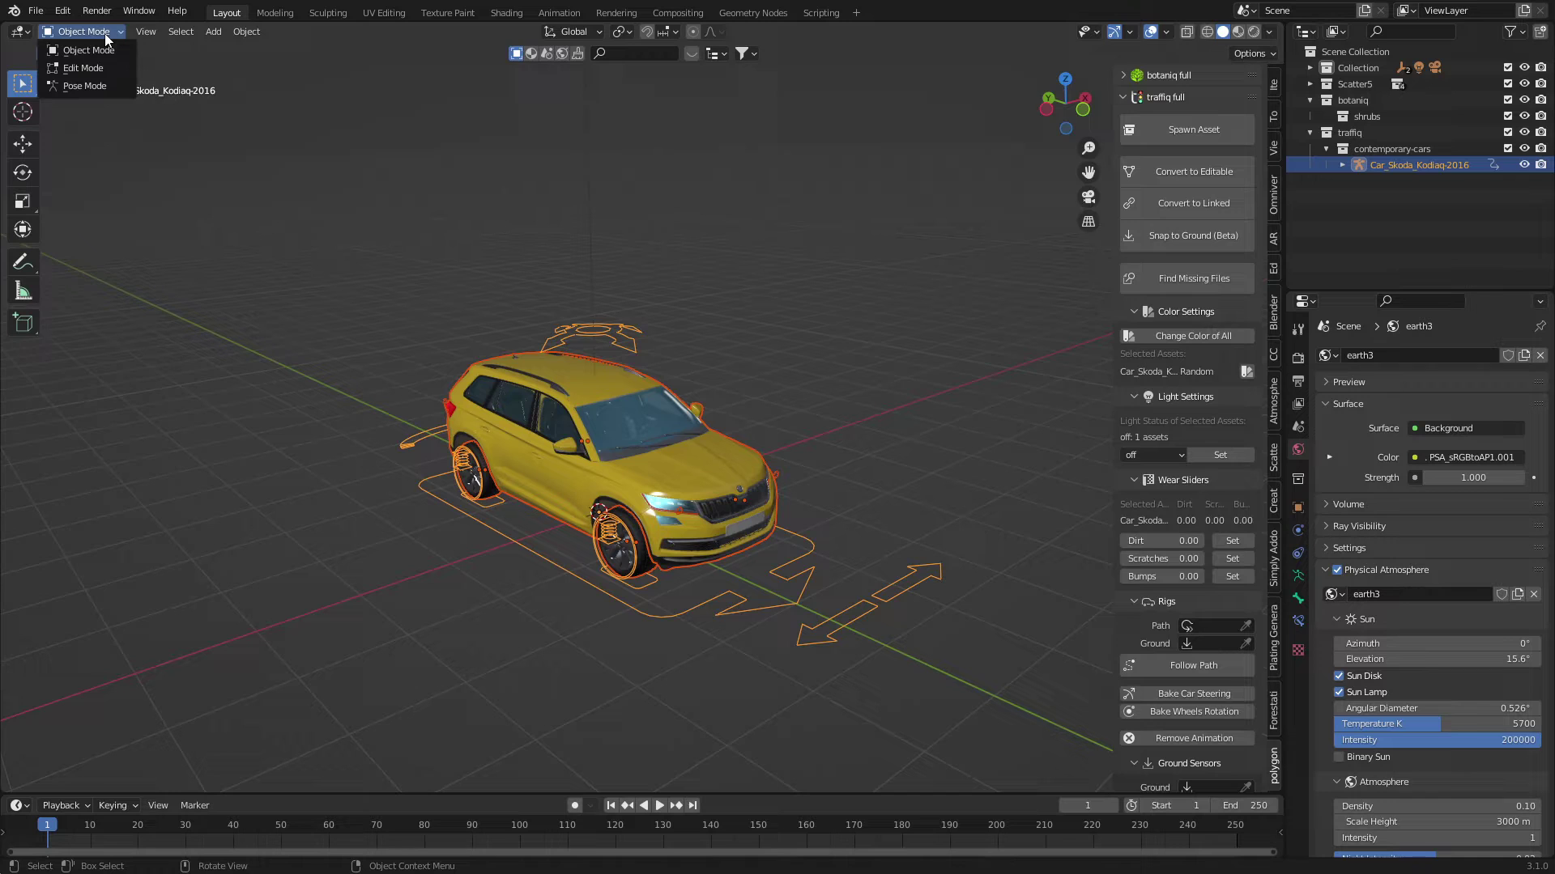
pyautogui.click(101, 88)
# Move the suspension control and the green steering control to turn the wheels
pyautogui.click(679, 381)
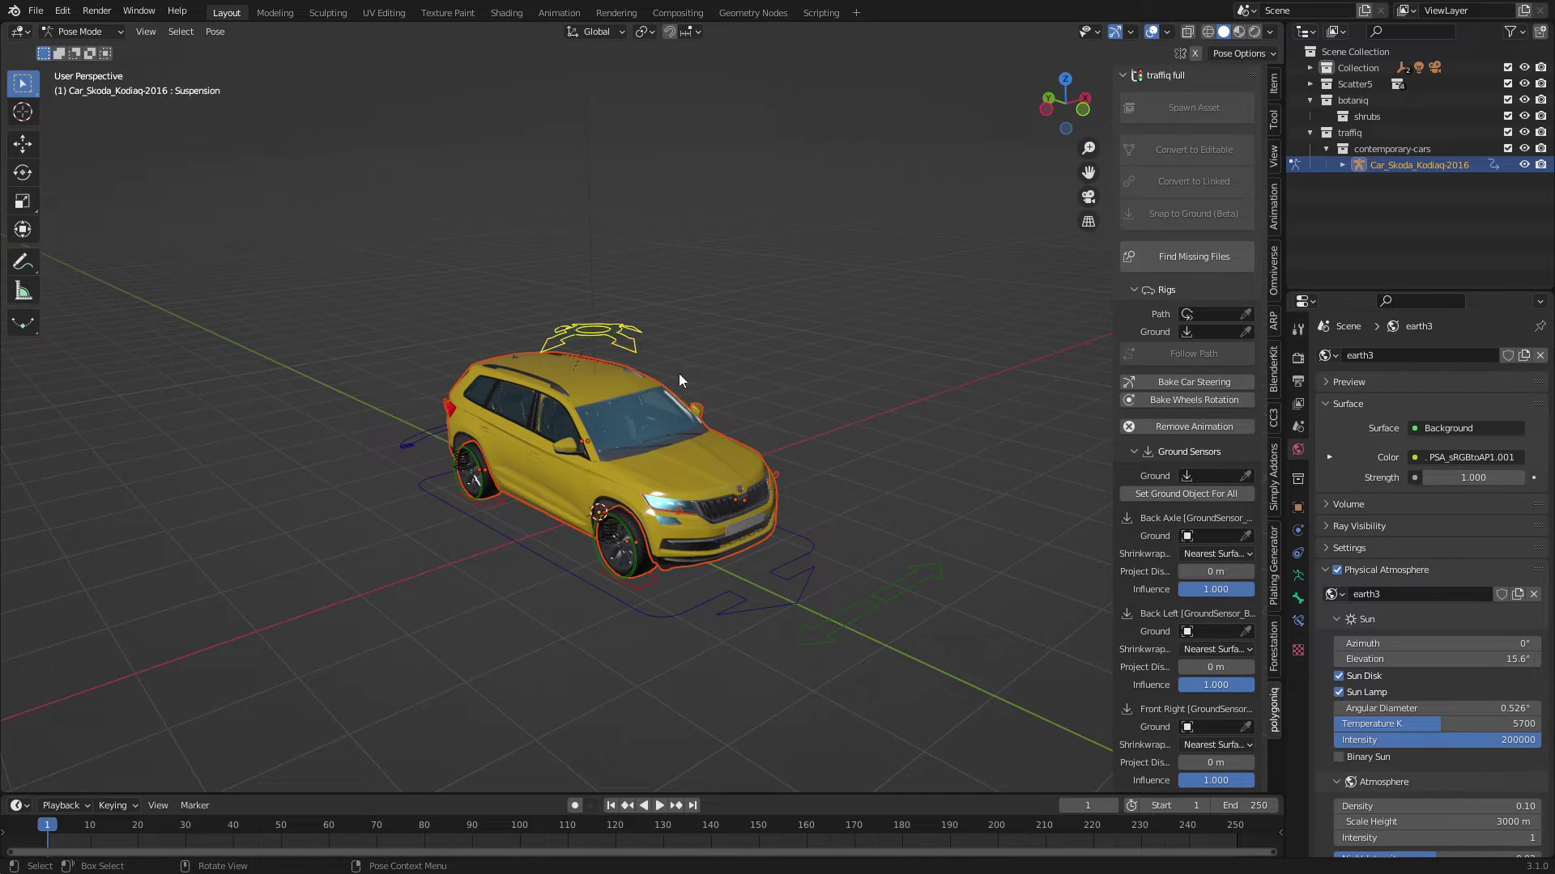
pyautogui.press('g')
pyautogui.click(843, 591)
pyautogui.click(859, 628)
pyautogui.press('g')
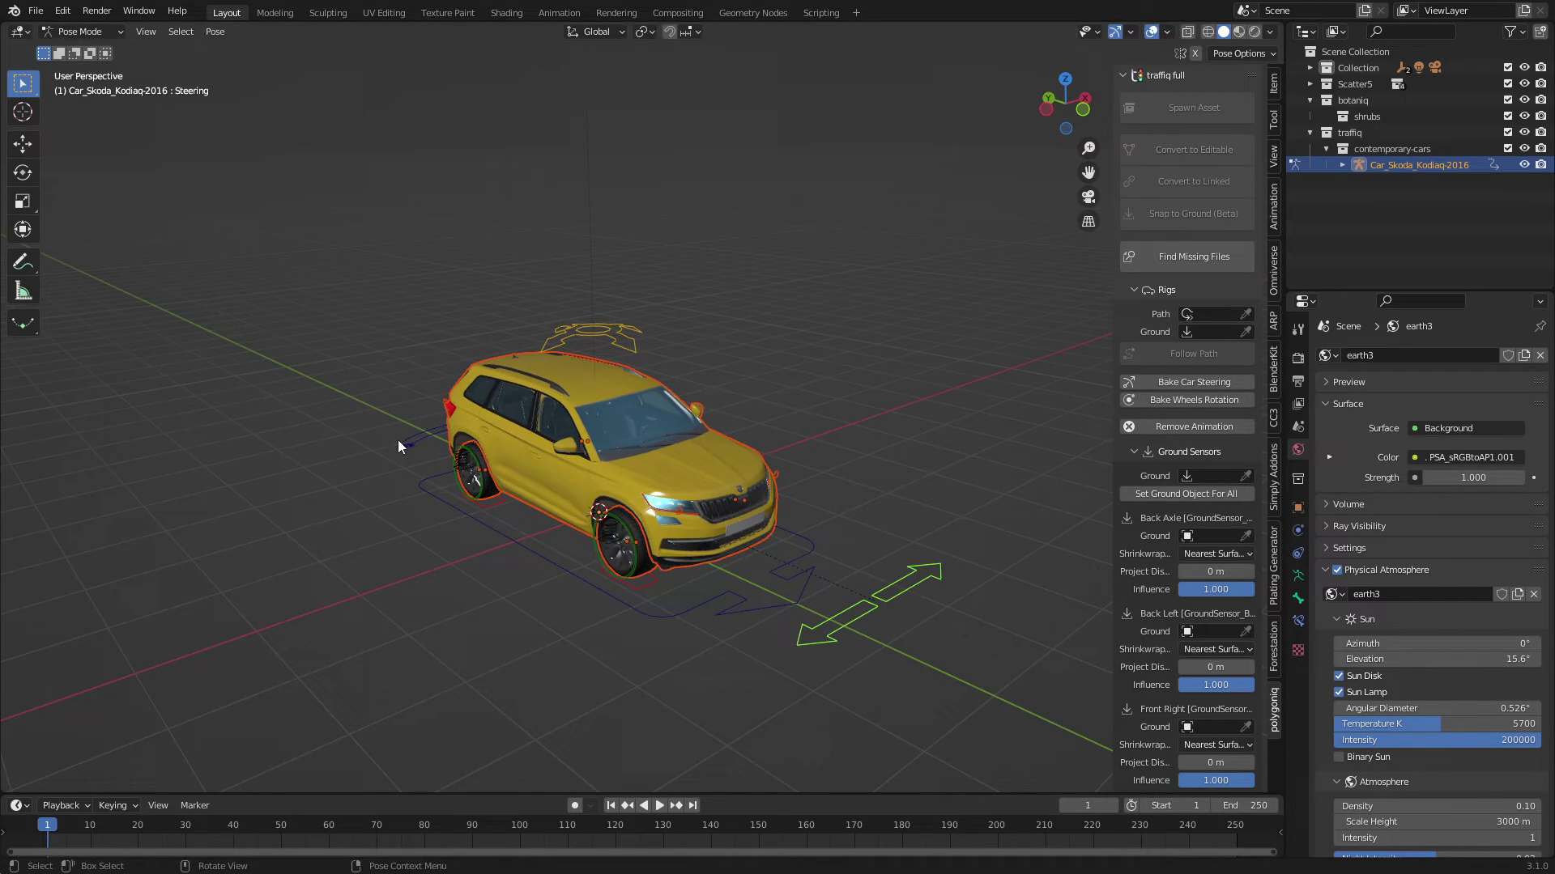
# Rotate the car around its drift control and view it from behind and the side
pyautogui.click(398, 446)
pyautogui.press('r')
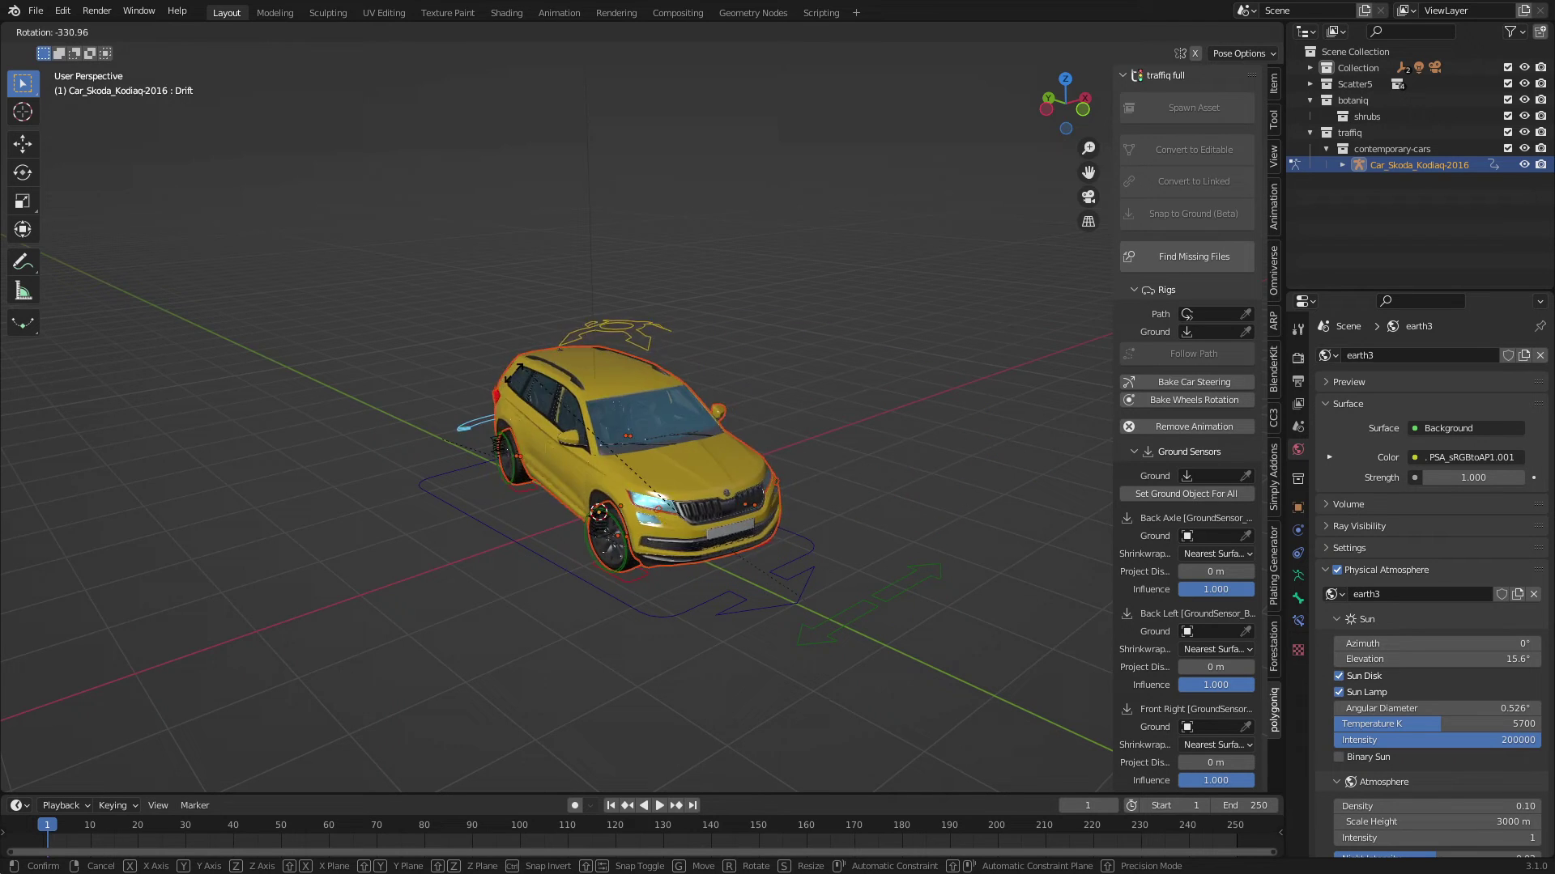
pyautogui.click(399, 618)
pyautogui.moveTo(400, 618); pyautogui.dragTo(667, 592, button='middle')
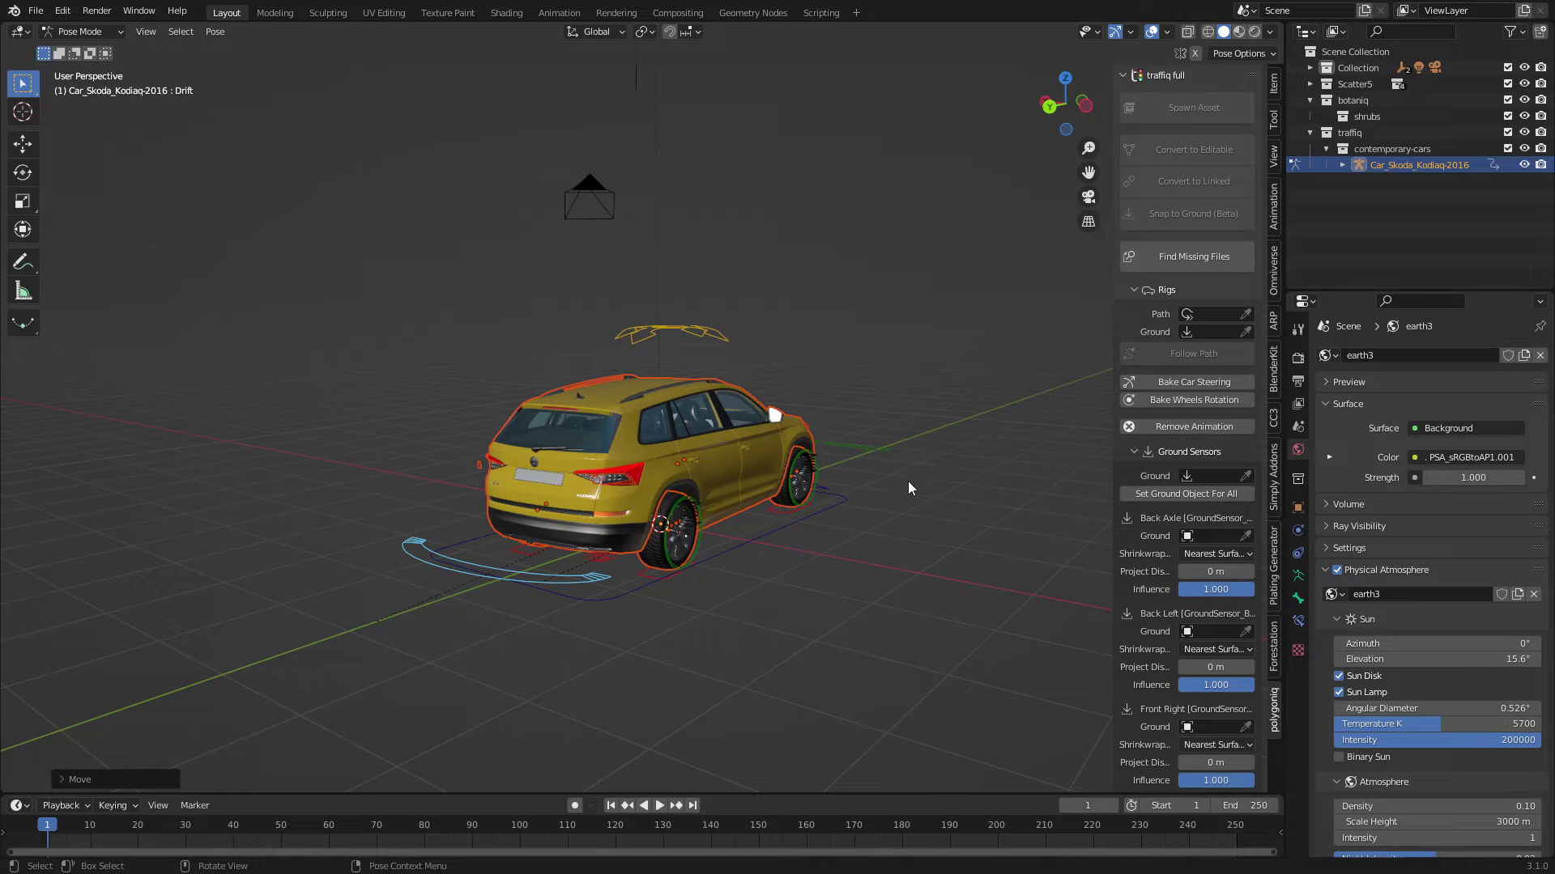
pyautogui.moveTo(904, 491); pyautogui.dragTo(817, 522, button='middle')
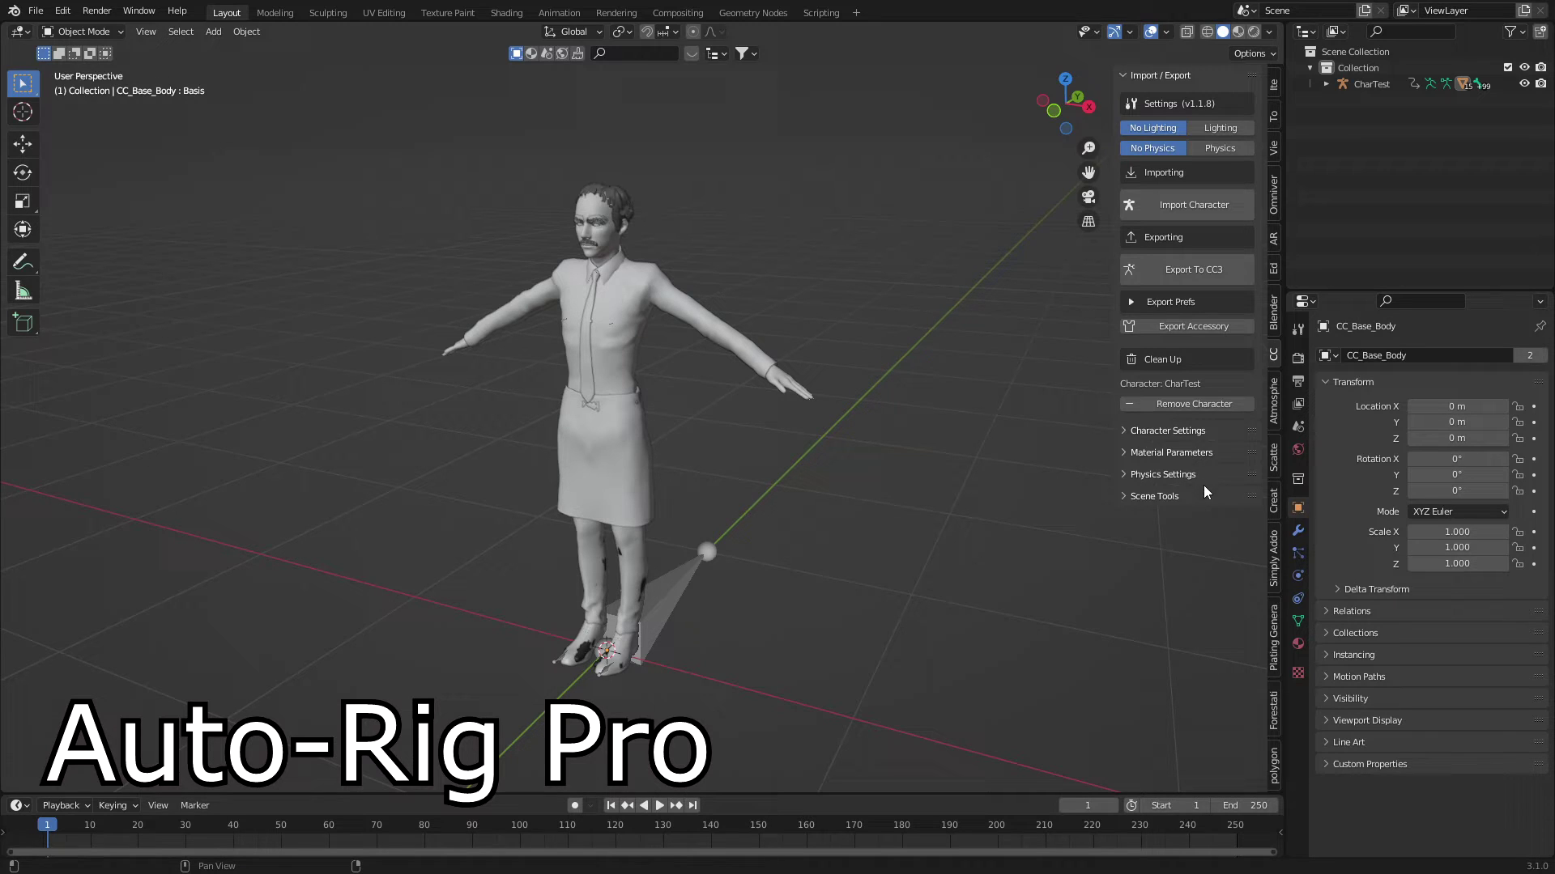
# Open Auto-Rig Pro's Smart and Quick Rig sections and select the CharTest armature
pyautogui.click(1272, 239)
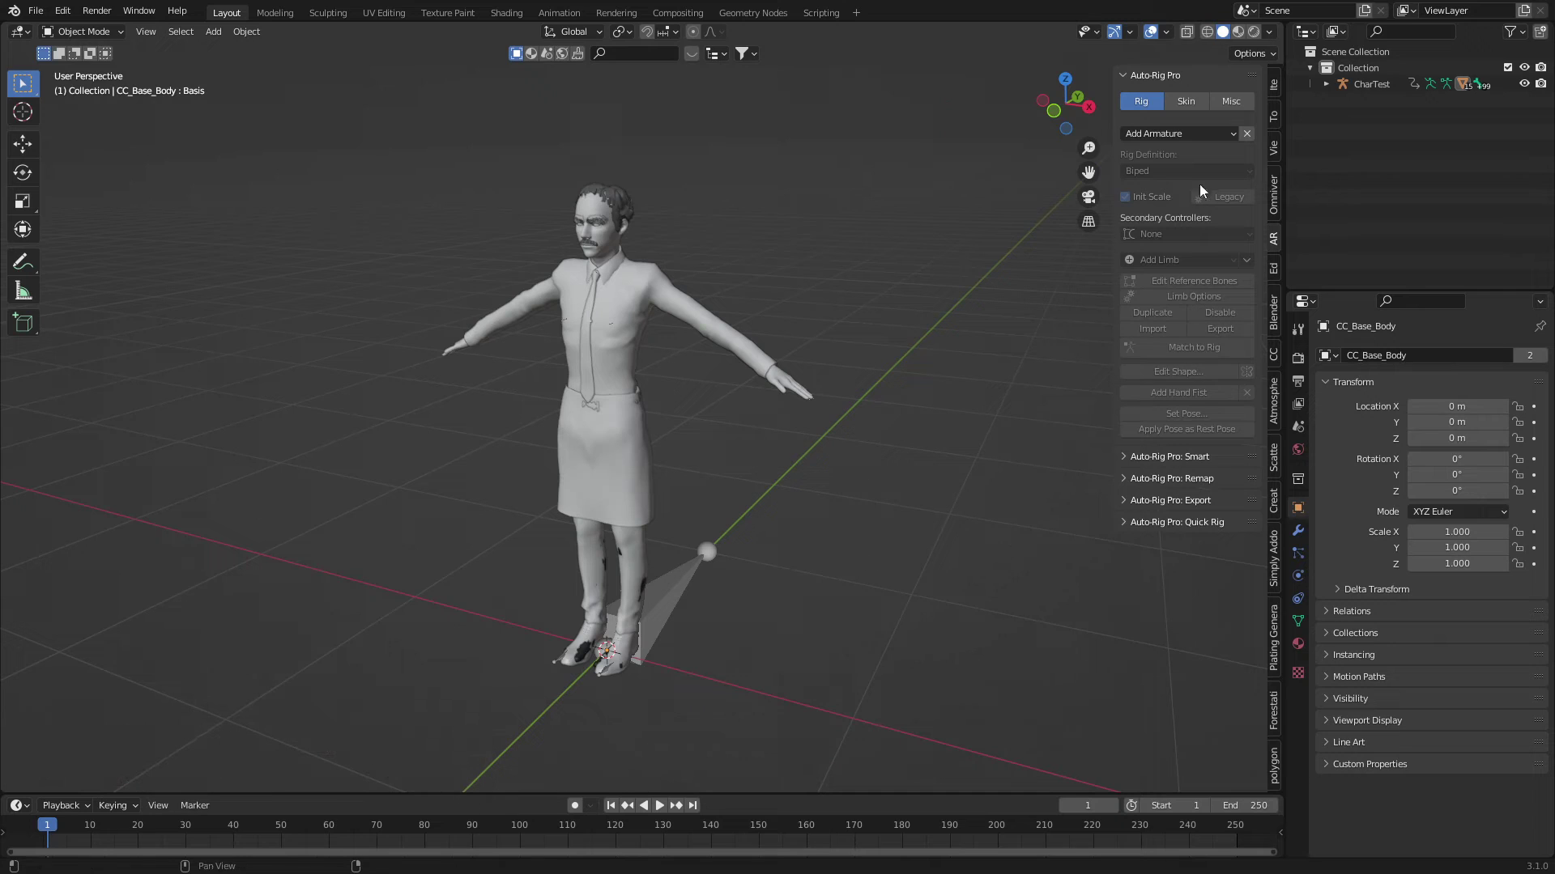
pyautogui.click(1129, 460)
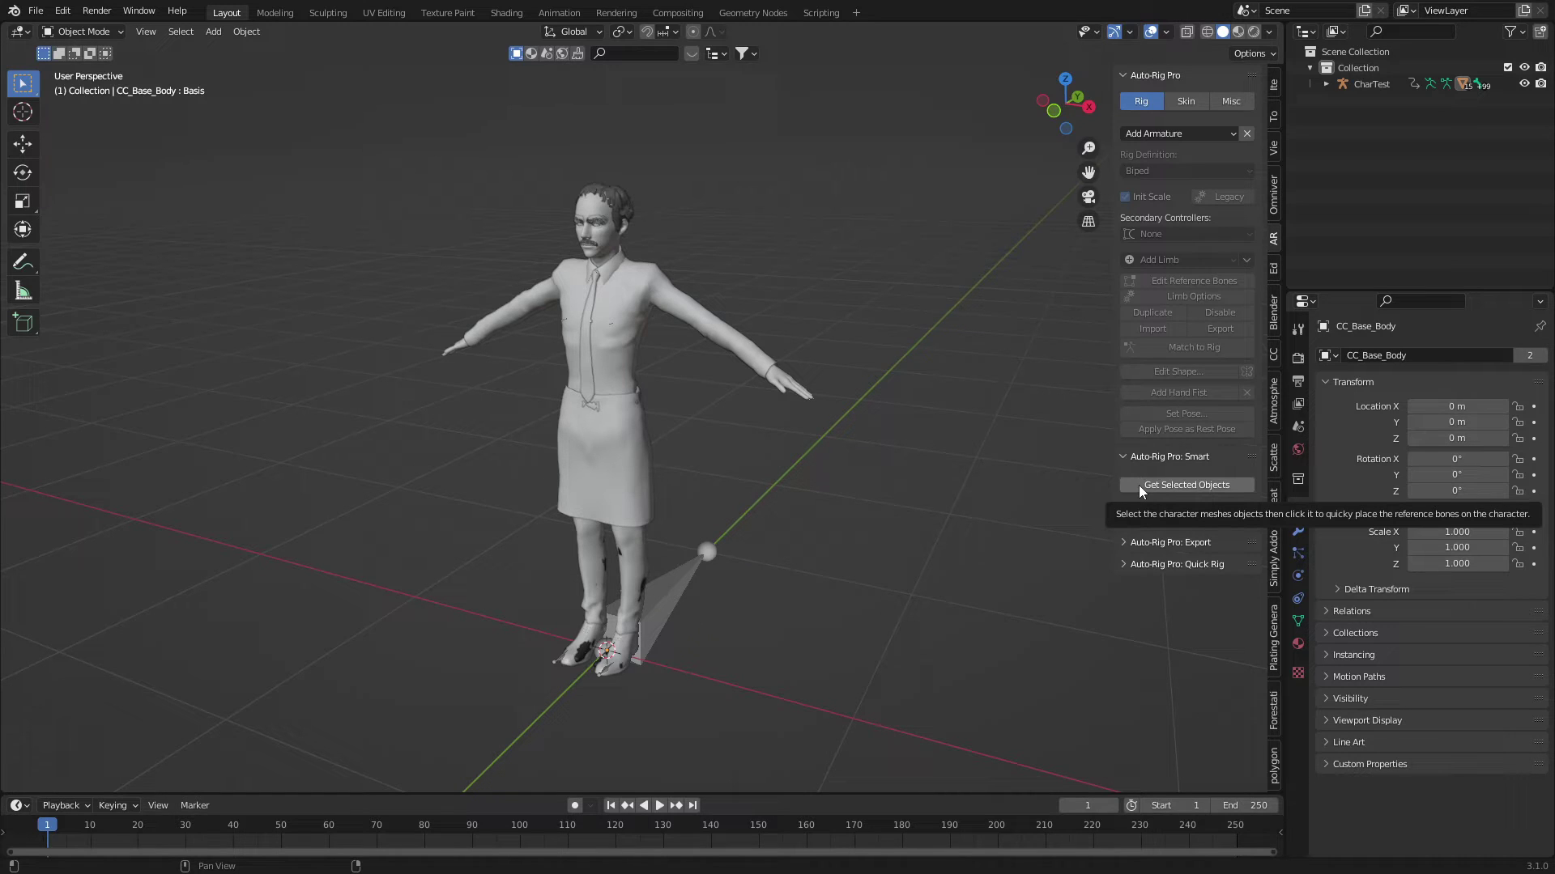
pyautogui.click(1123, 565)
pyautogui.click(678, 575)
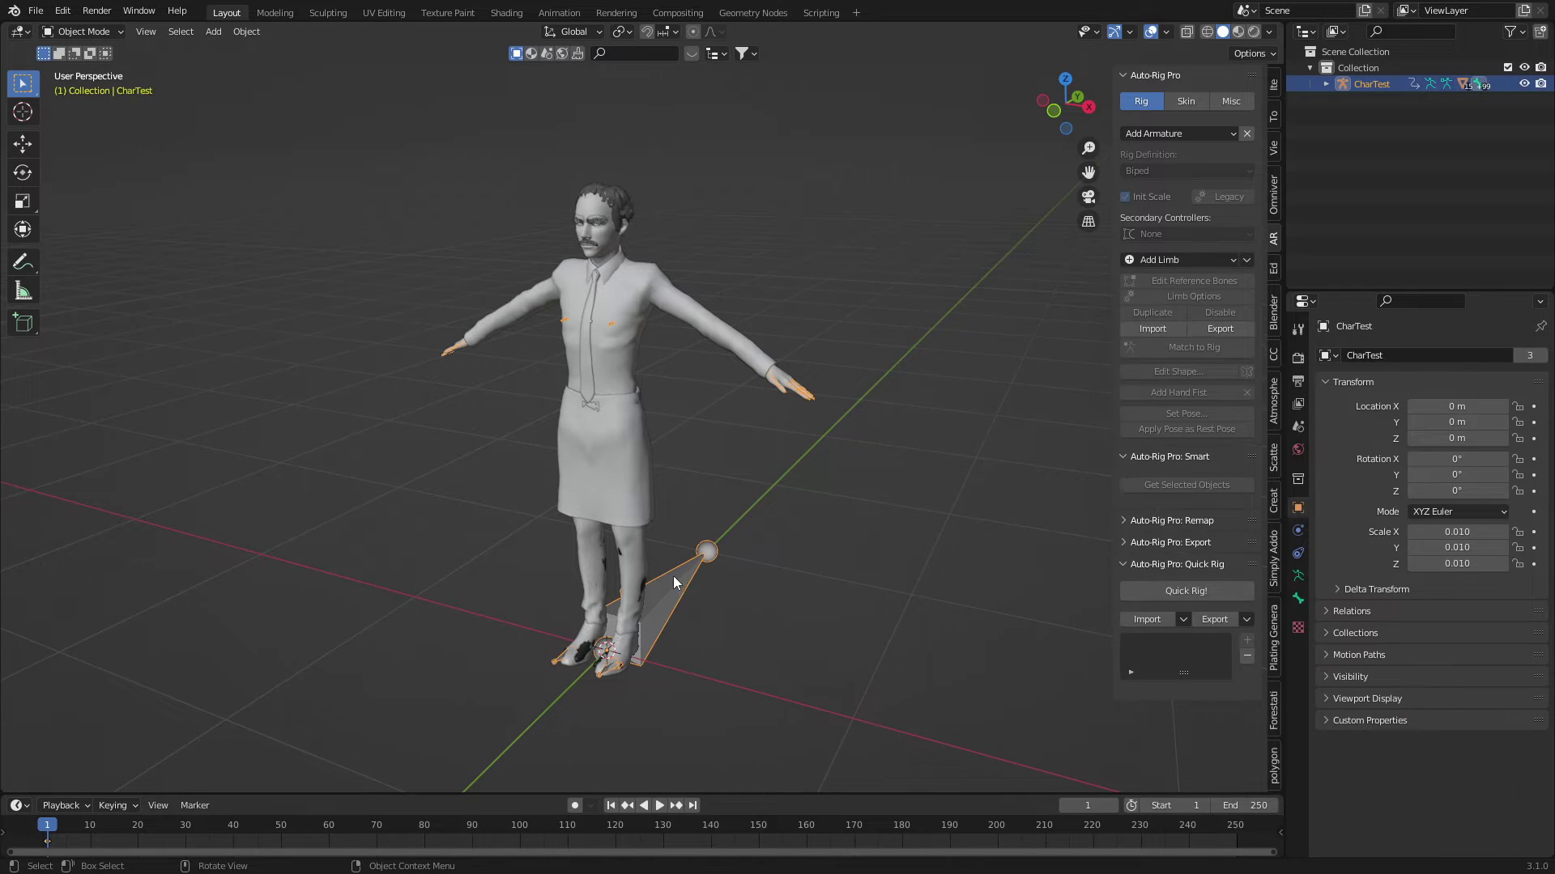
# Import the Character Creator + limb preset and enable Preserve Volume in the rig options
pyautogui.click(1184, 621)
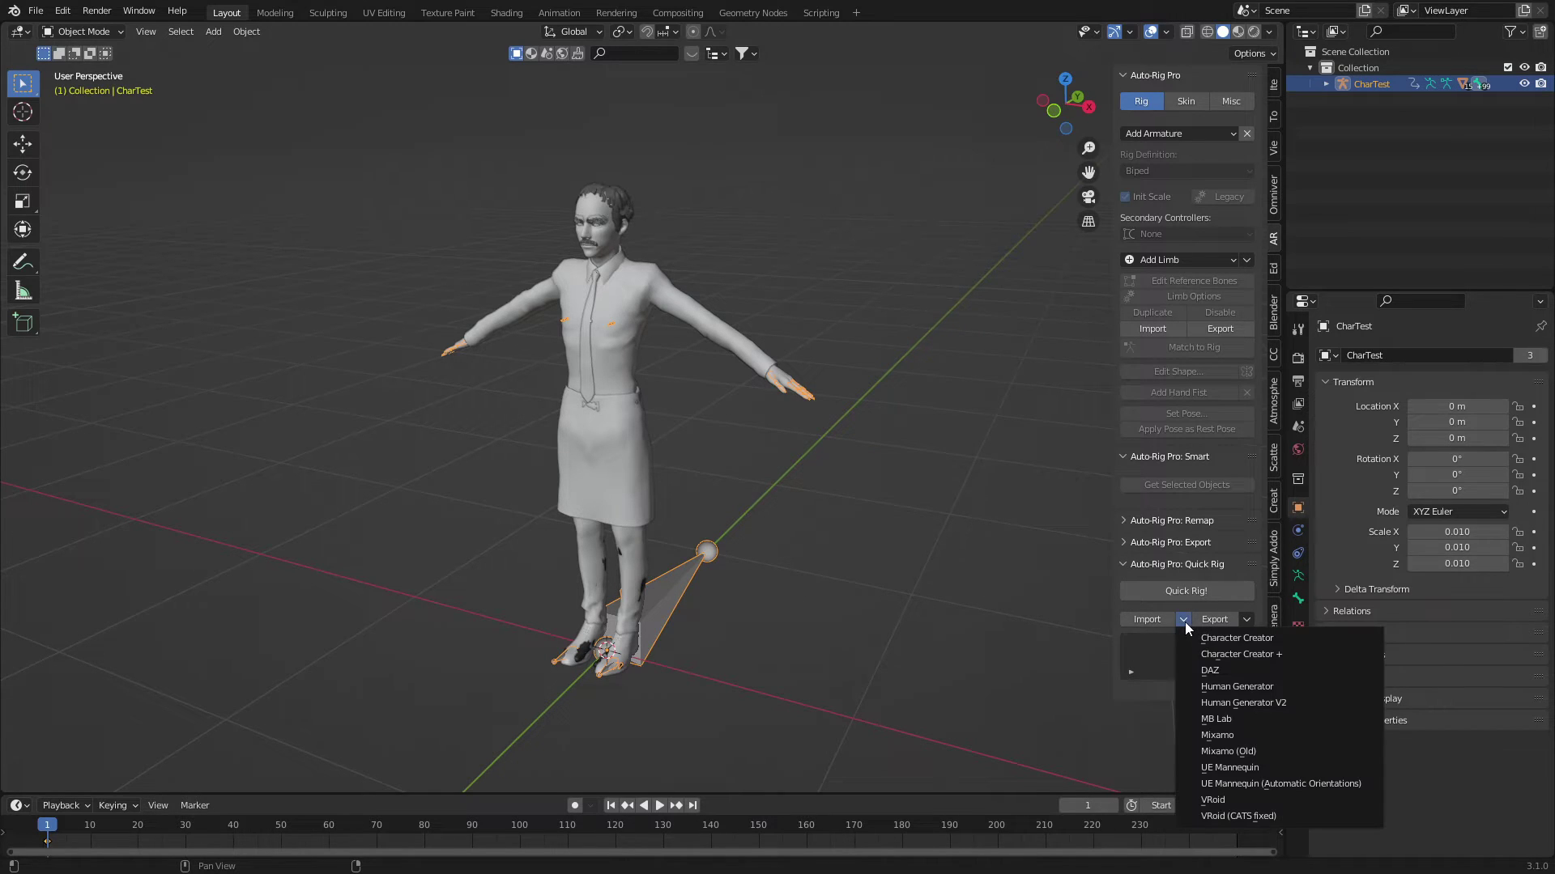
pyautogui.click(1215, 656)
pyautogui.click(1183, 707)
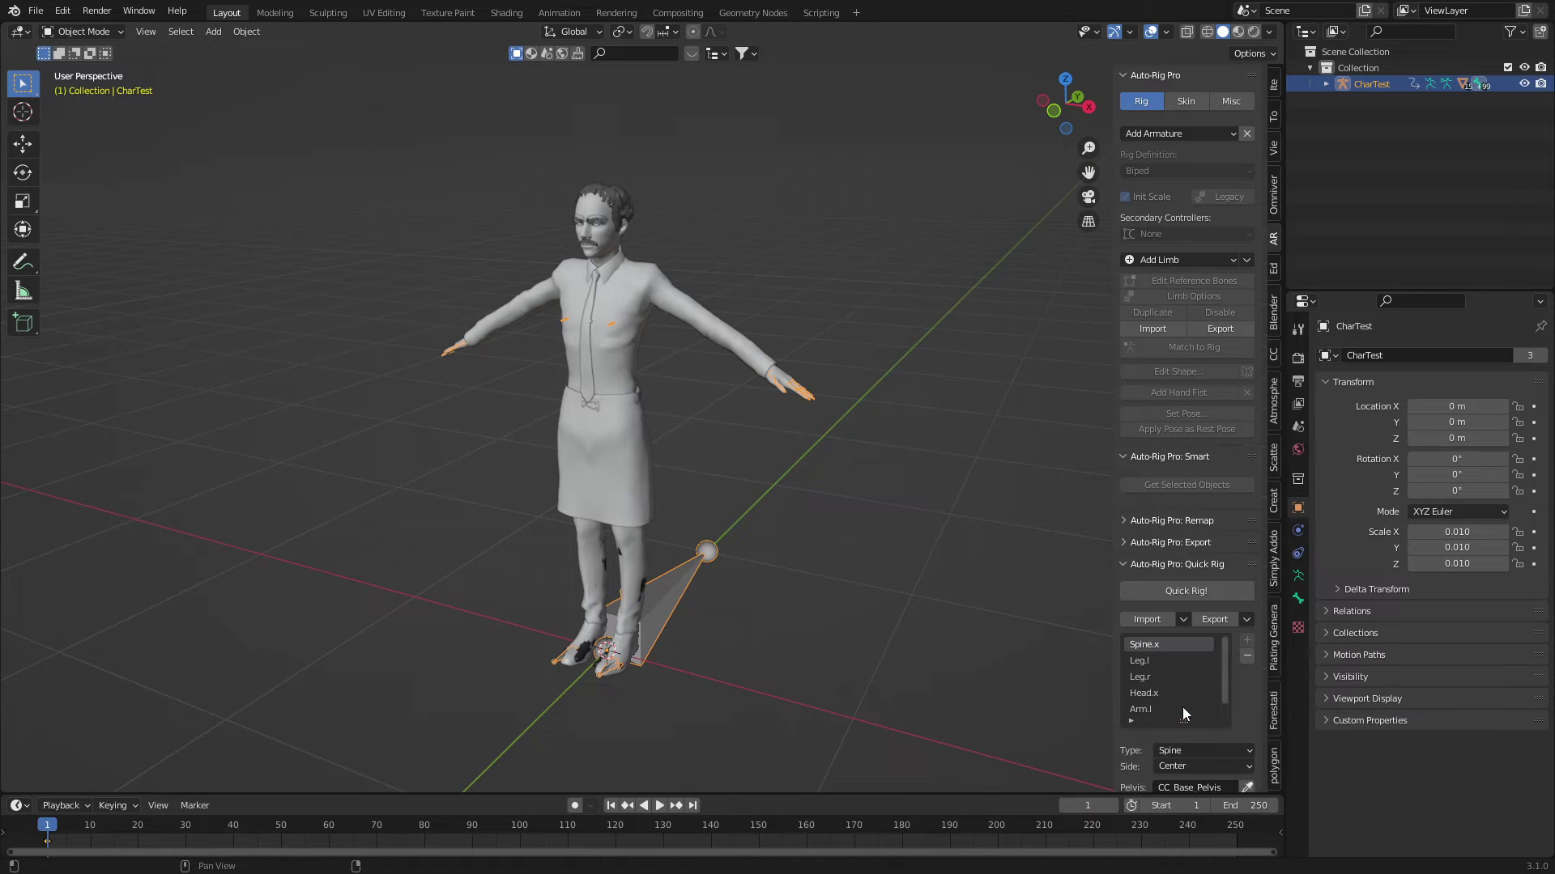
pyautogui.click(1183, 592)
pyautogui.click(1072, 633)
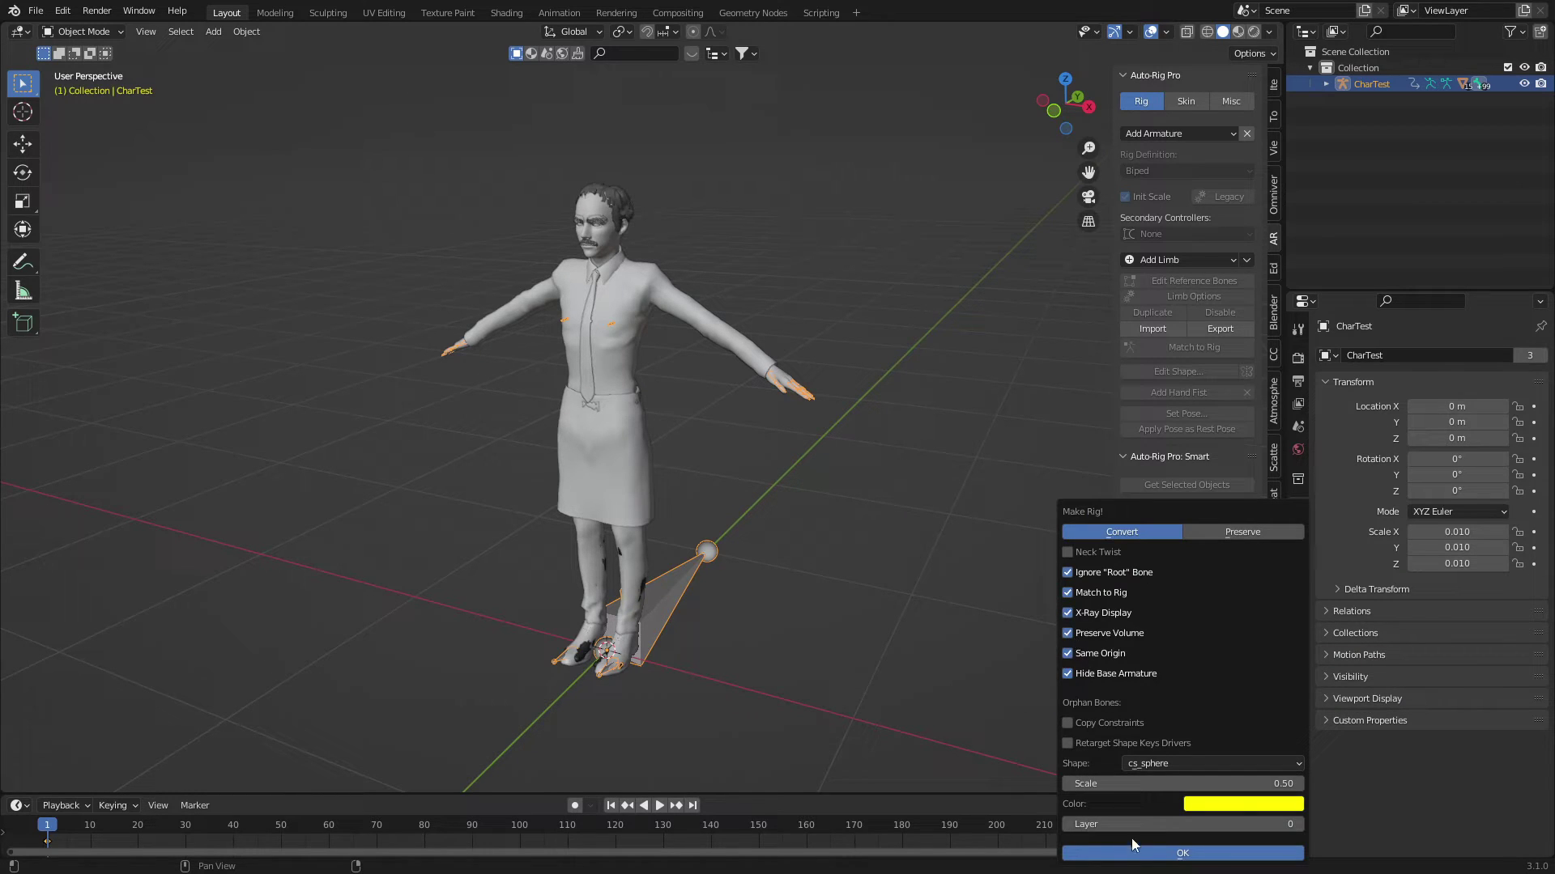
# Generate the control rig and move the left foot IK control further out
pyautogui.click(1166, 855)
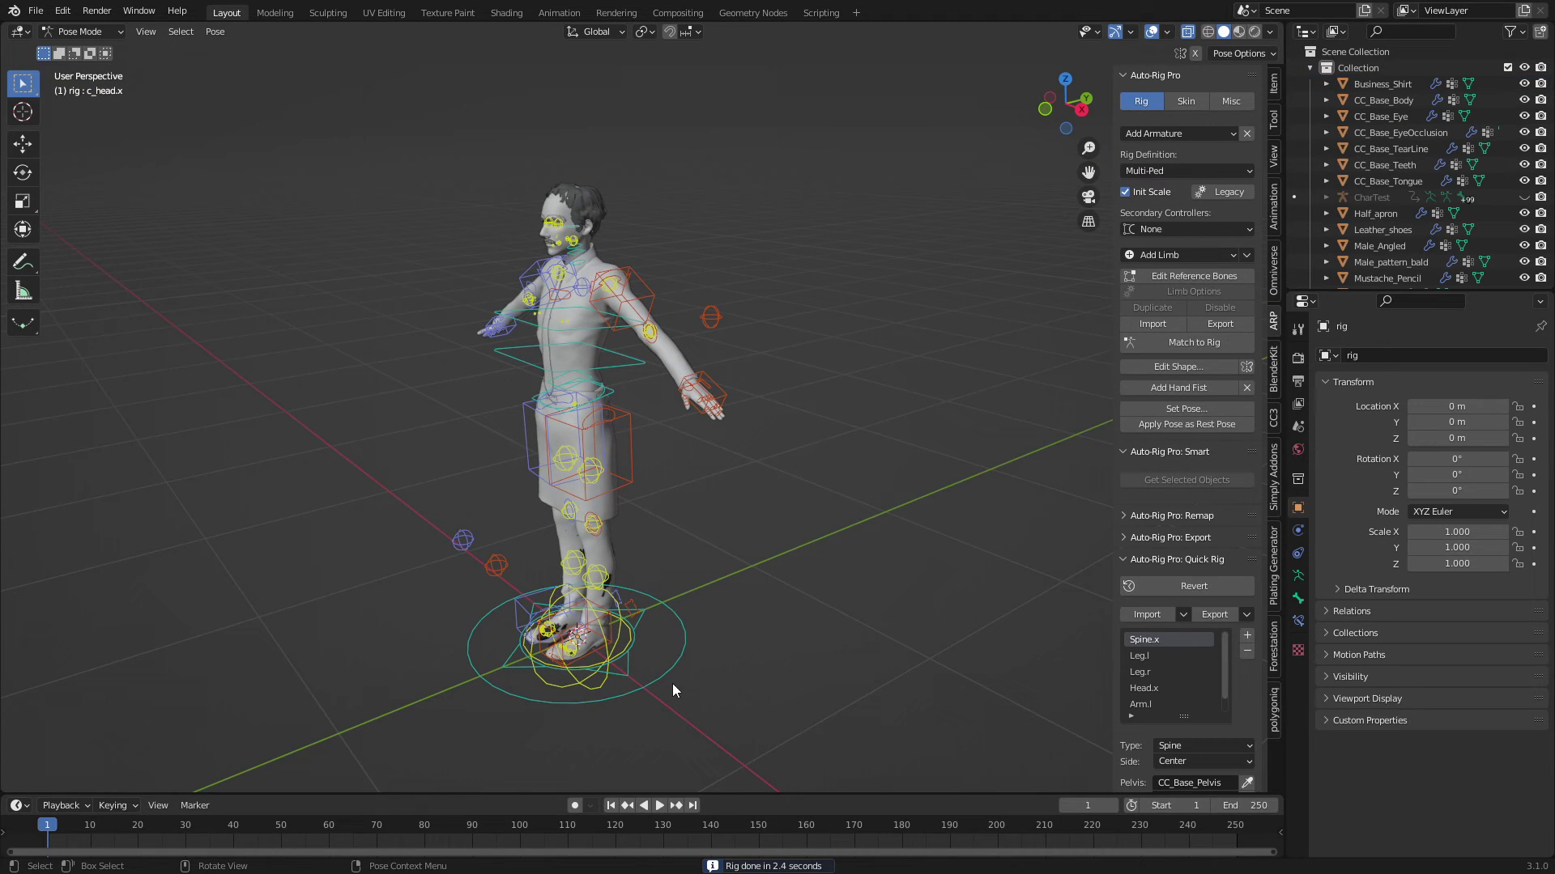
pyautogui.click(616, 644)
pyautogui.press('g')
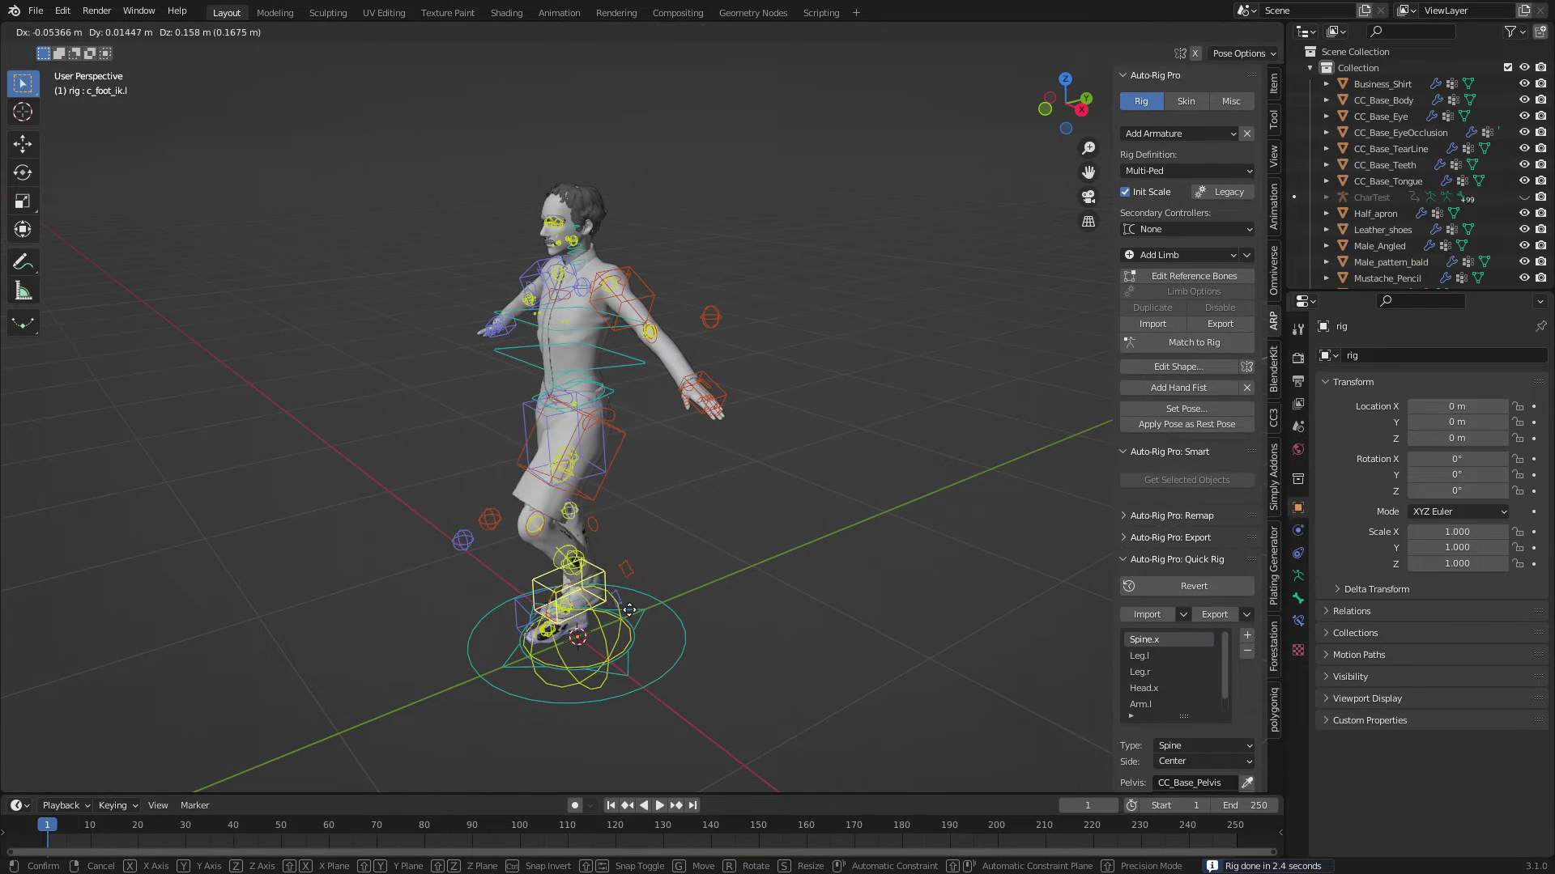
pyautogui.click(647, 623)
pyautogui.moveTo(648, 624); pyautogui.dragTo(713, 639, button='middle')
pyautogui.press('g')
pyautogui.click(793, 644)
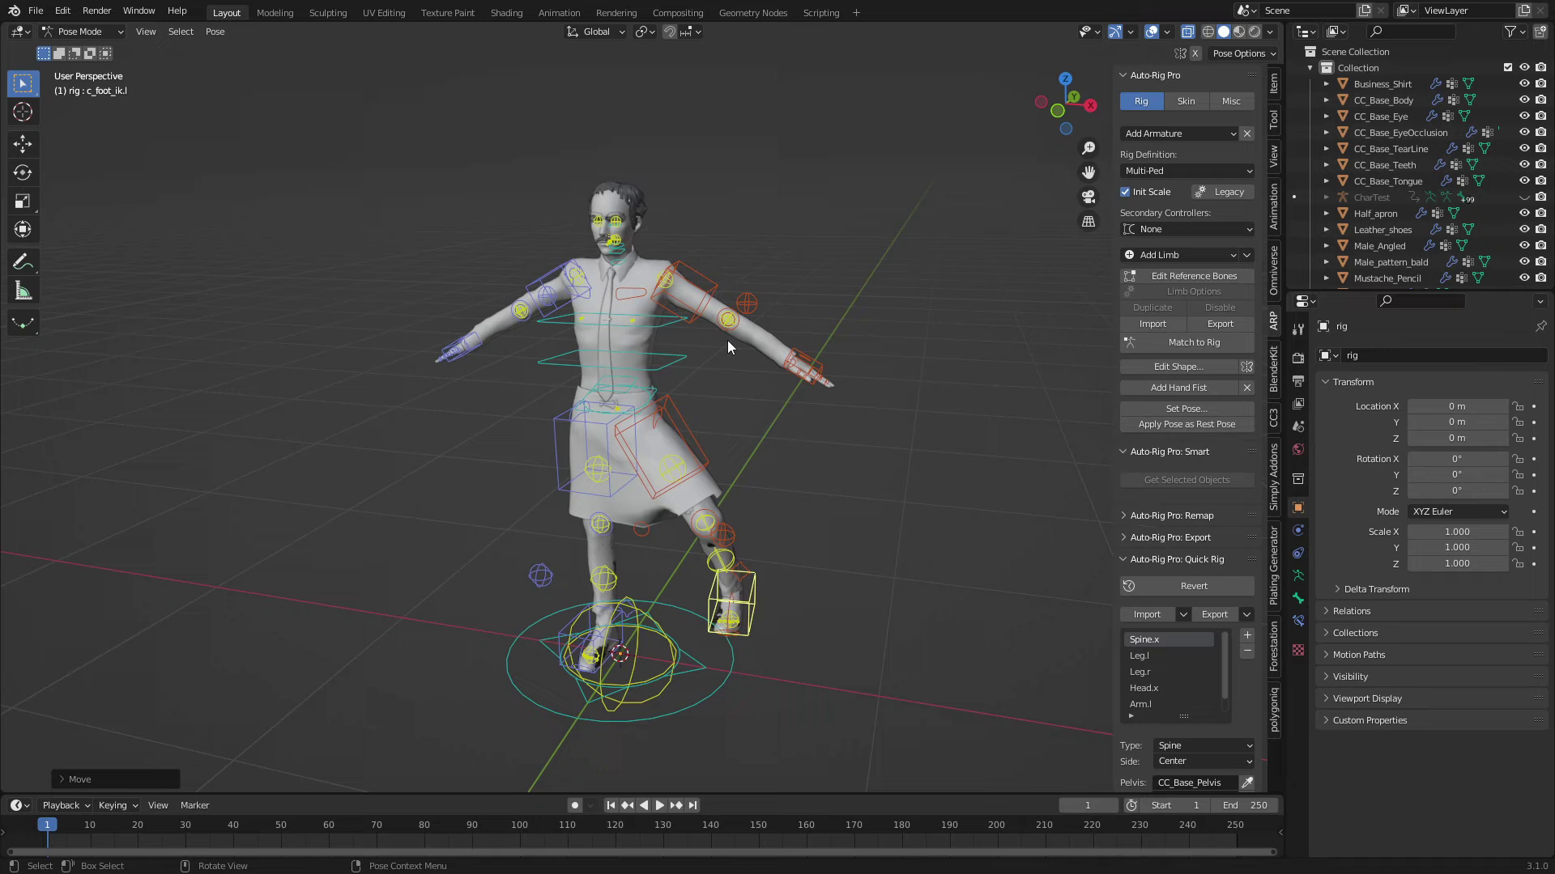
# Pose the left hand IK control on the hip, then forward in front of the body
pyautogui.click(810, 369)
pyautogui.press('g')
pyautogui.click(736, 403)
pyautogui.moveTo(736, 403); pyautogui.dragTo(704, 484, button='middle')
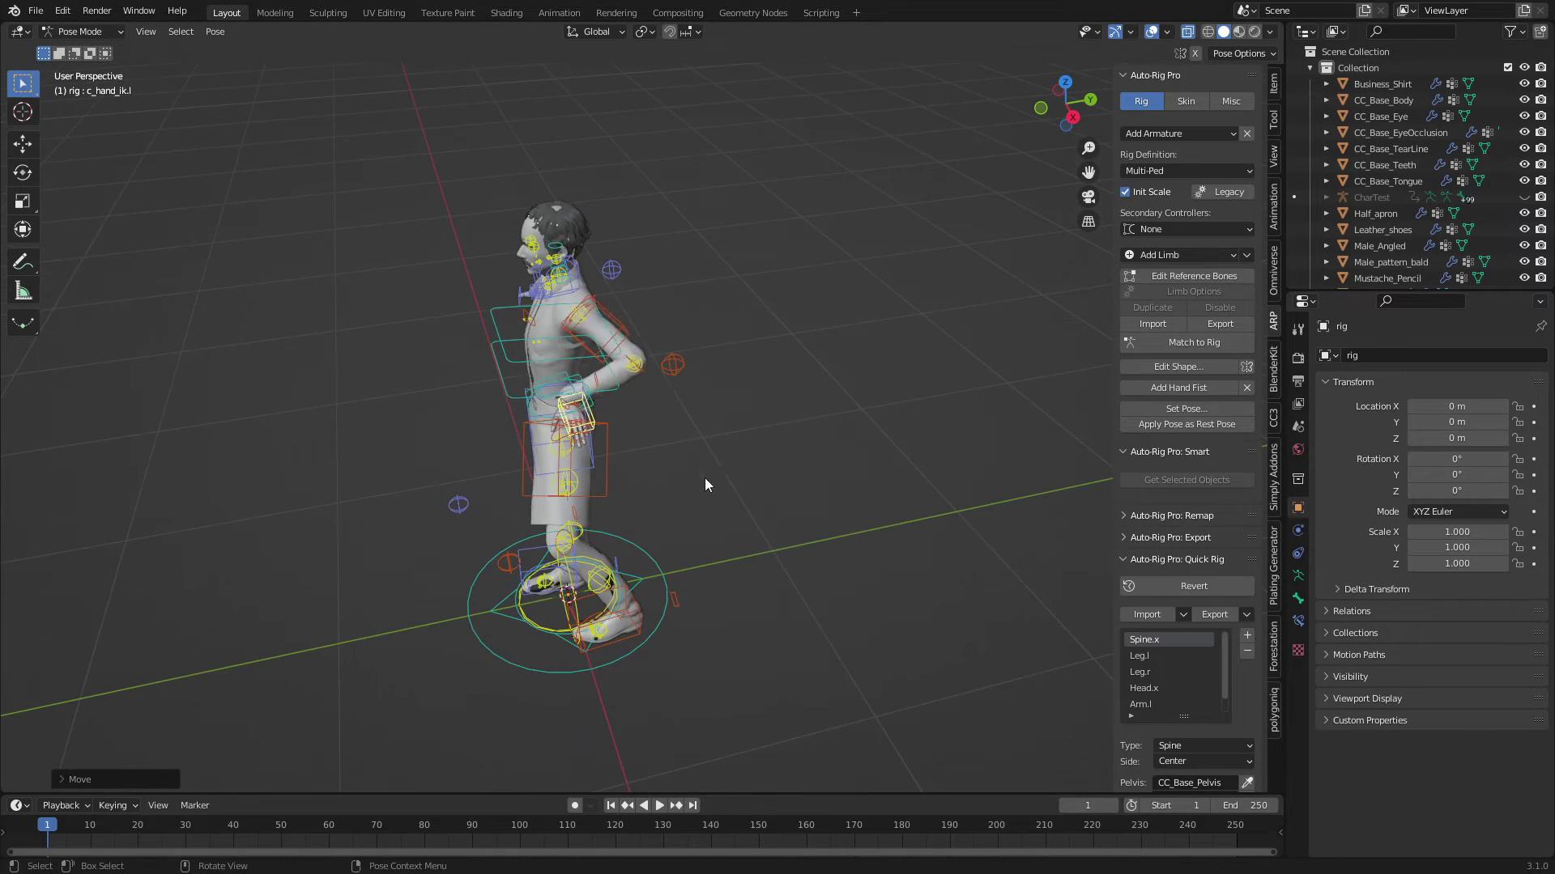
pyautogui.press('g')
pyautogui.click(444, 506)
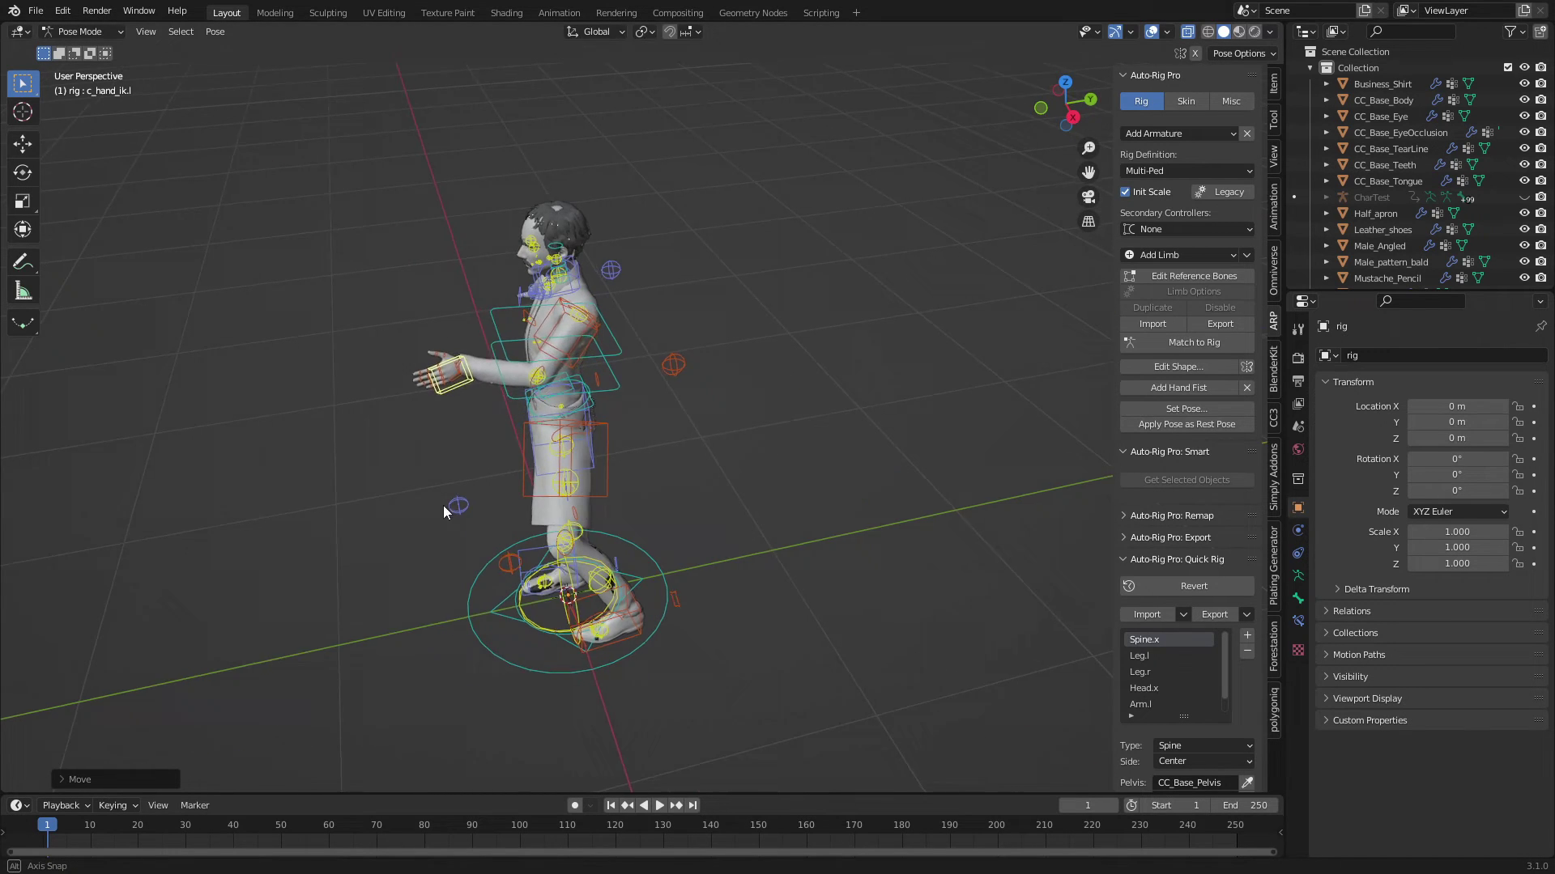
pyautogui.moveTo(443, 505); pyautogui.dragTo(576, 473, button='middle')
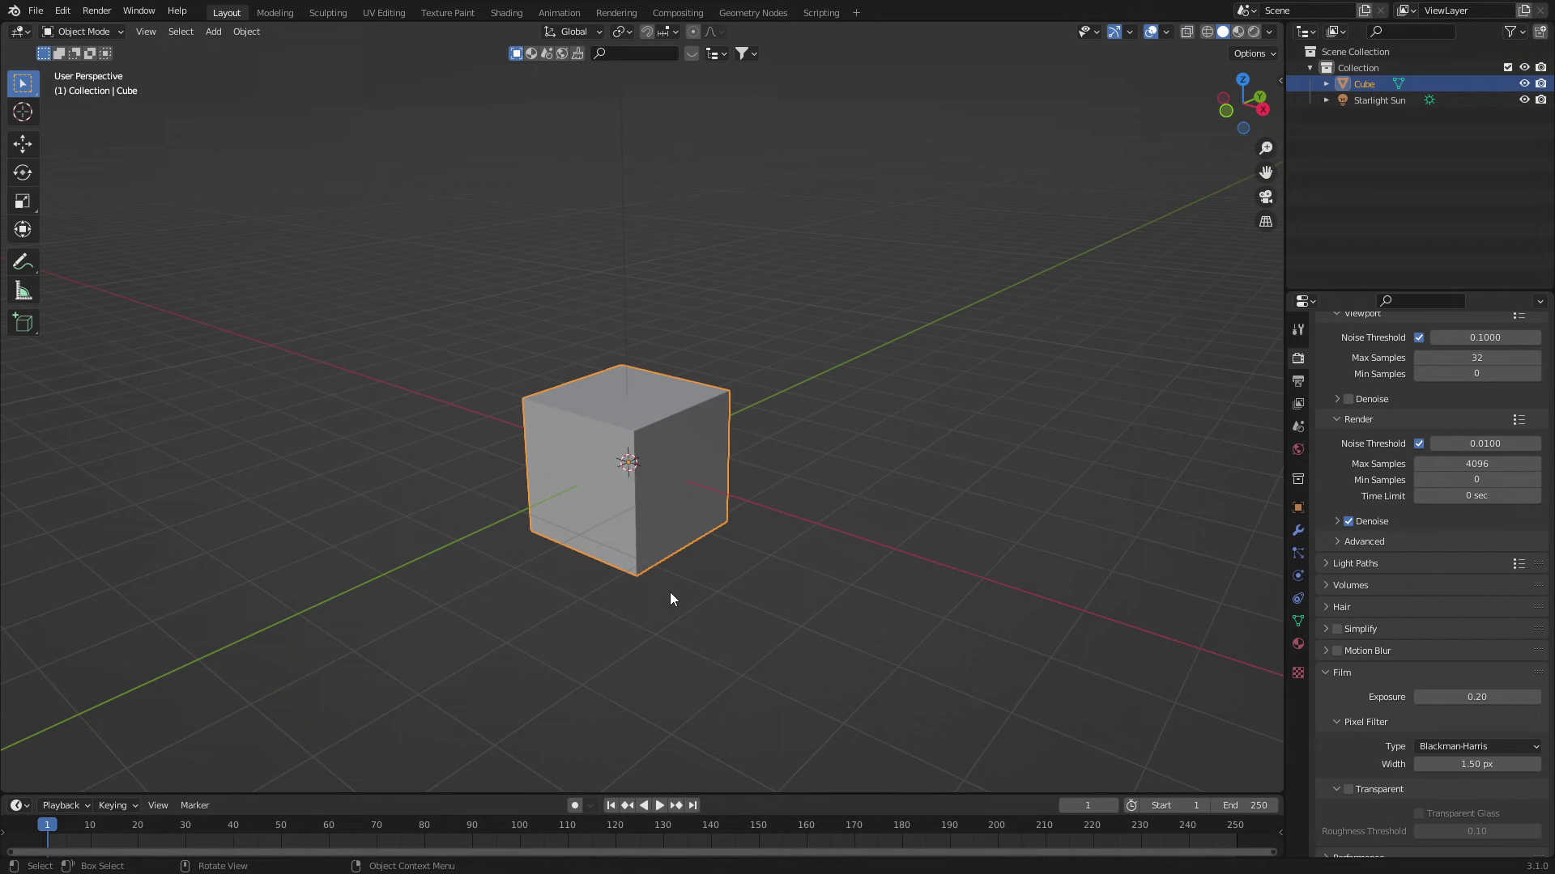
# Subdivide the cube's mesh into a grid in Edit Mode
pyautogui.press('F3')
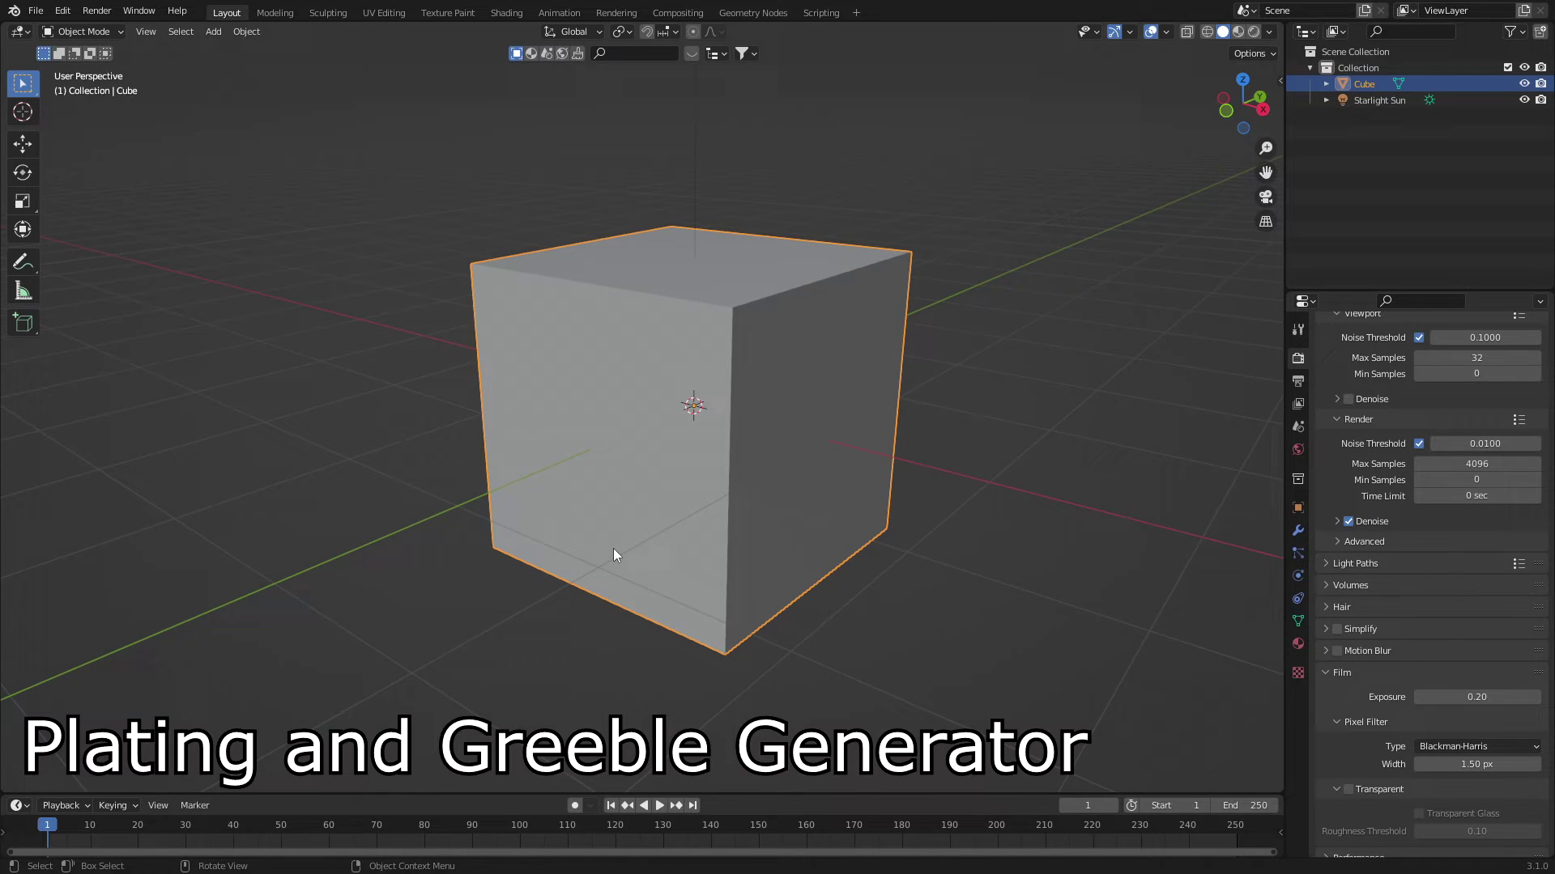
pyautogui.press('Tab')
pyautogui.rightClick(442, 432)
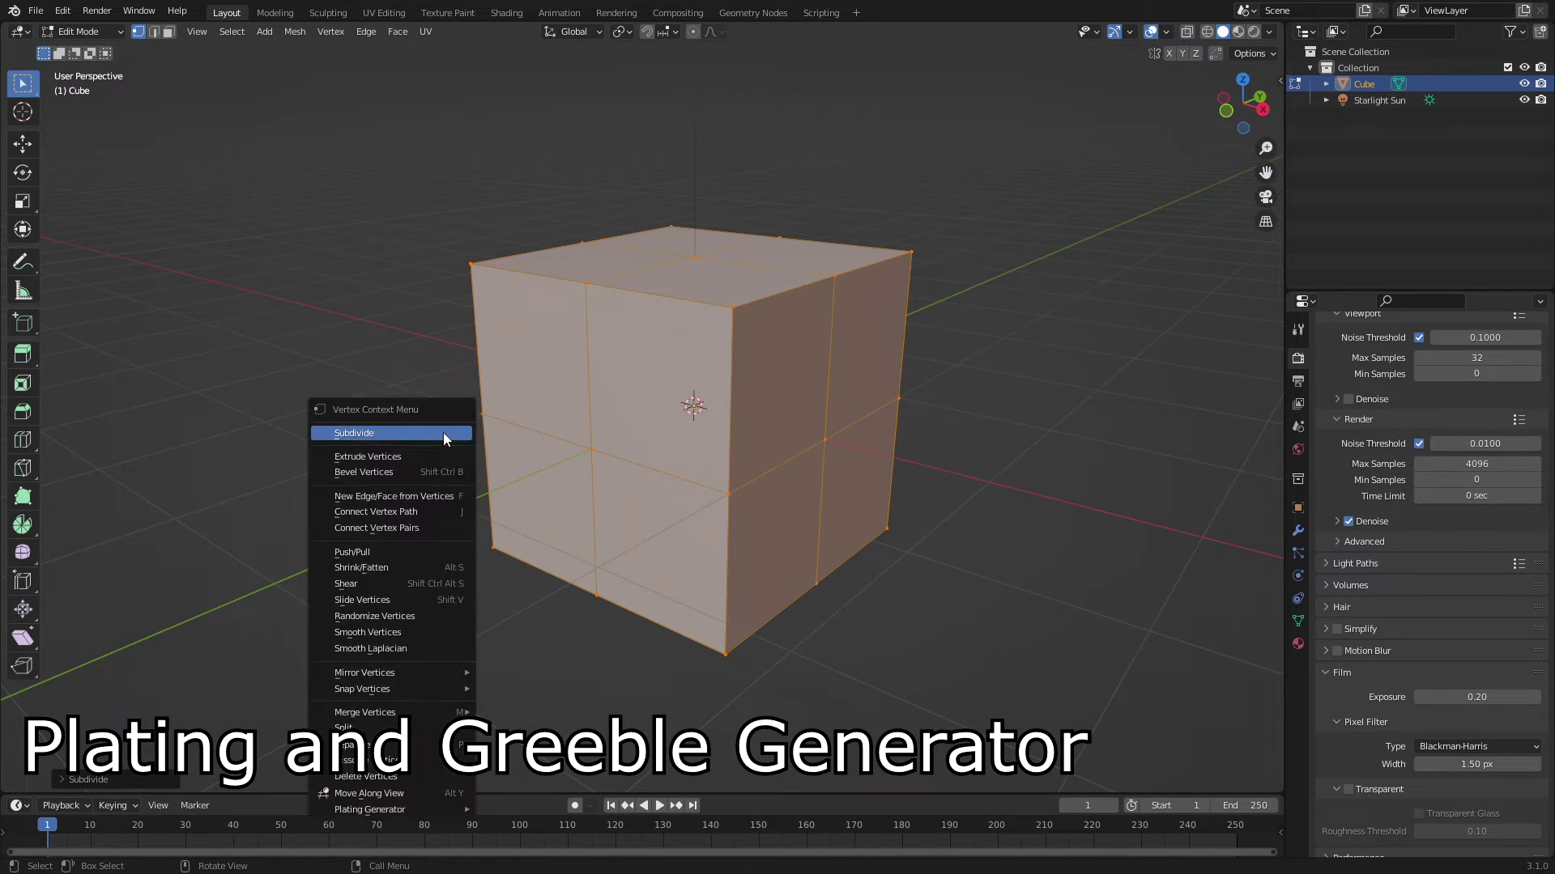
pyautogui.click(444, 433)
pyautogui.press('Tab')
# Run Add Plates on the cube via the F3 search for 'plate'
pyautogui.press('F3')
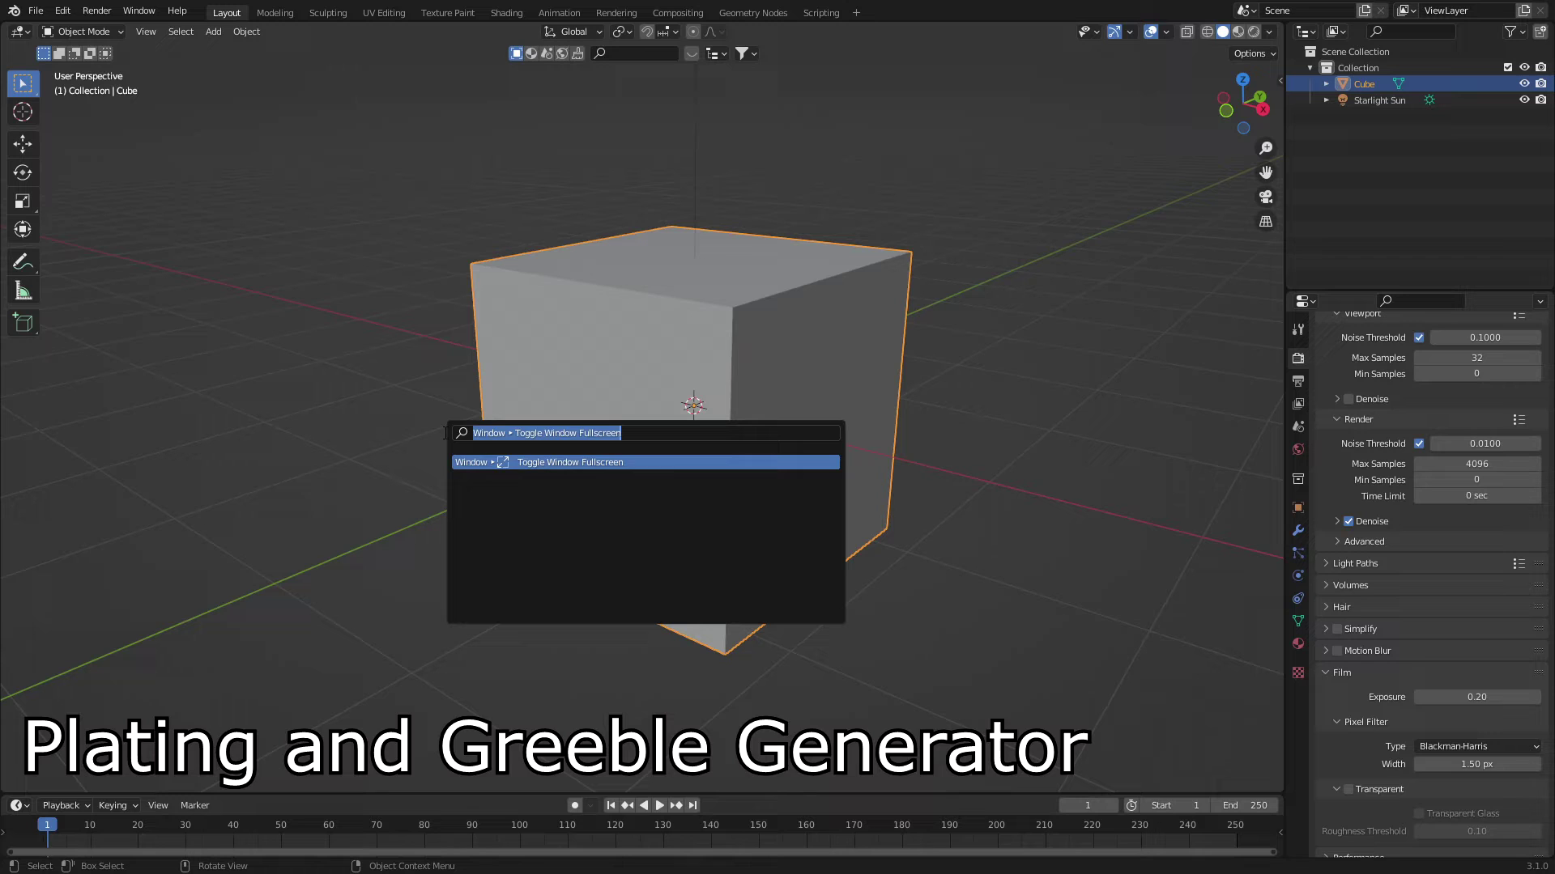
pyautogui.write('plate')
pyautogui.press('Return')
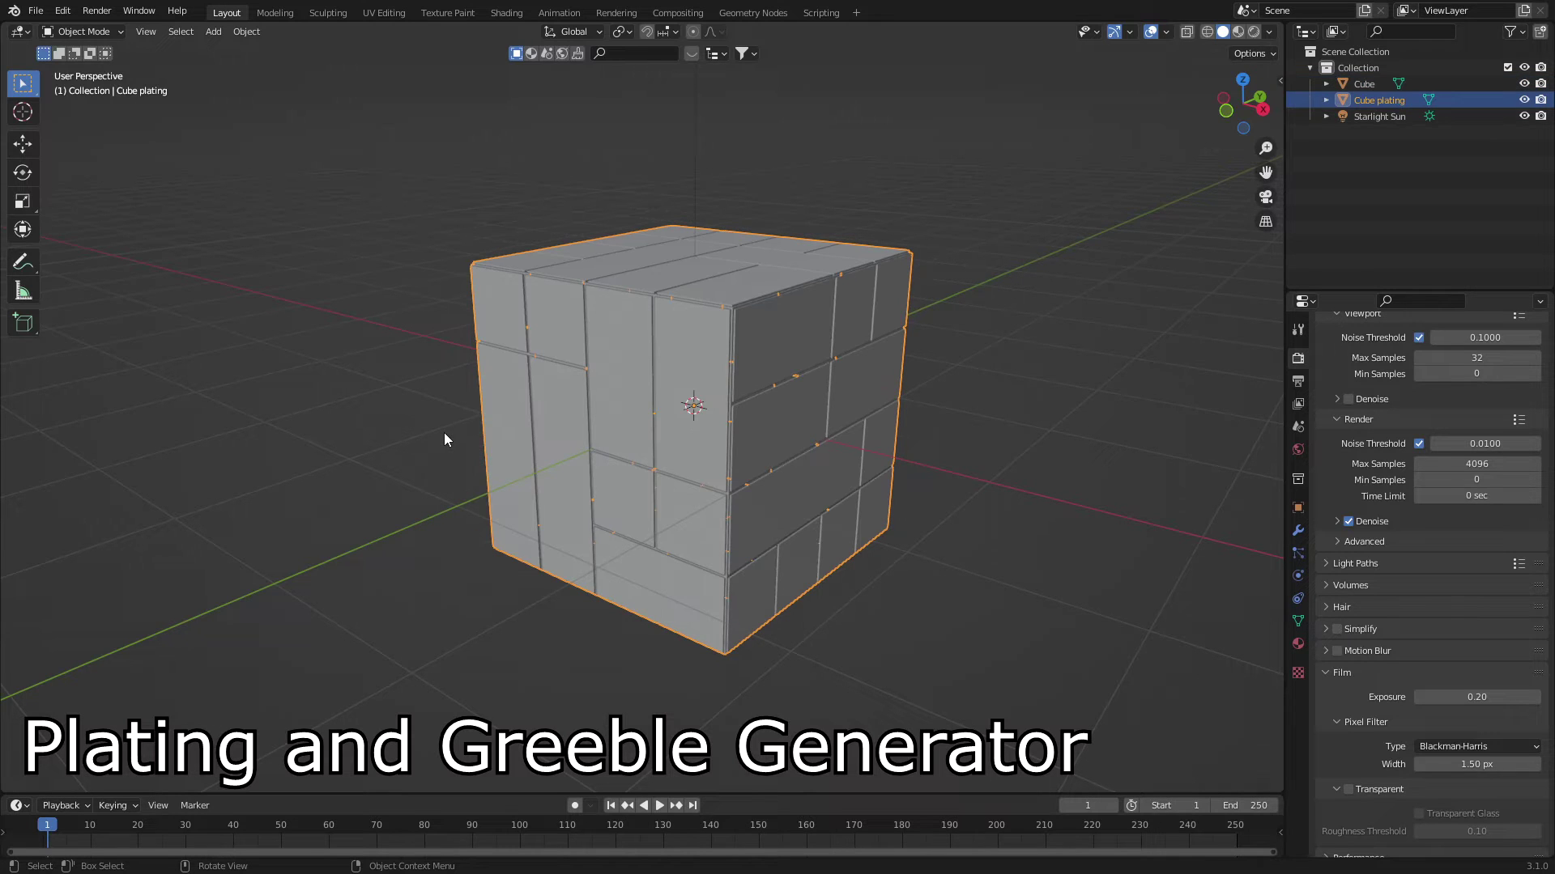
# Show the Plating Generator settings in the sidebar and expand Plating Pattern
pyautogui.press('n')
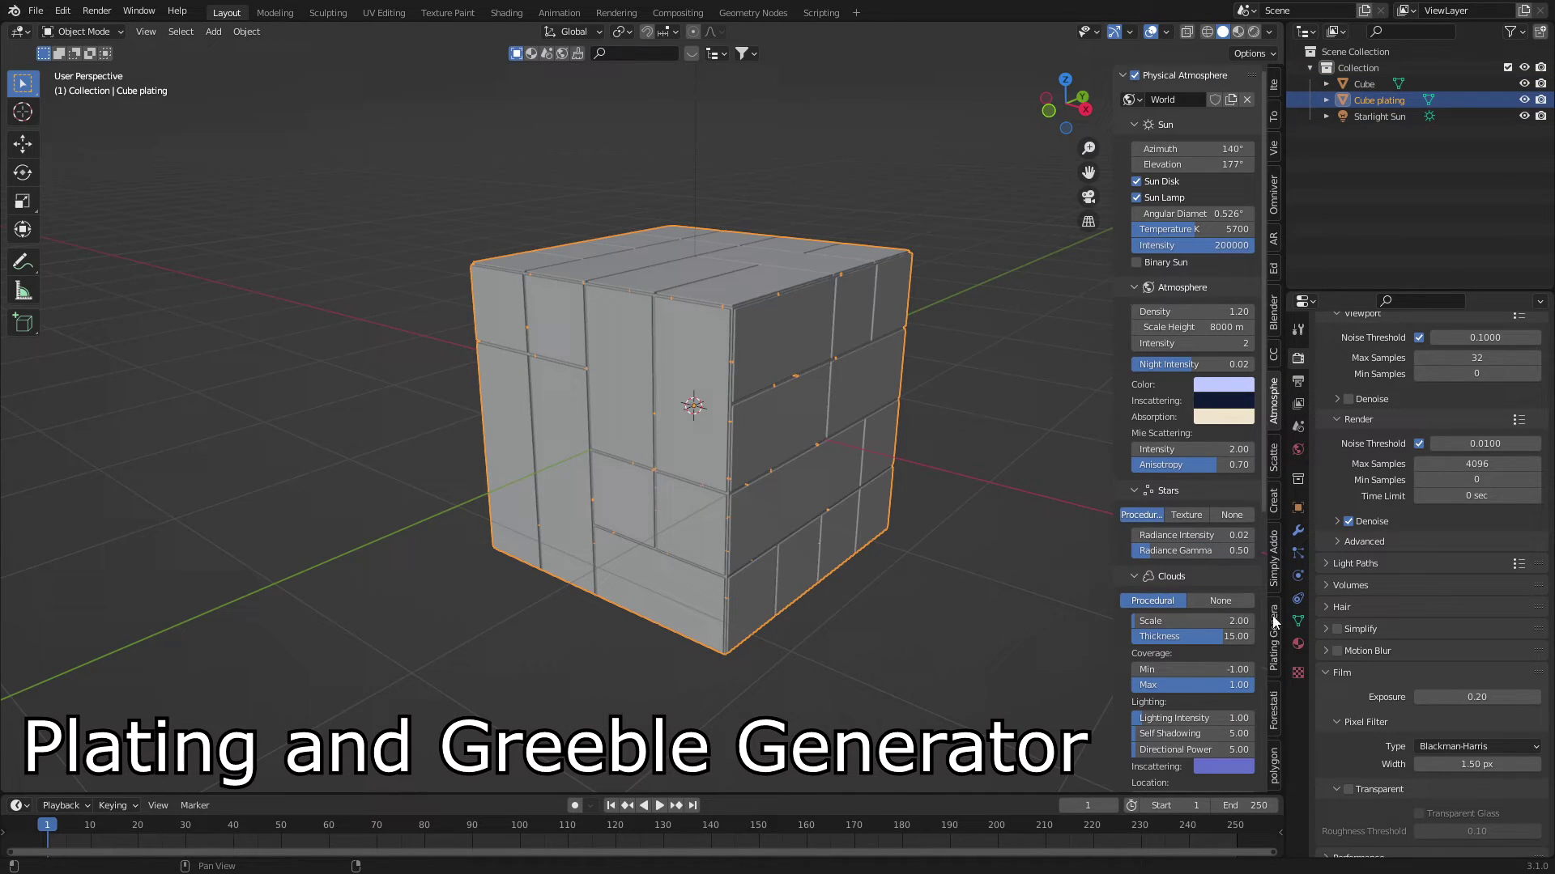
pyautogui.click(1278, 657)
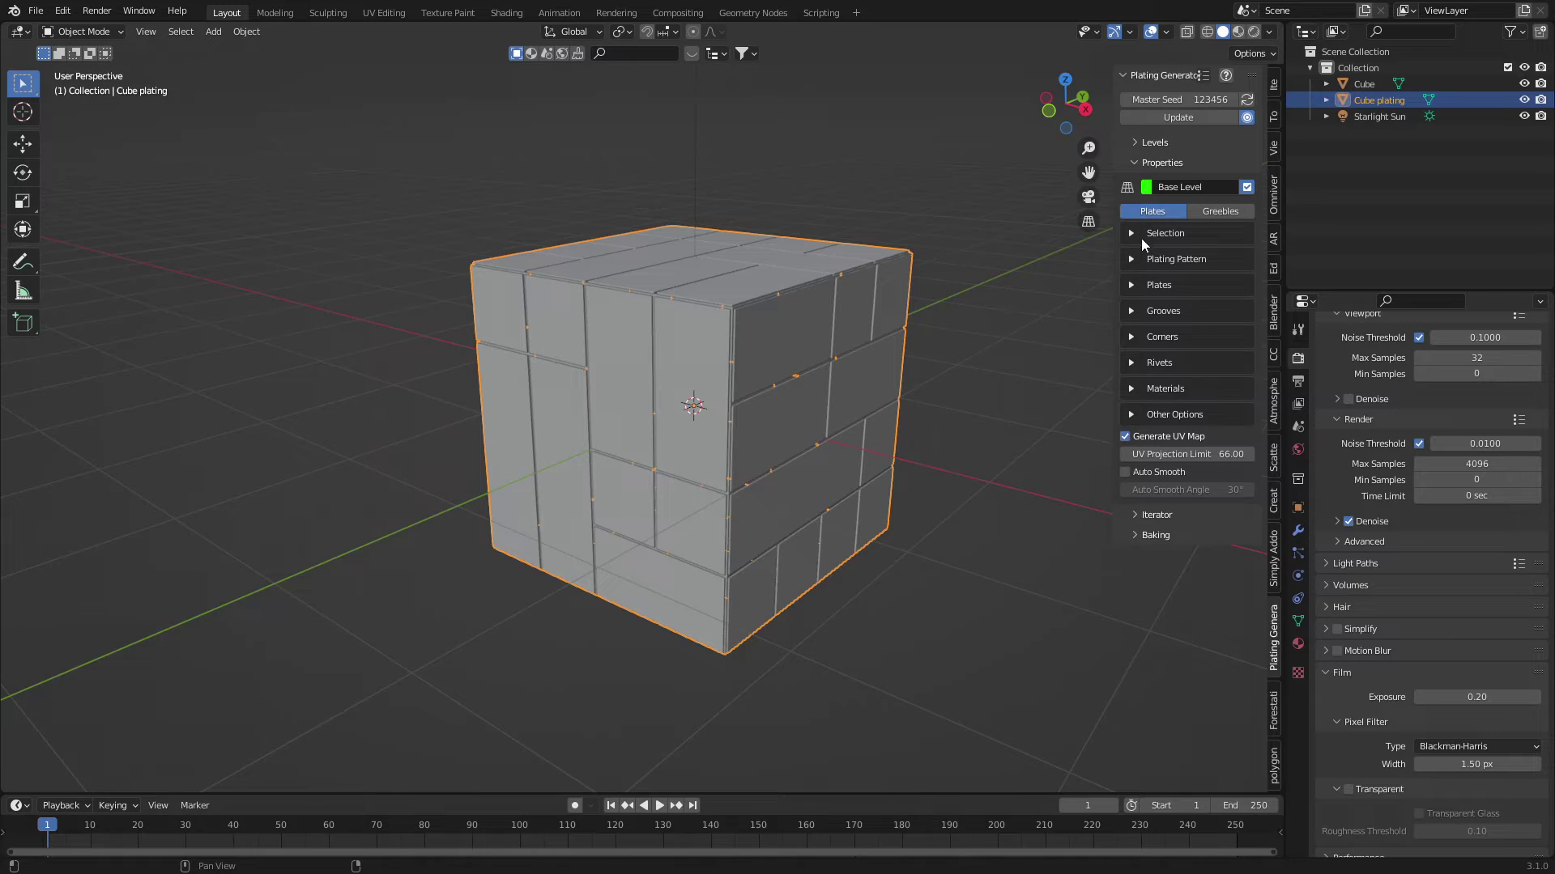
pyautogui.click(1138, 235)
pyautogui.click(1134, 233)
pyautogui.click(1132, 259)
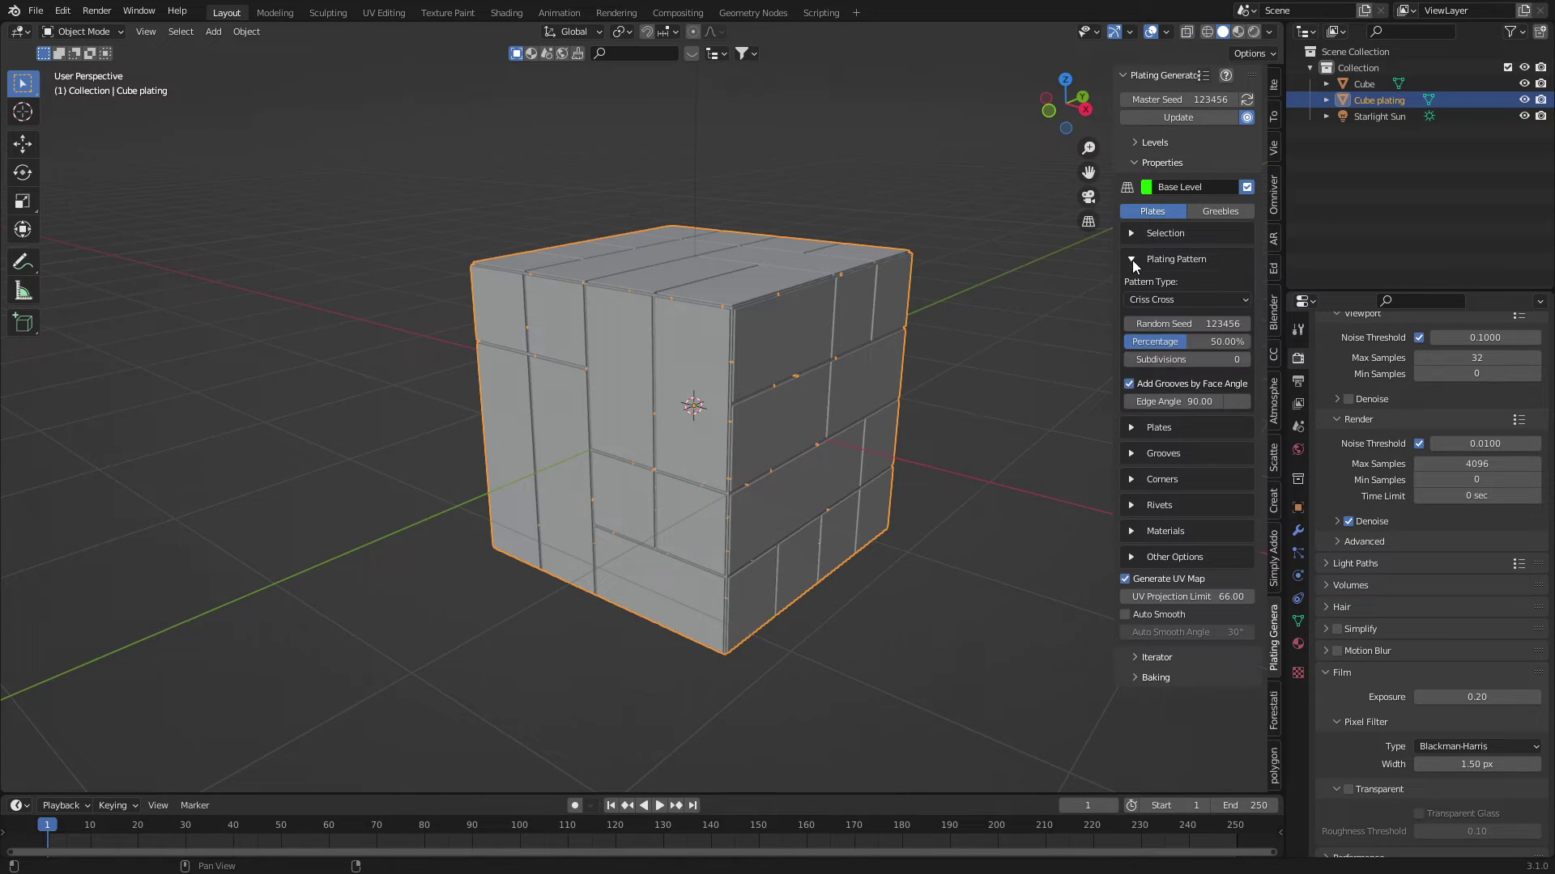
# Set the plating pattern to Triangular with 1 subdivision and 10% percentage
pyautogui.click(1144, 304)
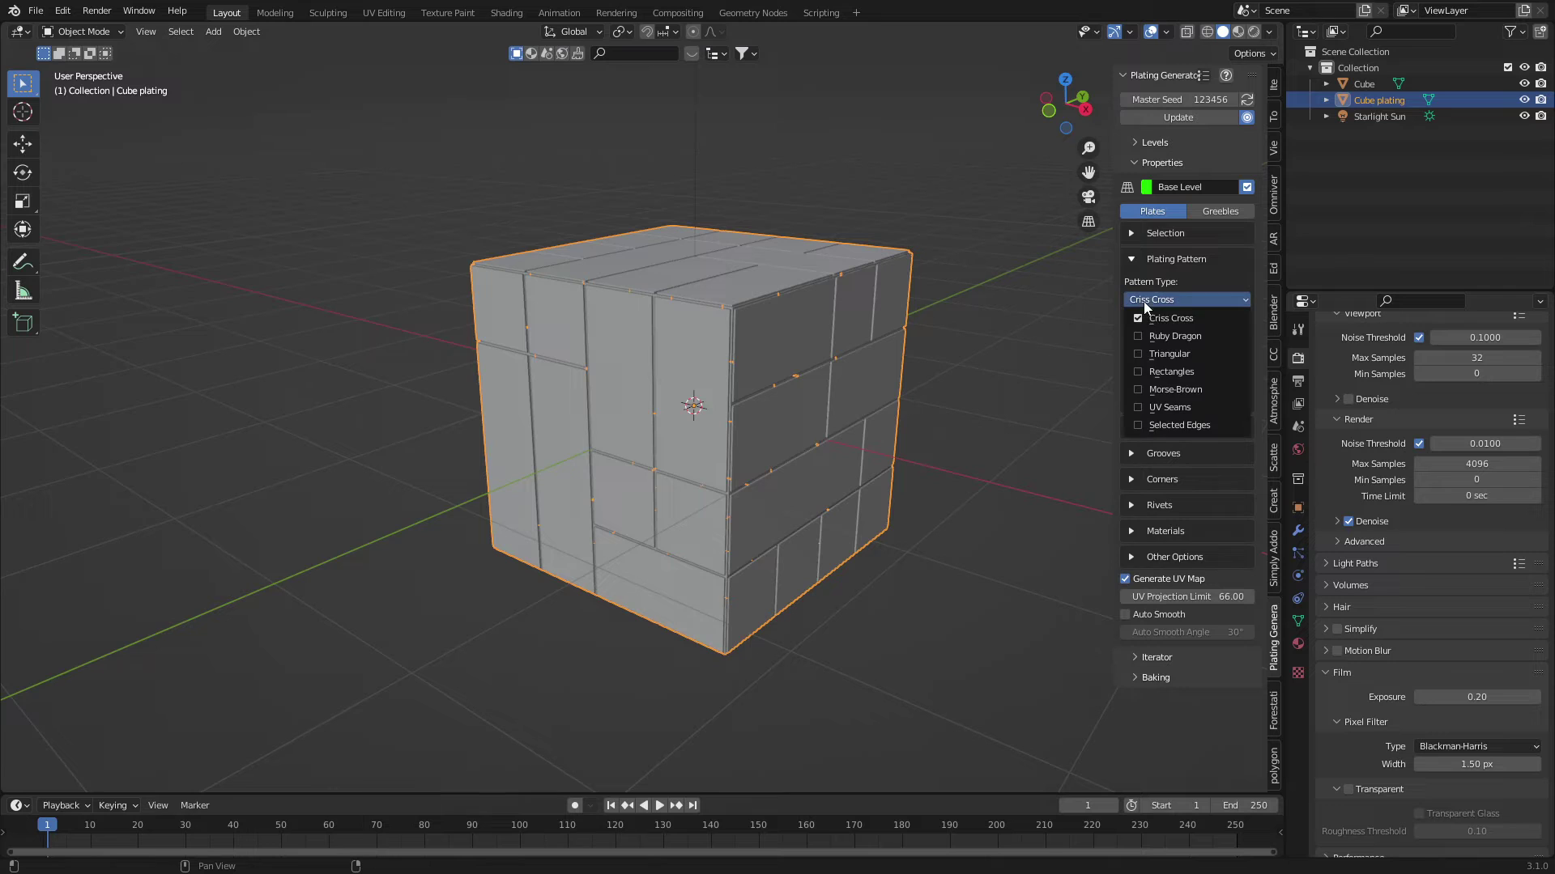
pyautogui.click(1140, 355)
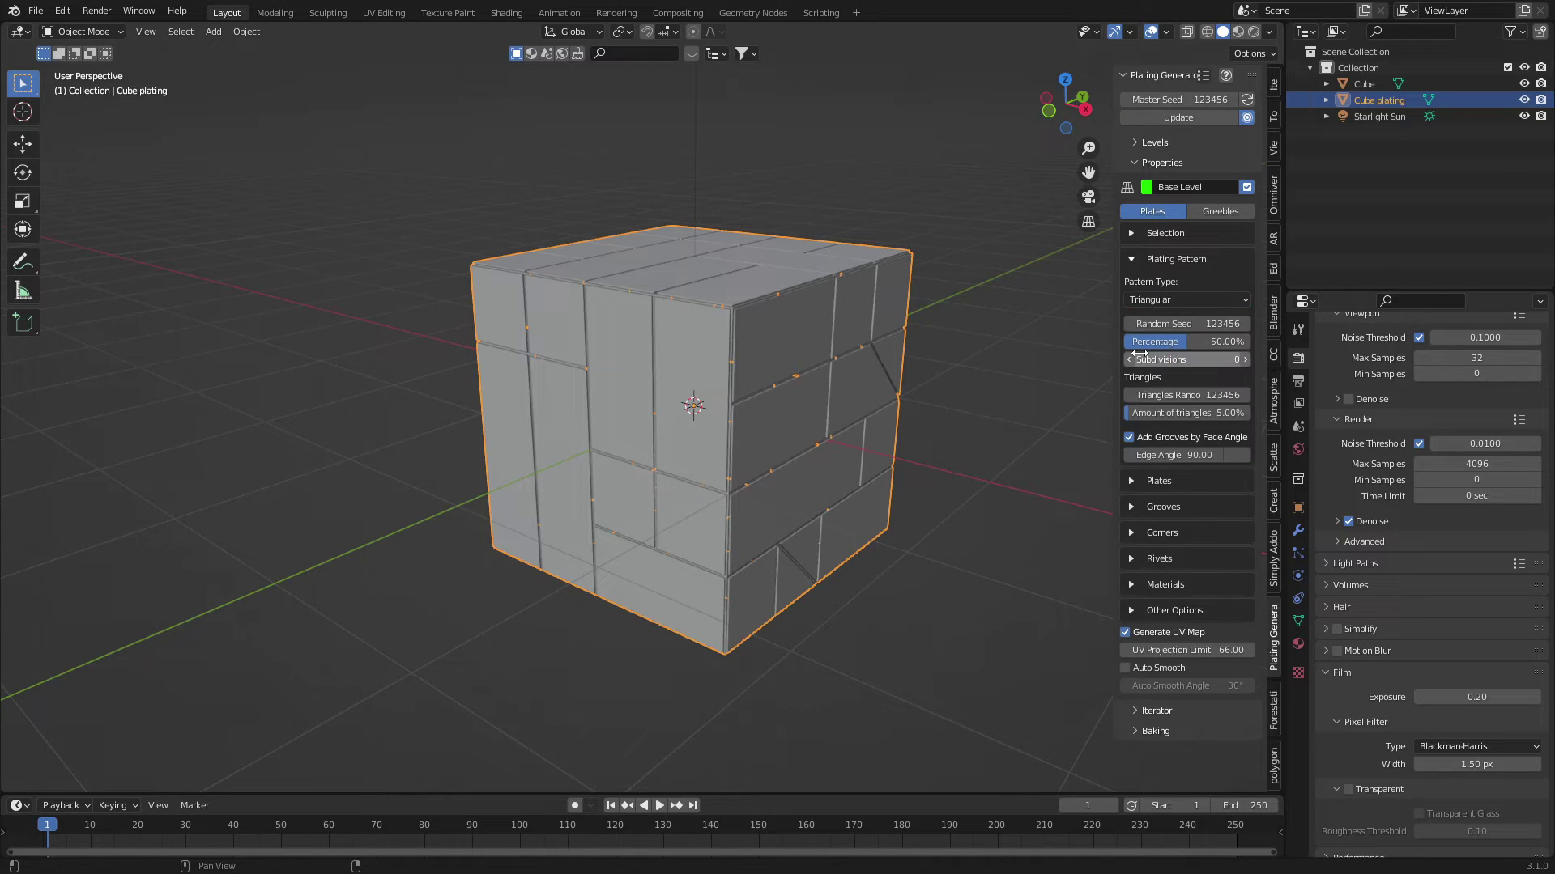
pyautogui.click(1247, 358)
pyautogui.click(1190, 341)
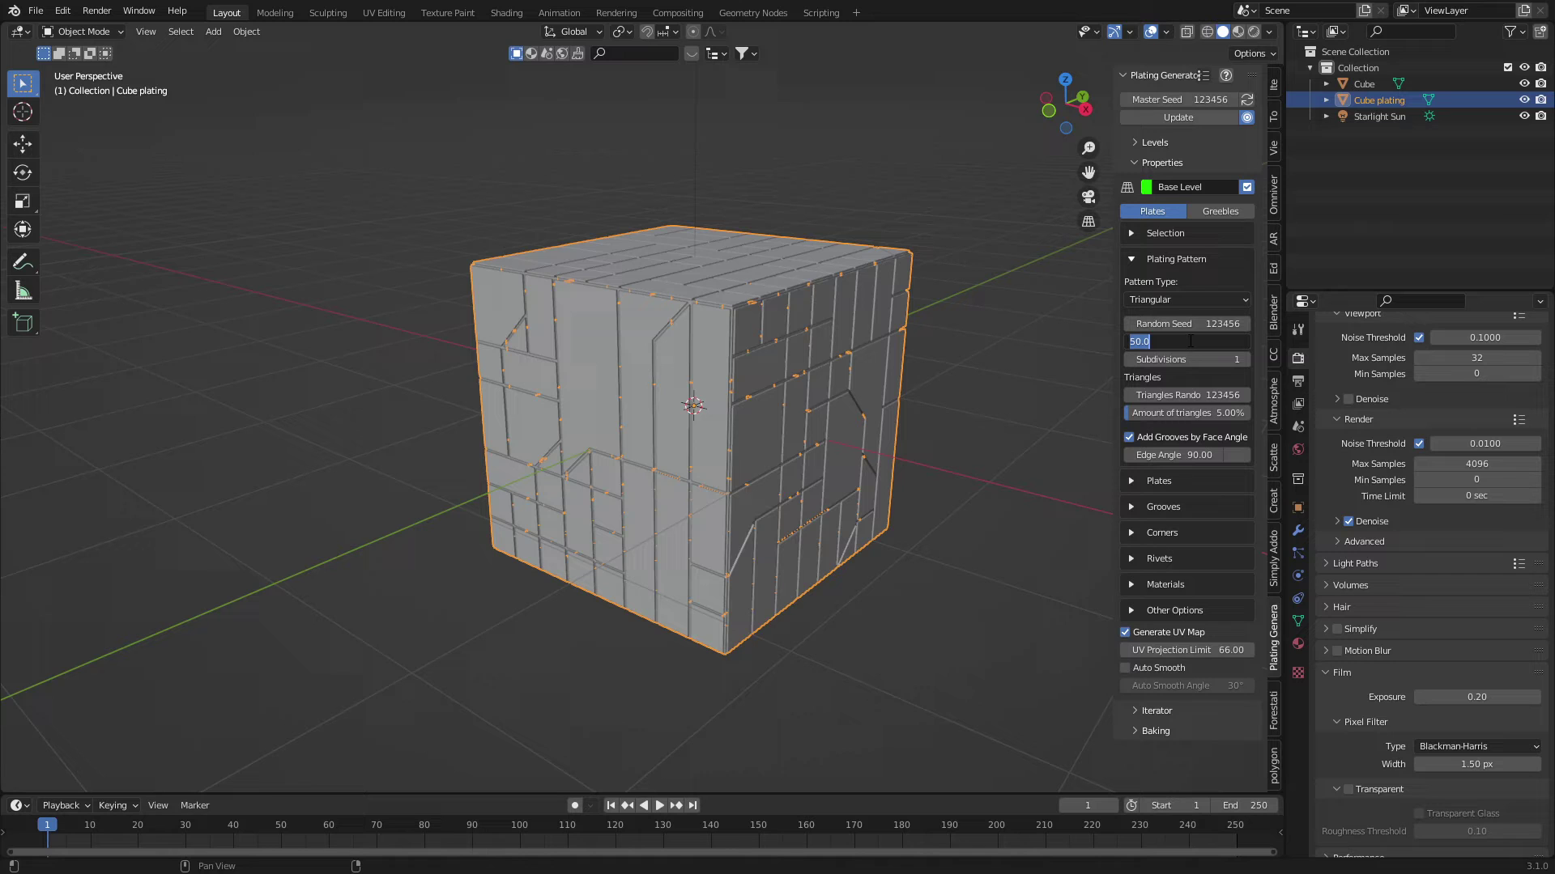
pyautogui.write('10')
pyautogui.press('Return')
pyautogui.moveTo(1032, 528); pyautogui.dragTo(831, 549, button='middle')
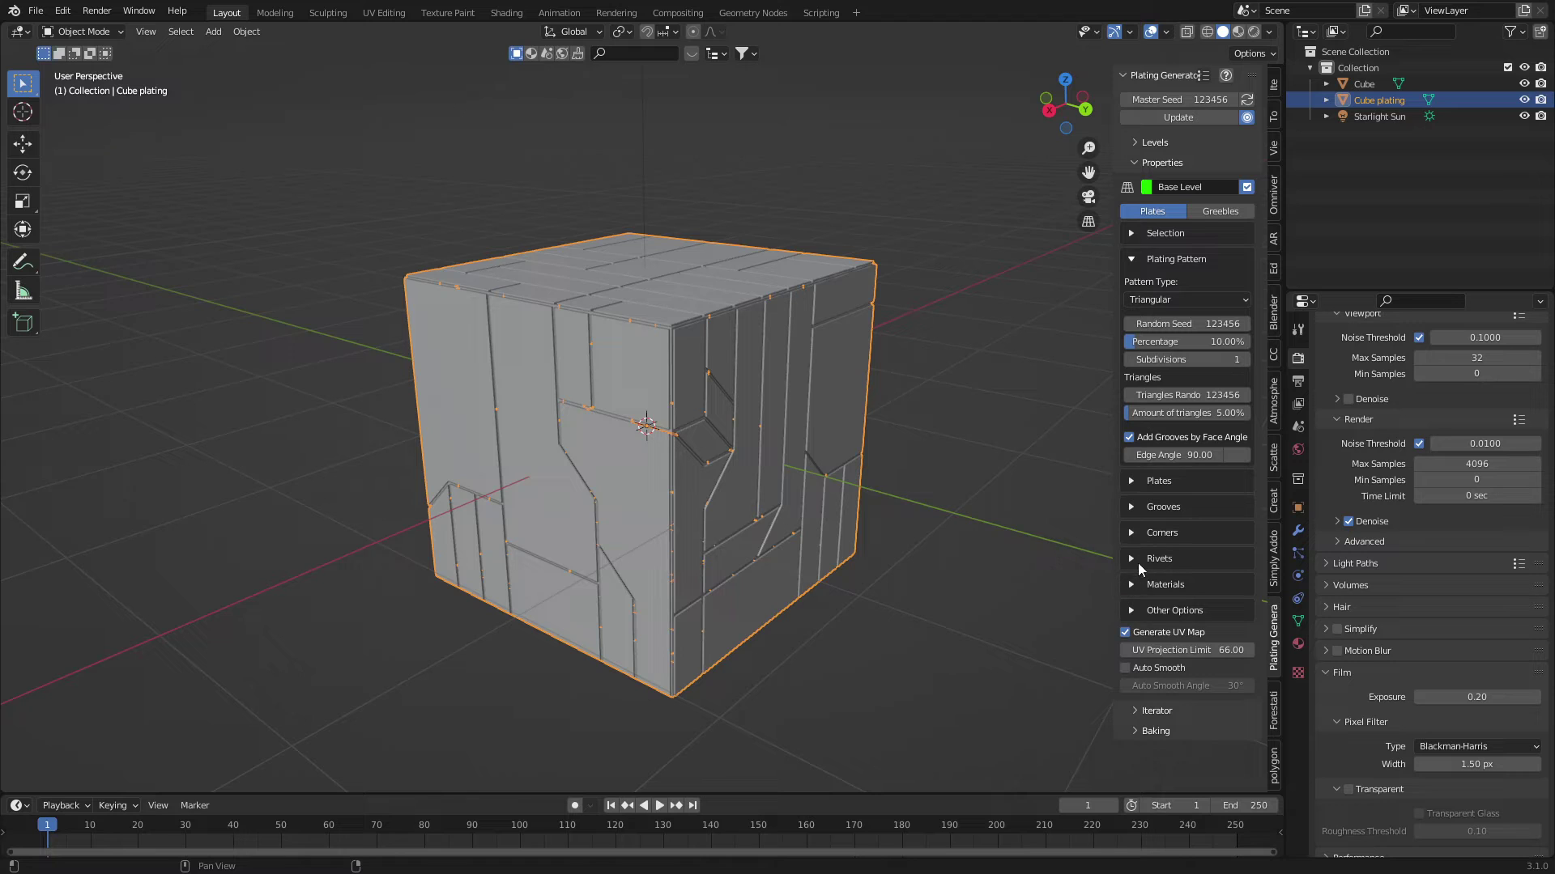
# Vary the plate heights up to 0.040 with a new height random seed
pyautogui.click(1132, 482)
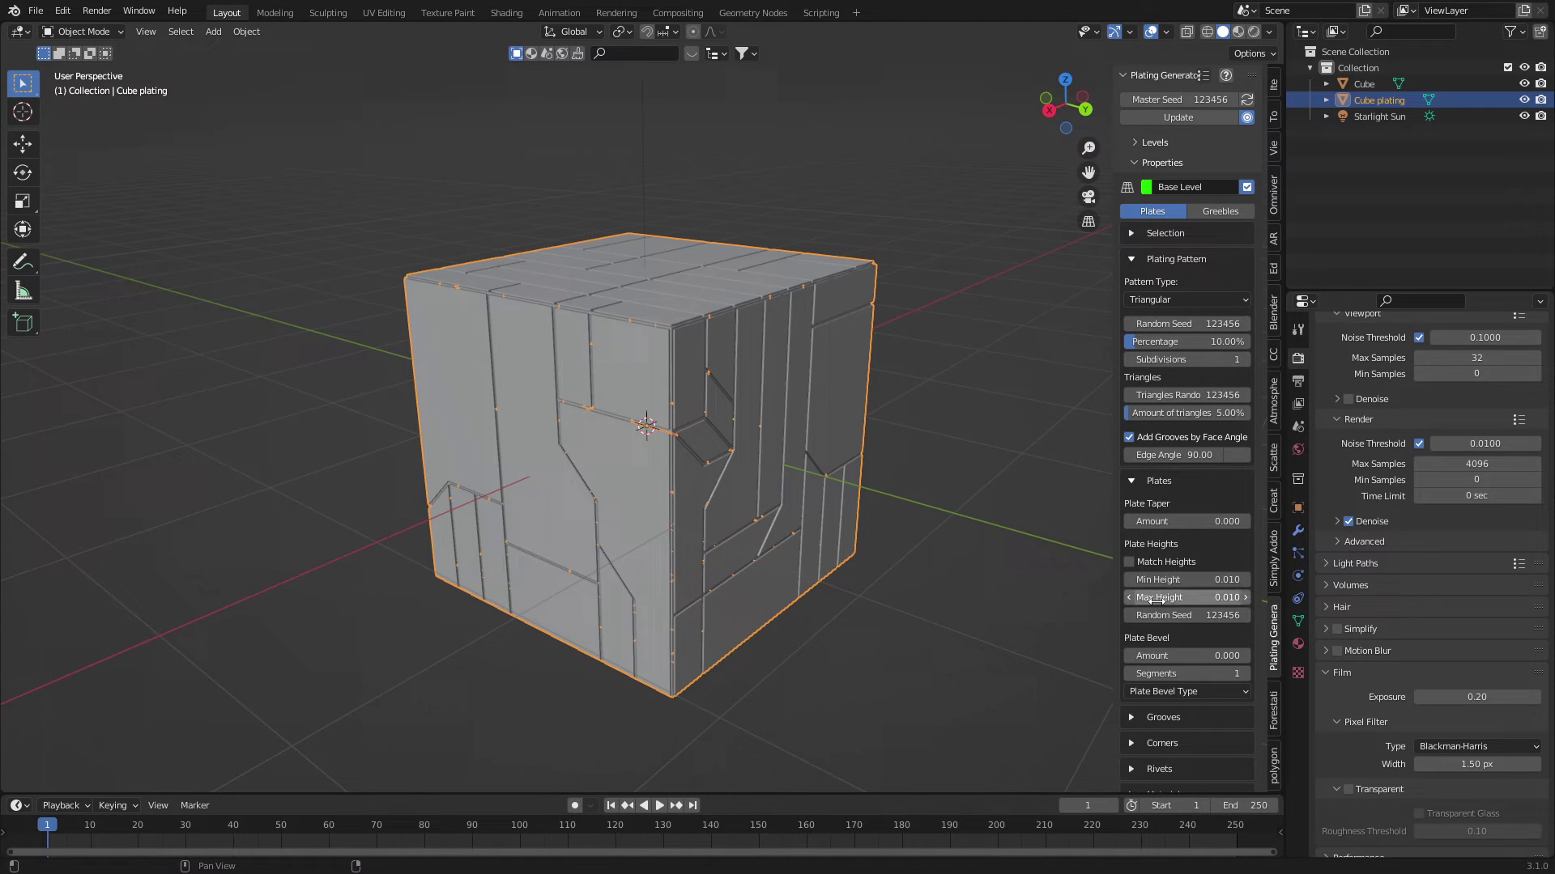
pyautogui.keyDown('ctrl'); pyautogui.scroll(3, 1247, 599); pyautogui.keyUp('ctrl')
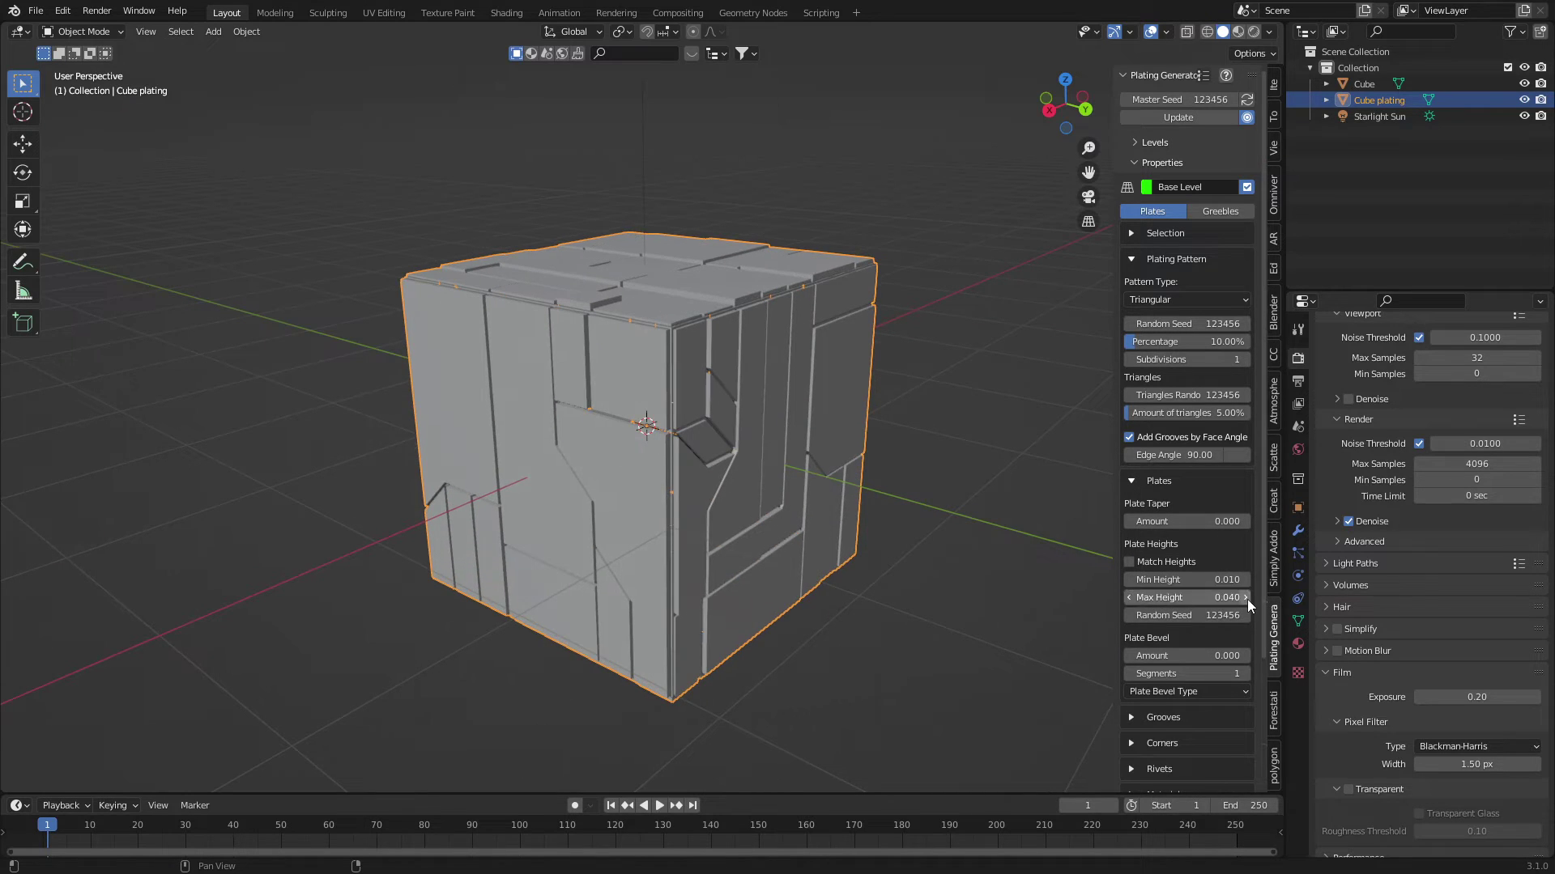
pyautogui.moveTo(938, 553); pyautogui.dragTo(793, 555, button='middle')
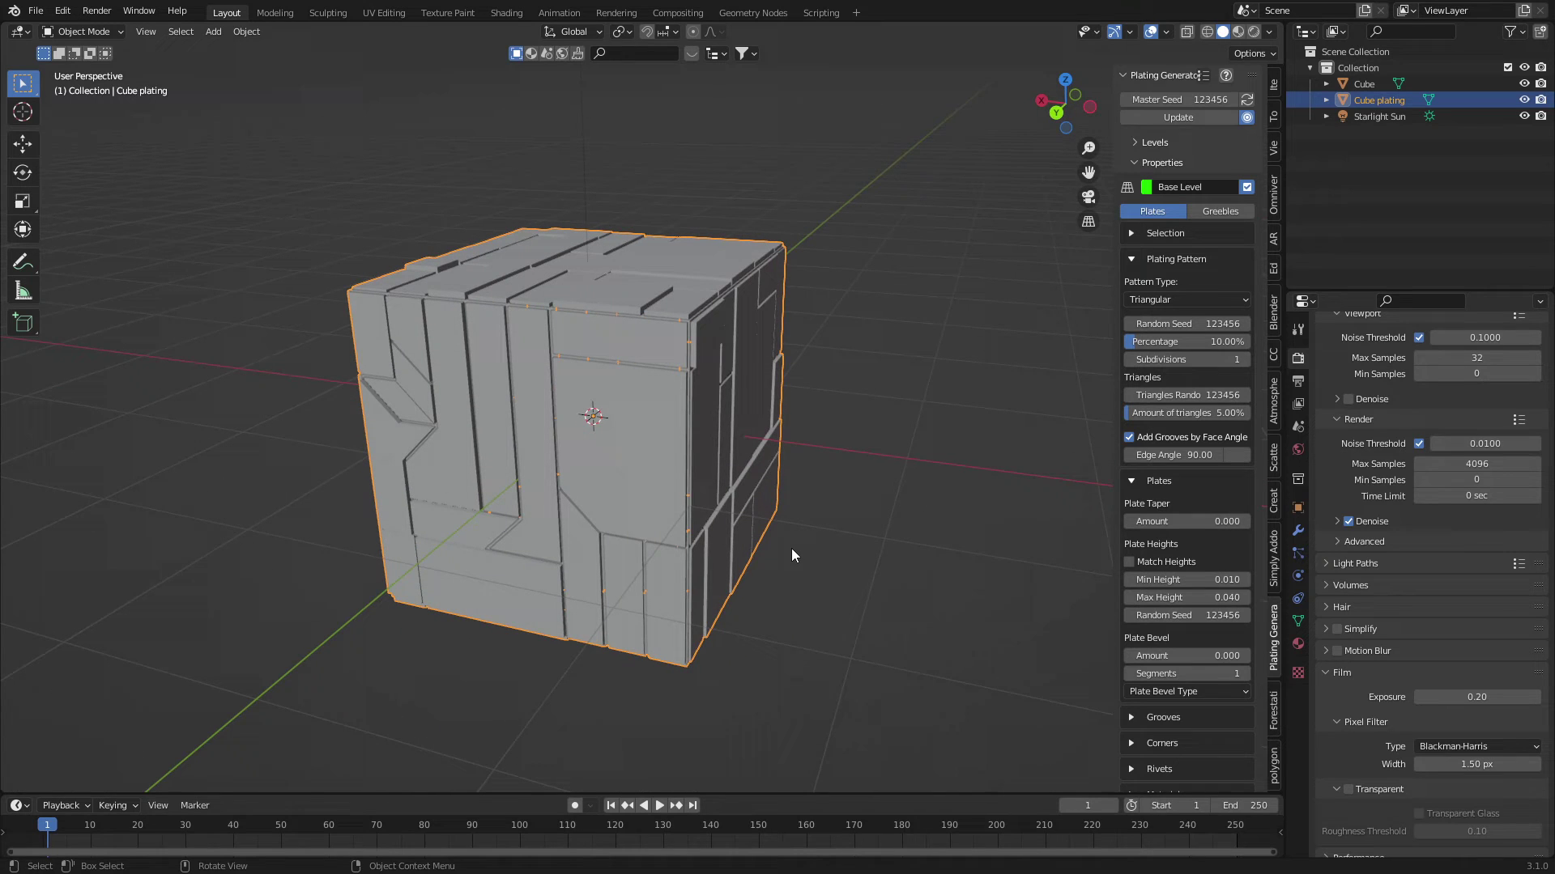
pyautogui.moveTo(1182, 617); pyautogui.dragTo(1246, 617)
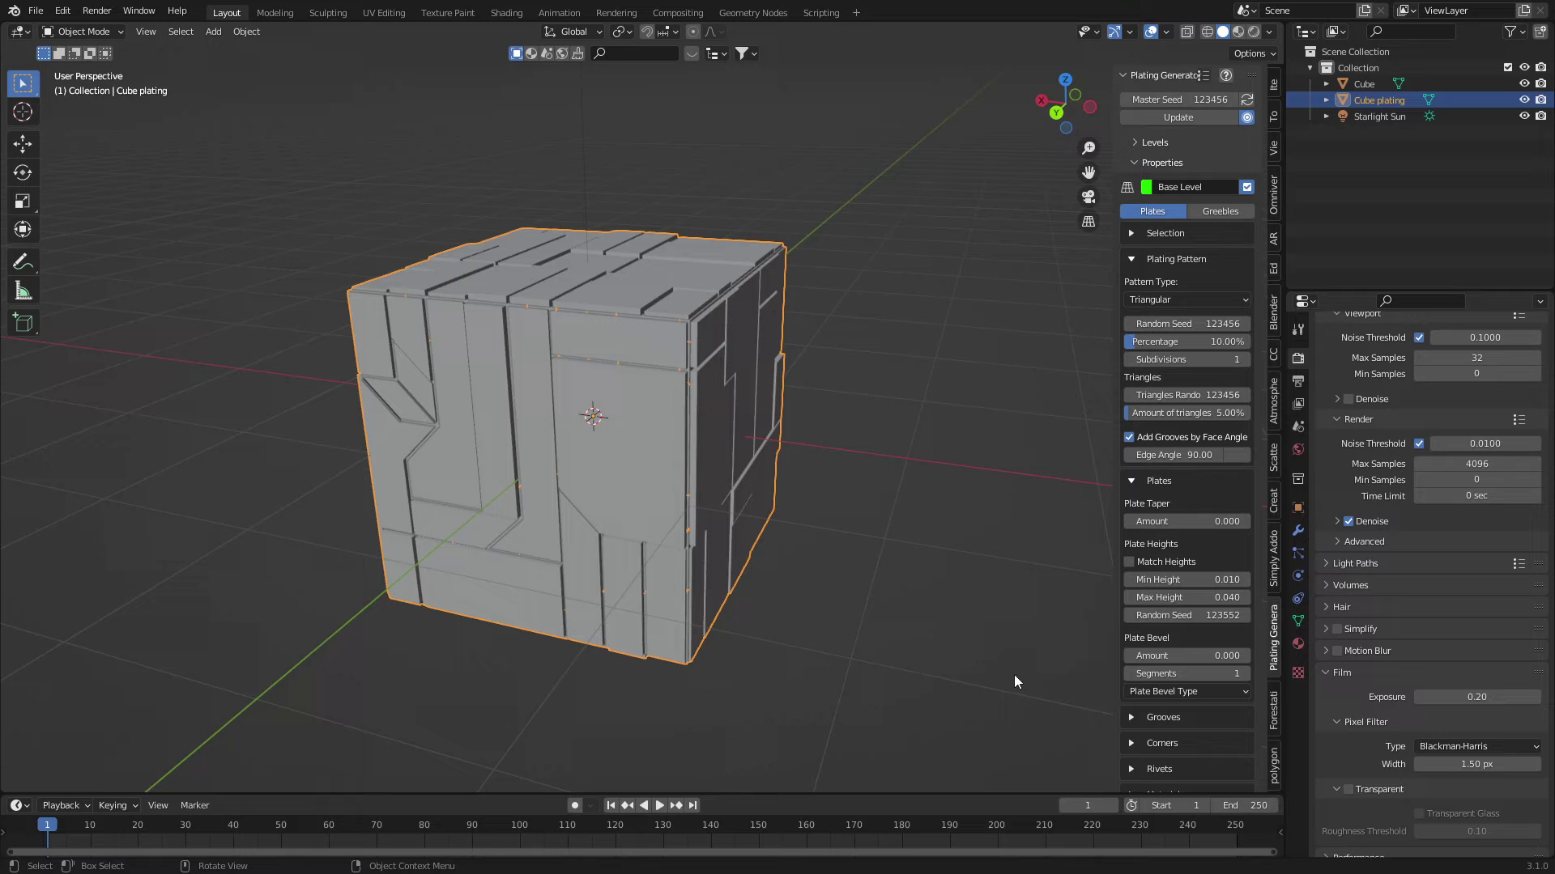
# Enable Use Rivets so rivets dot the plating
pyautogui.click(1133, 772)
pyautogui.scroll(-5, 1173, 732)
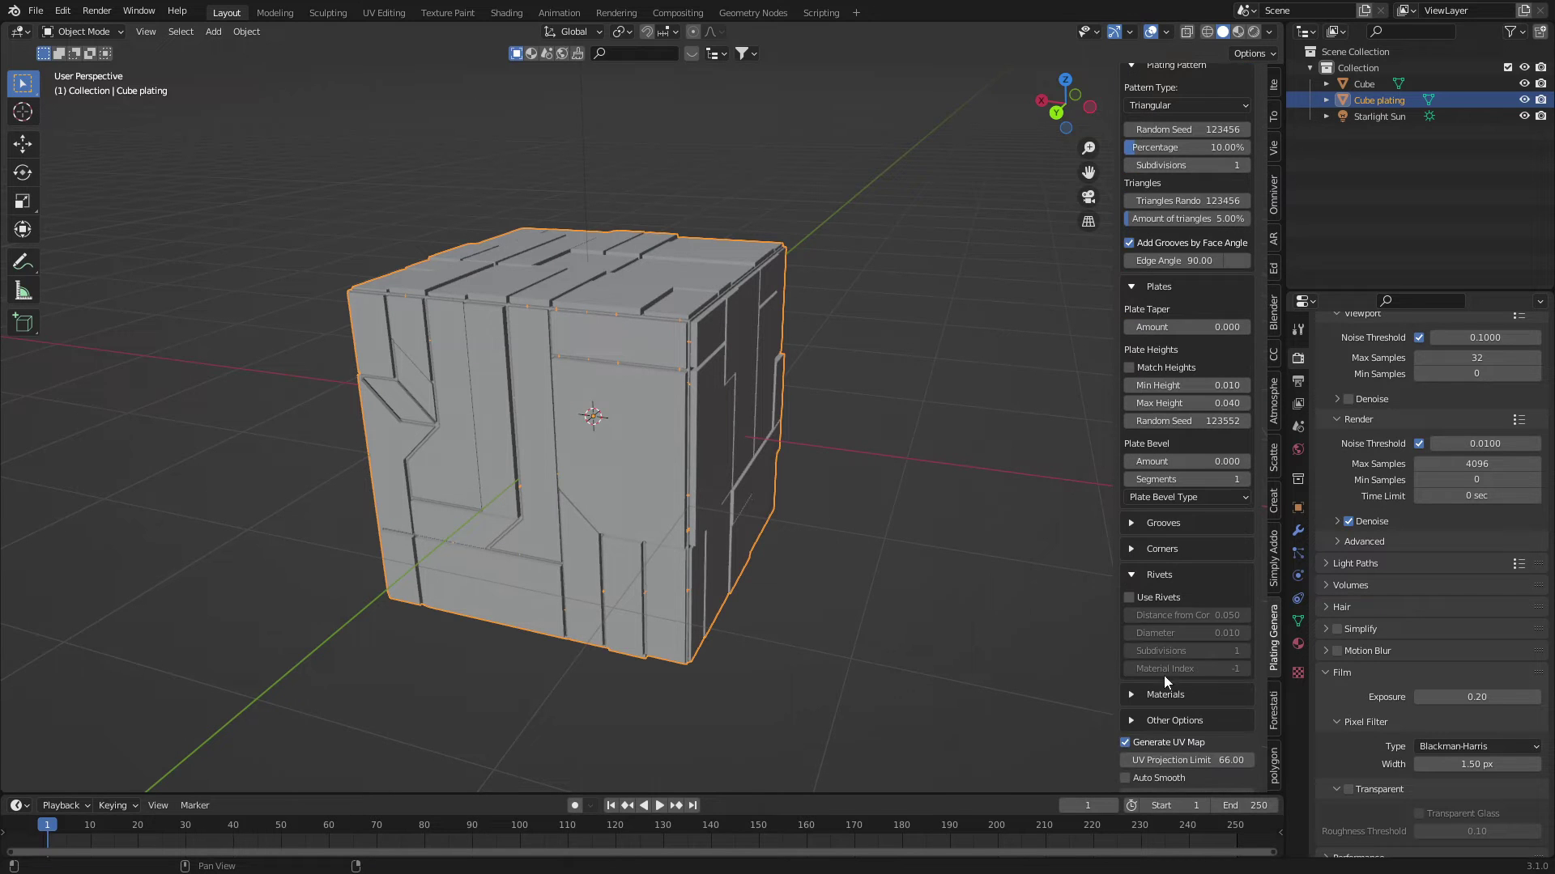
pyautogui.click(1129, 598)
pyautogui.moveTo(931, 636); pyautogui.dragTo(415, 585, button='middle')
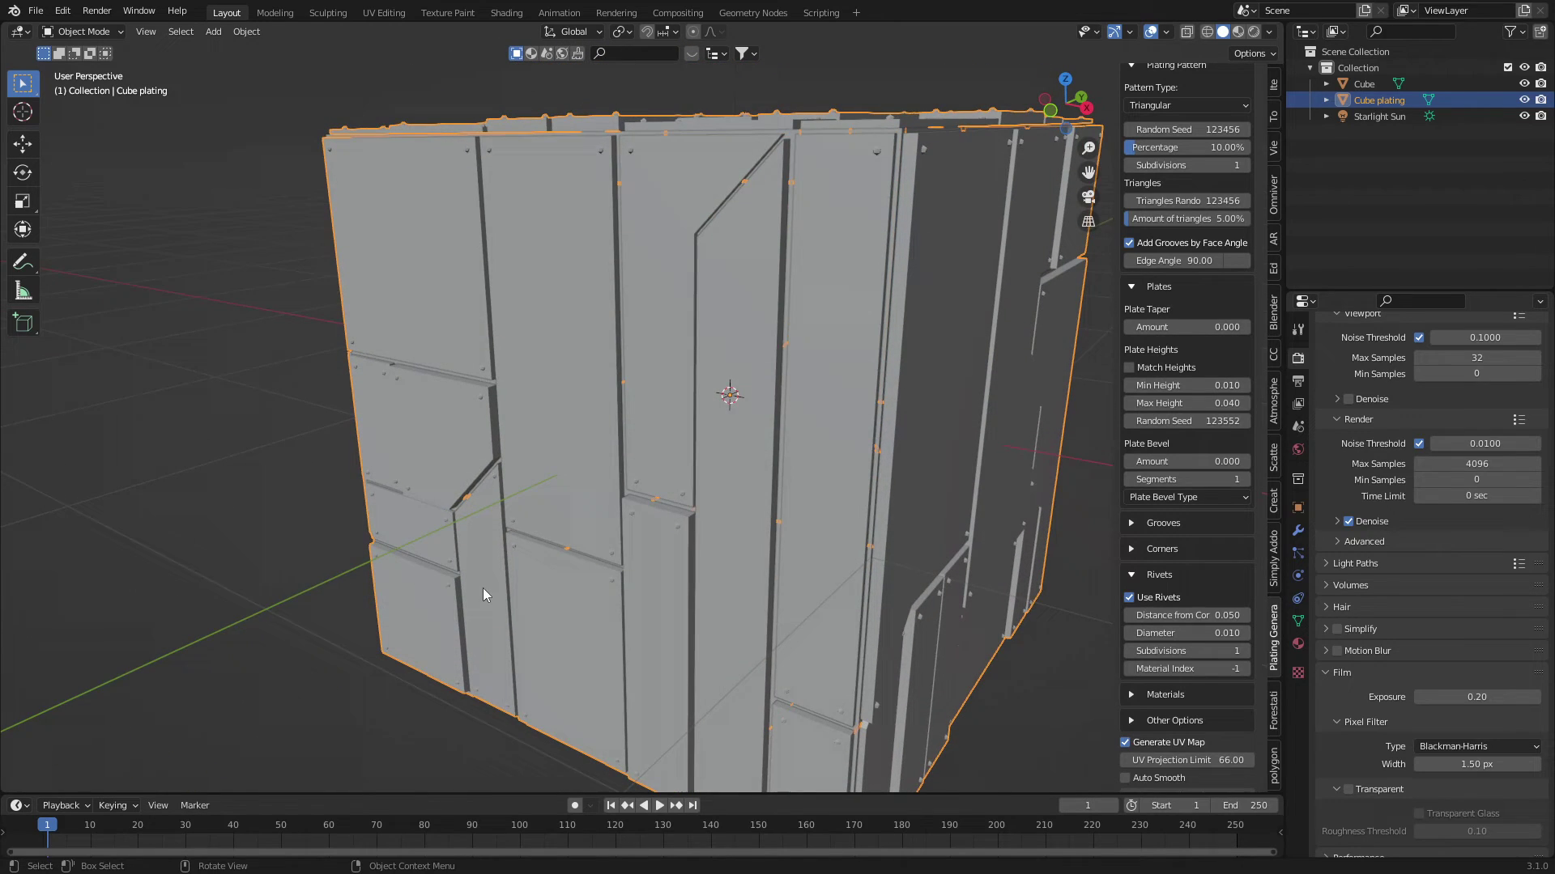
pyautogui.scroll(-3, 481, 599)
pyautogui.scroll(-2, 486, 615)
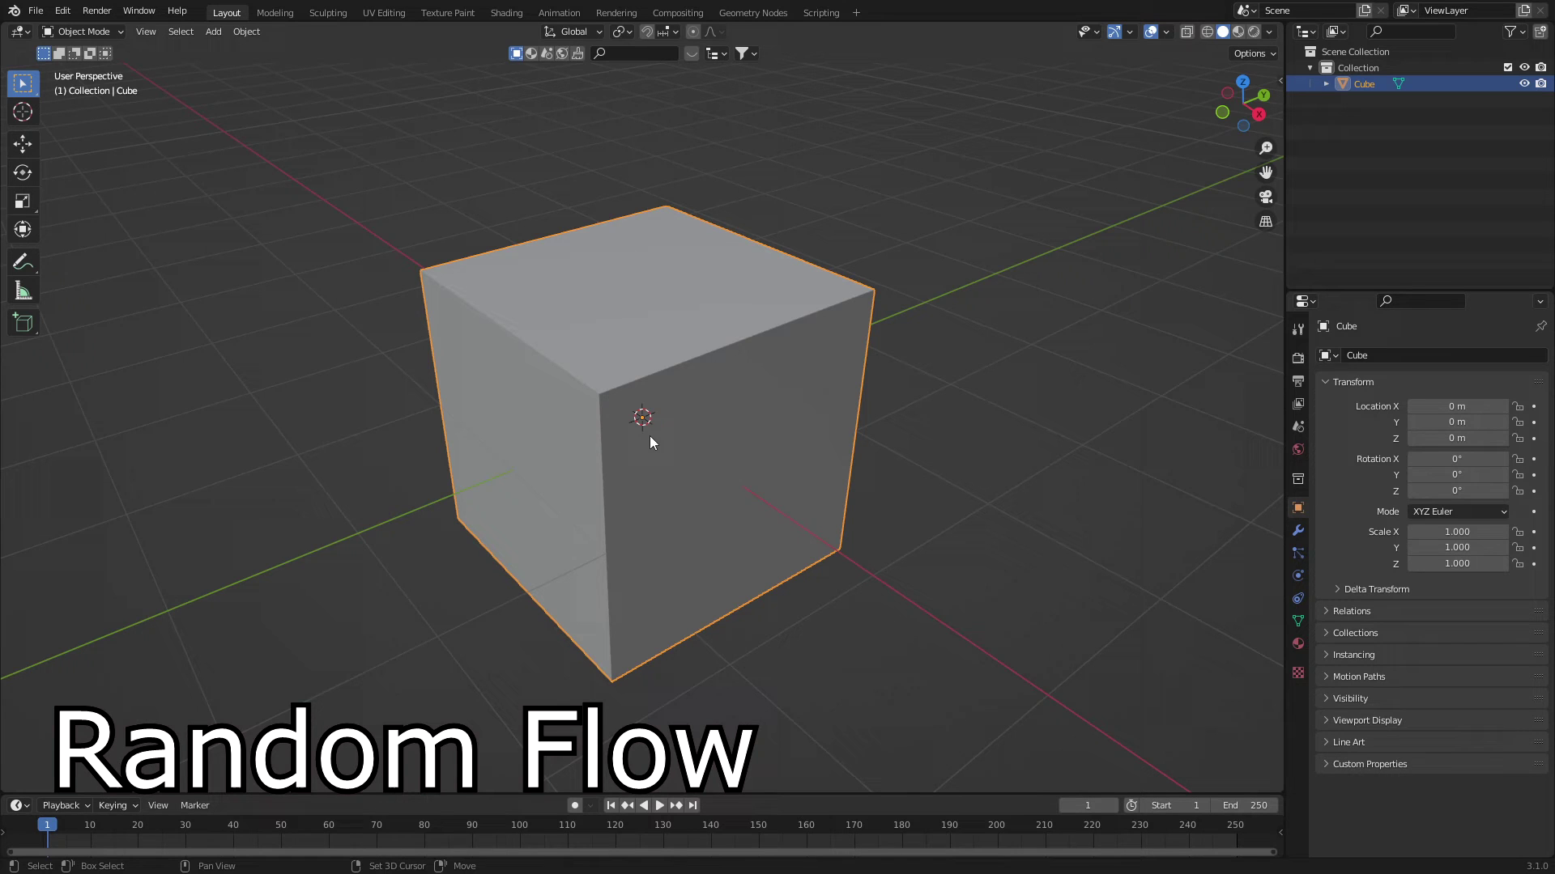
# Carve the cube with Random Flow's Random Panels and adjust the panel size
pyautogui.press('q')
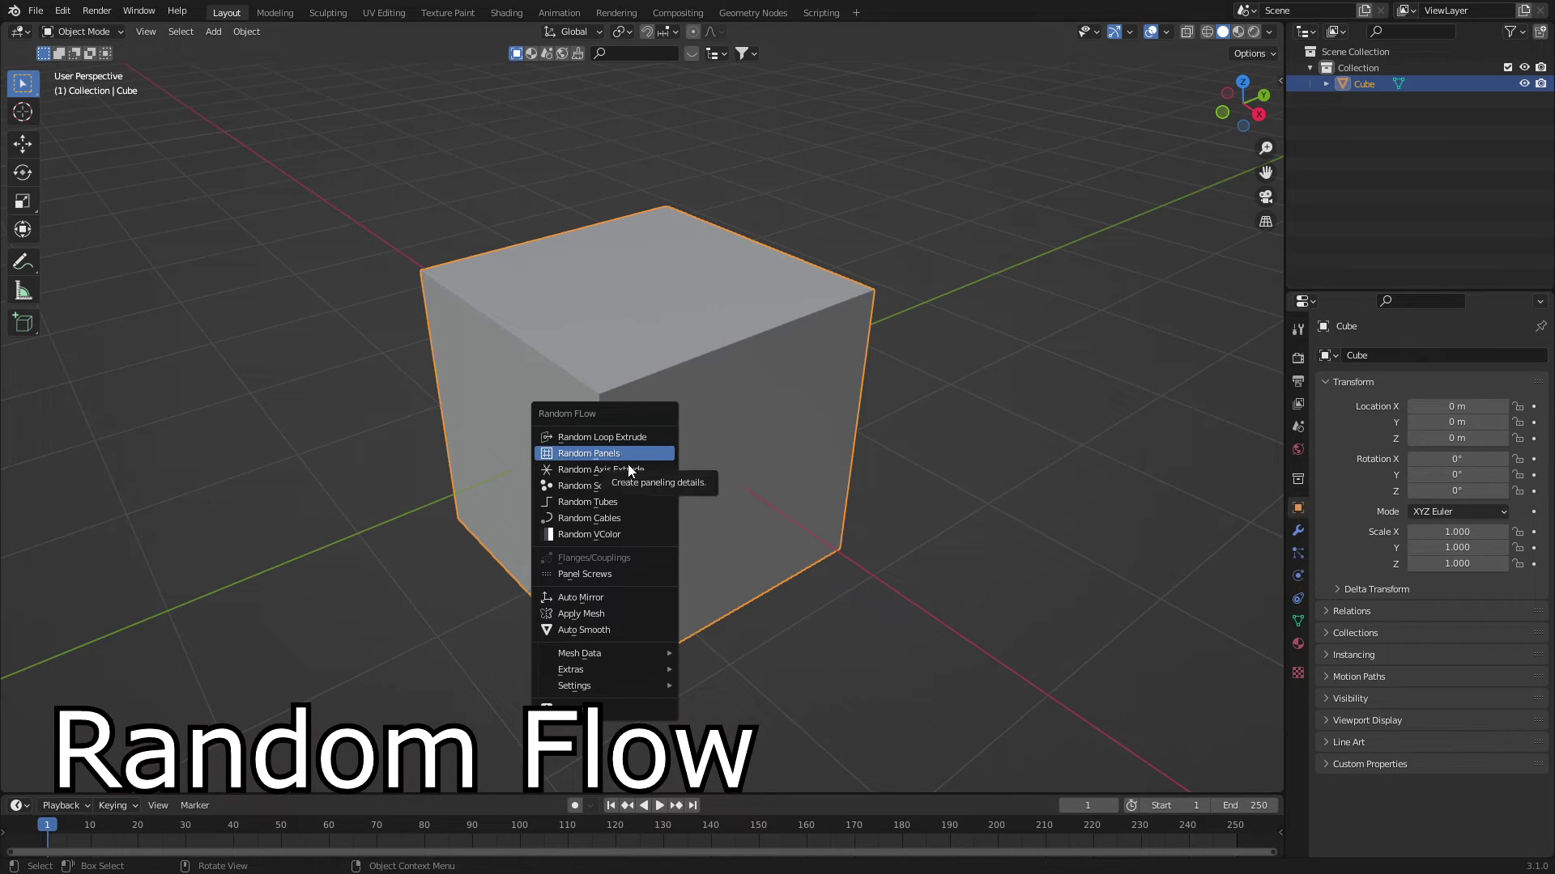
pyautogui.click(628, 454)
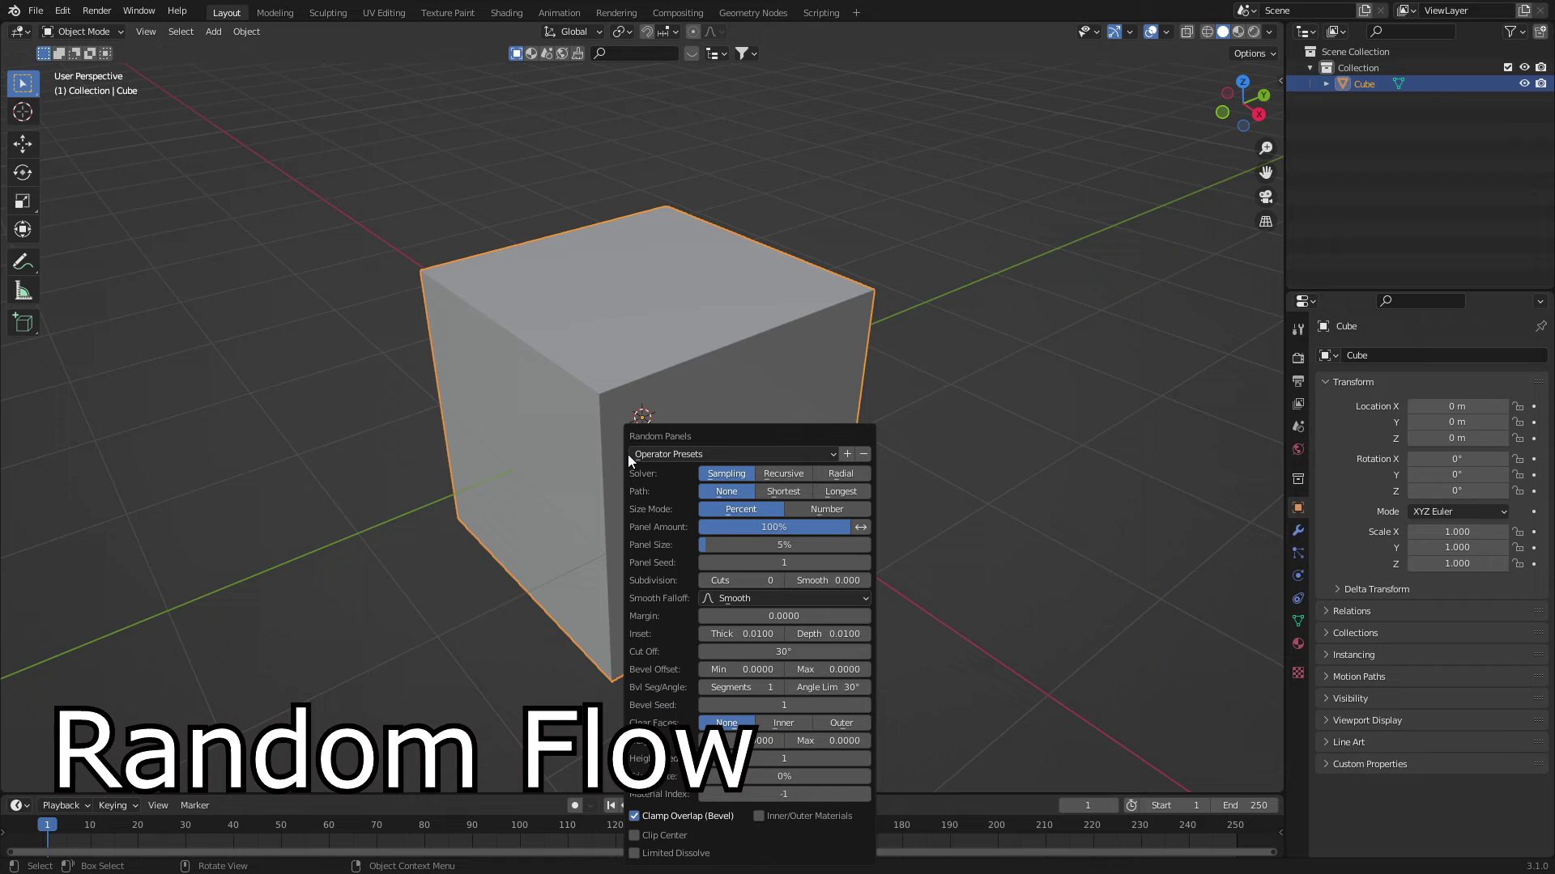
pyautogui.click(801, 545)
pyautogui.write('5.0')
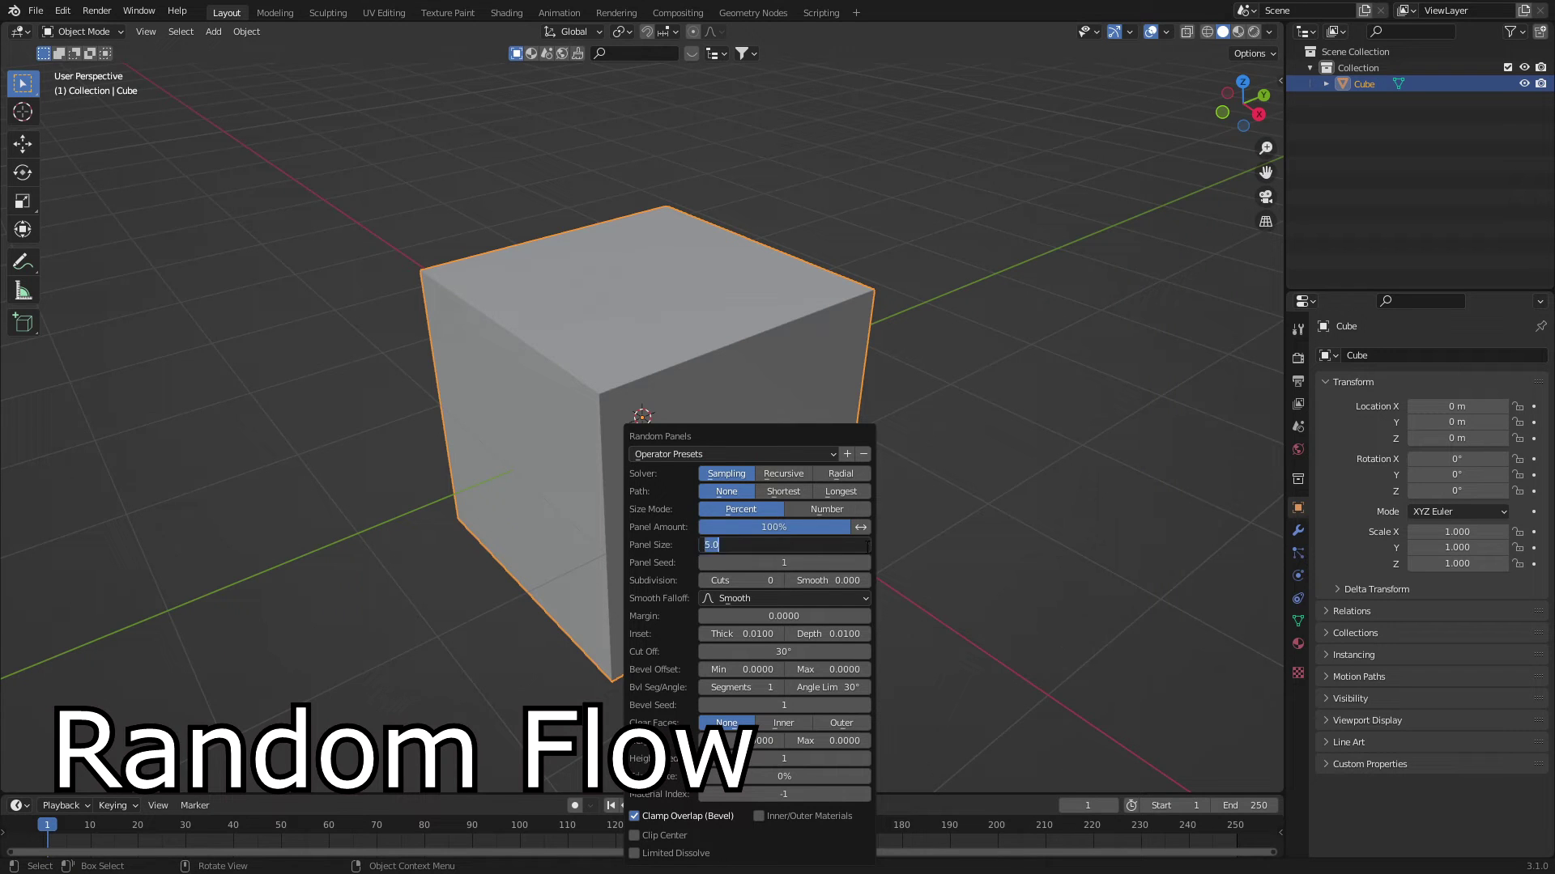
pyautogui.hotkey('ctrl', 'a')
pyautogui.press('Return')
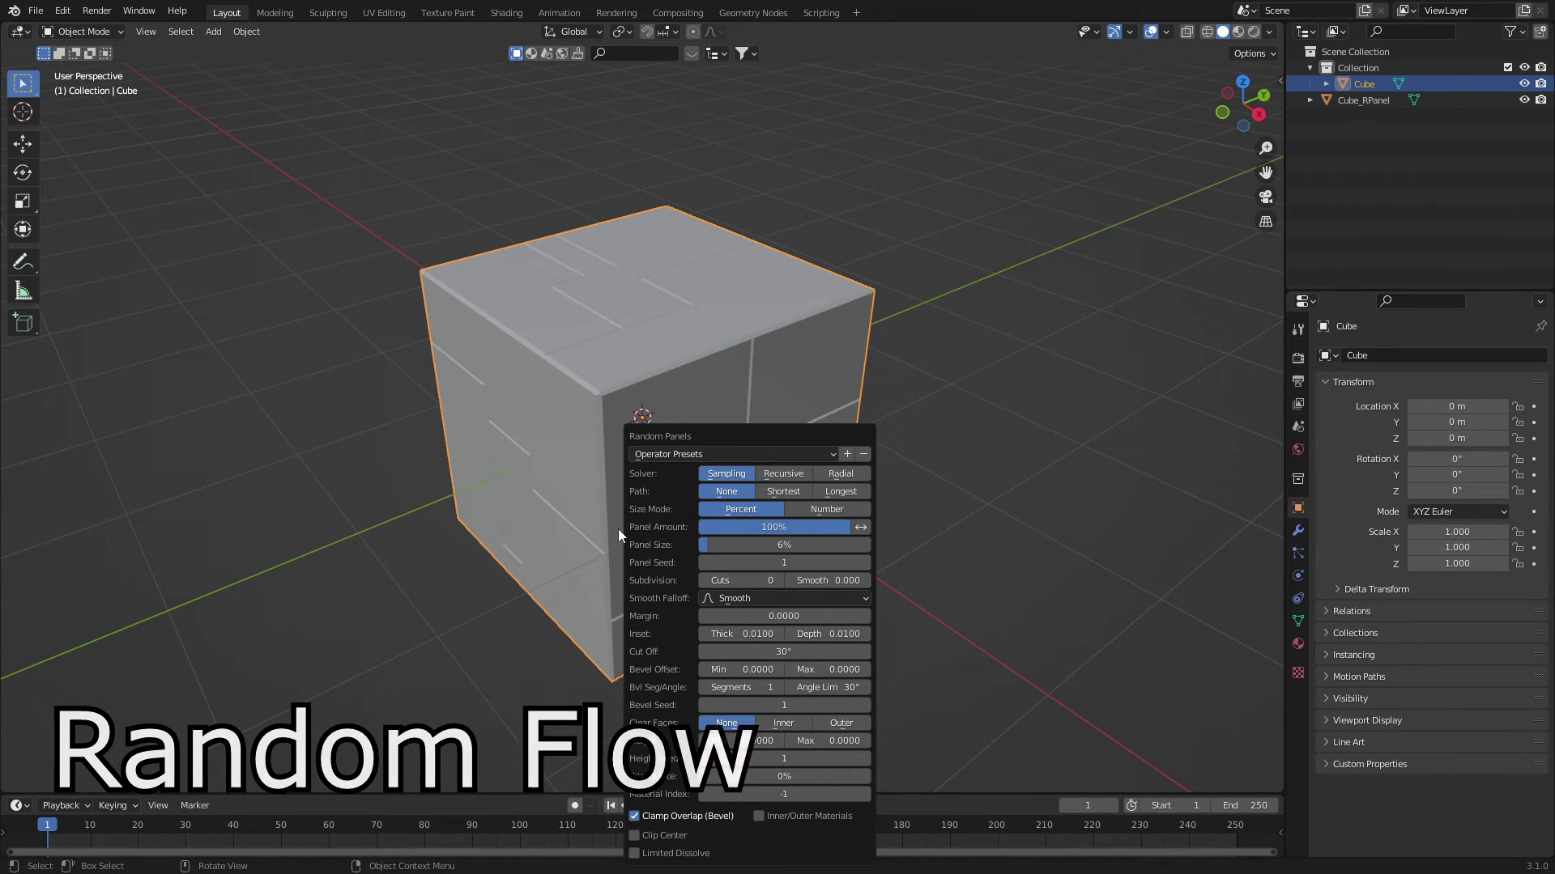
pyautogui.moveTo(384, 595); pyautogui.dragTo(643, 579, button='middle')
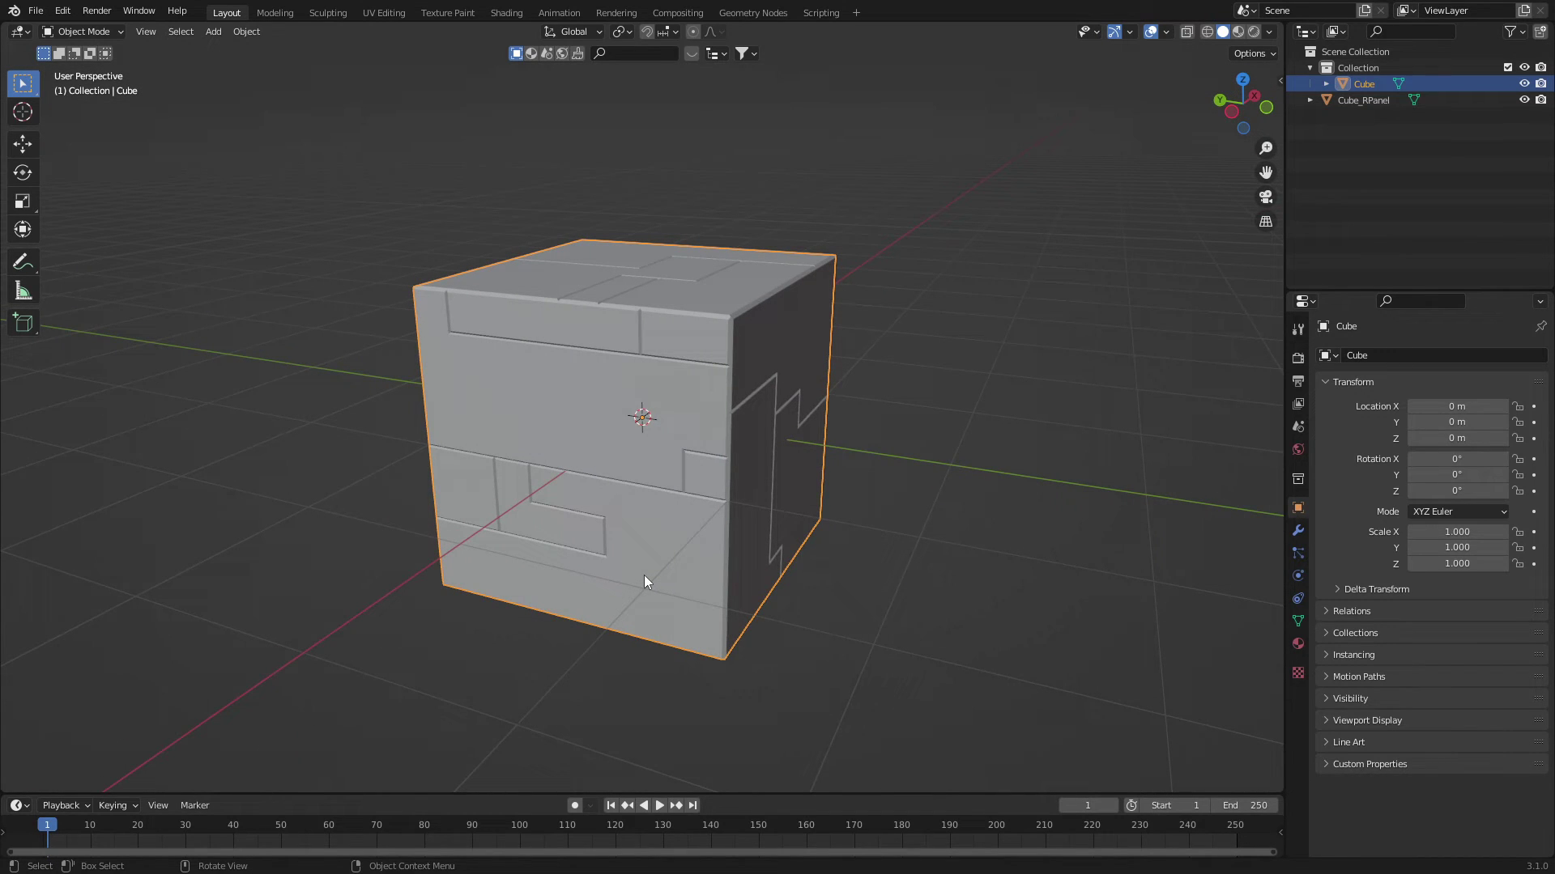
# Add a UV sphere and lift it along Z above the cube
pyautogui.scroll(-2, 645, 576)
pyautogui.hotkey('shift', 'a')
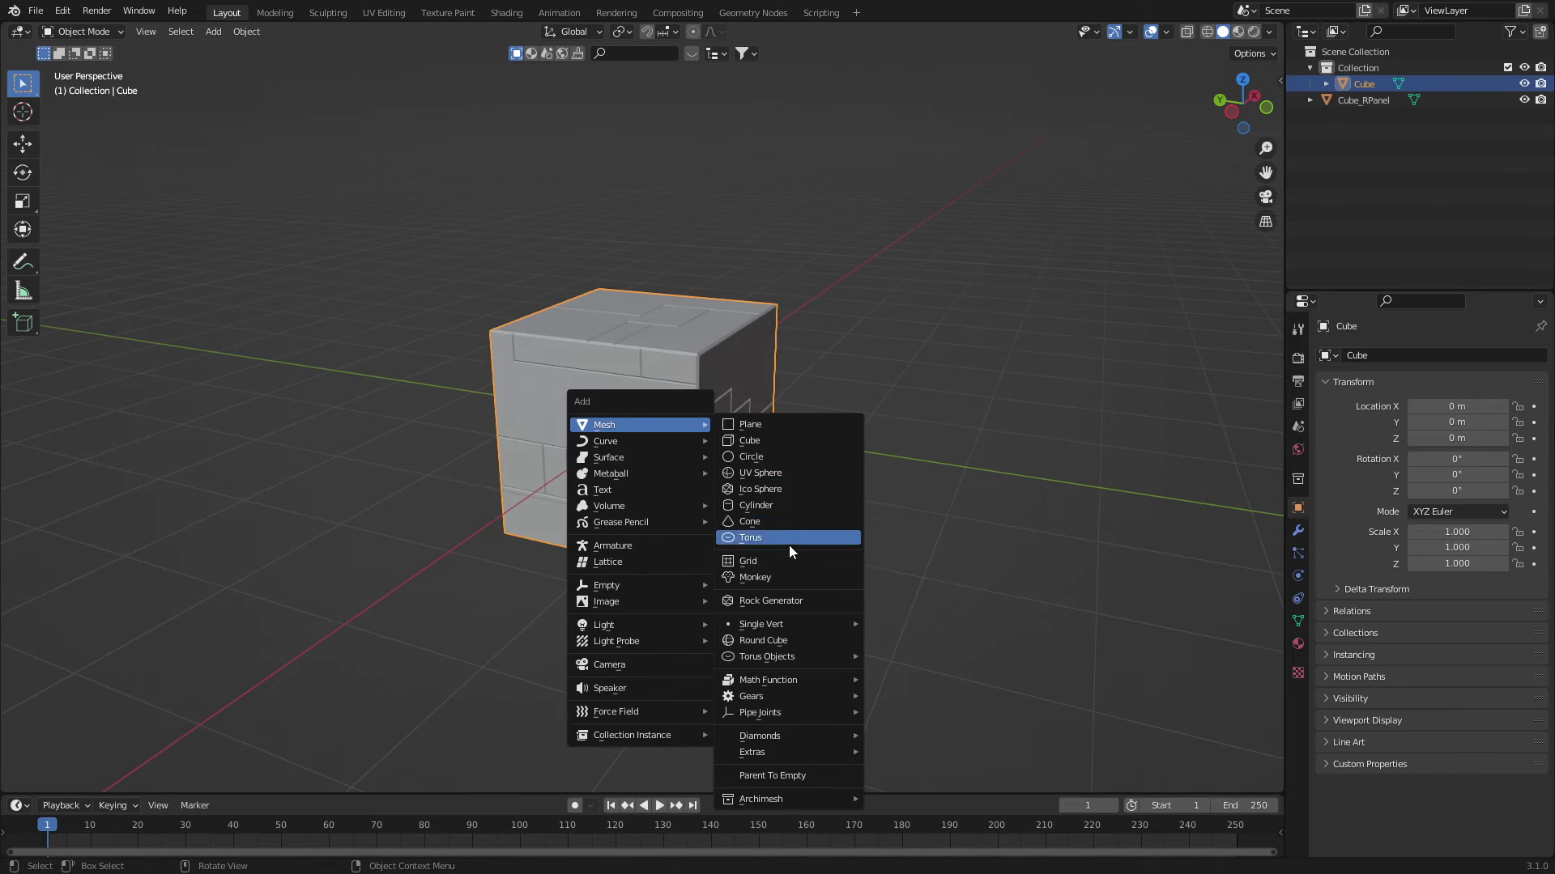
pyautogui.click(791, 486)
pyautogui.press('g')
pyautogui.press('z')
pyautogui.click(766, 240)
pyautogui.keyDown('shift'); pyautogui.moveTo(766, 241); pyautogui.dragTo(681, 395, button='middle'); pyautogui.keyUp('shift')
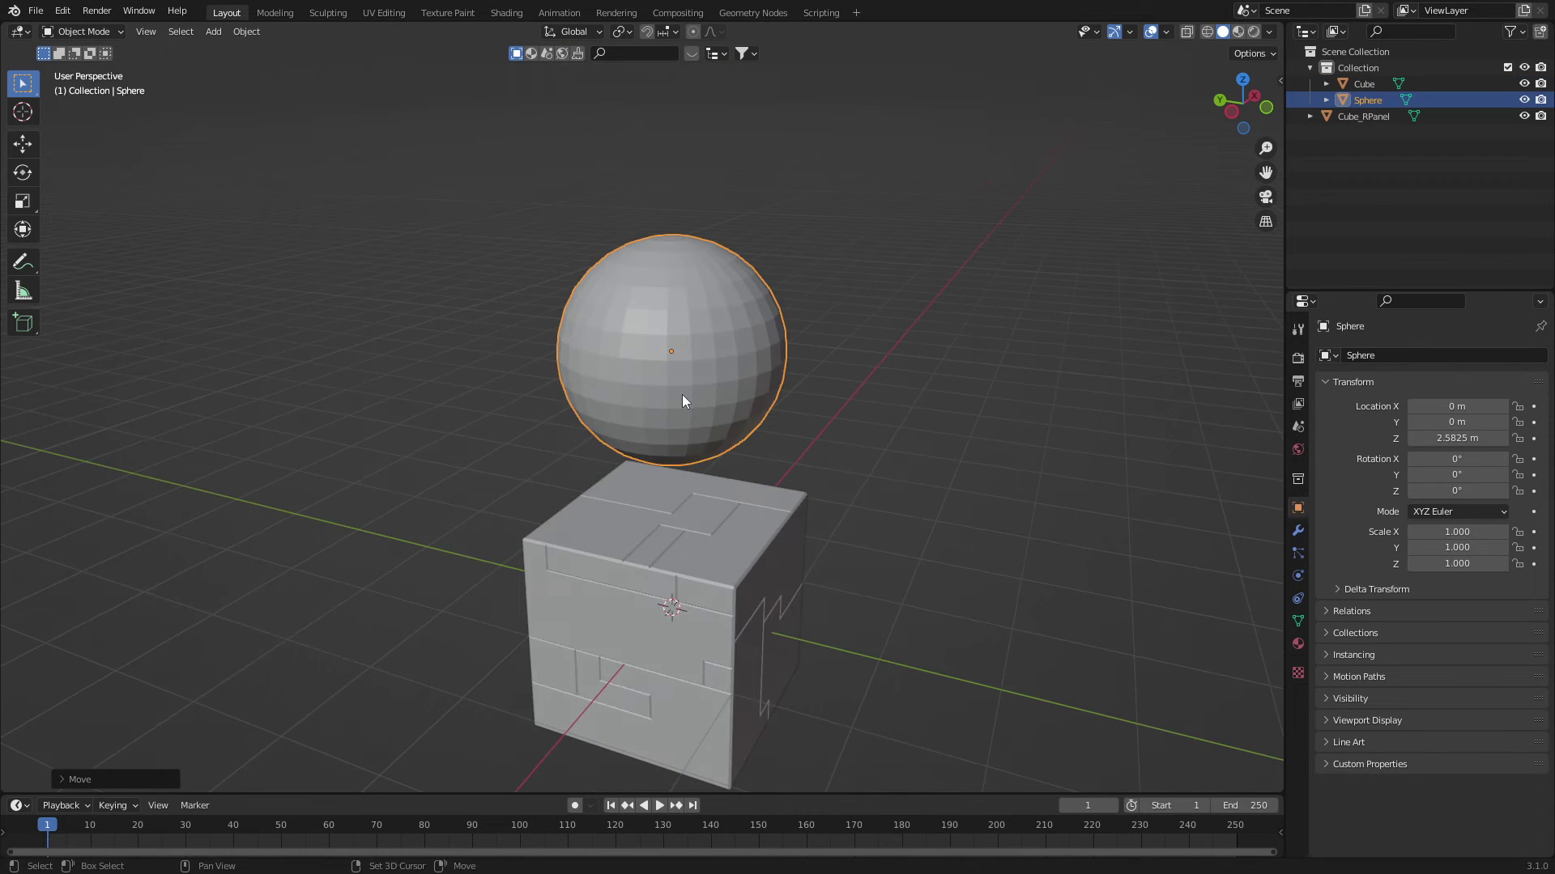
# Carve the sphere with Random Flow's Random Panels and inspect the result
pyautogui.hotkey('shift', 'alt', 'q')
pyautogui.click(682, 395)
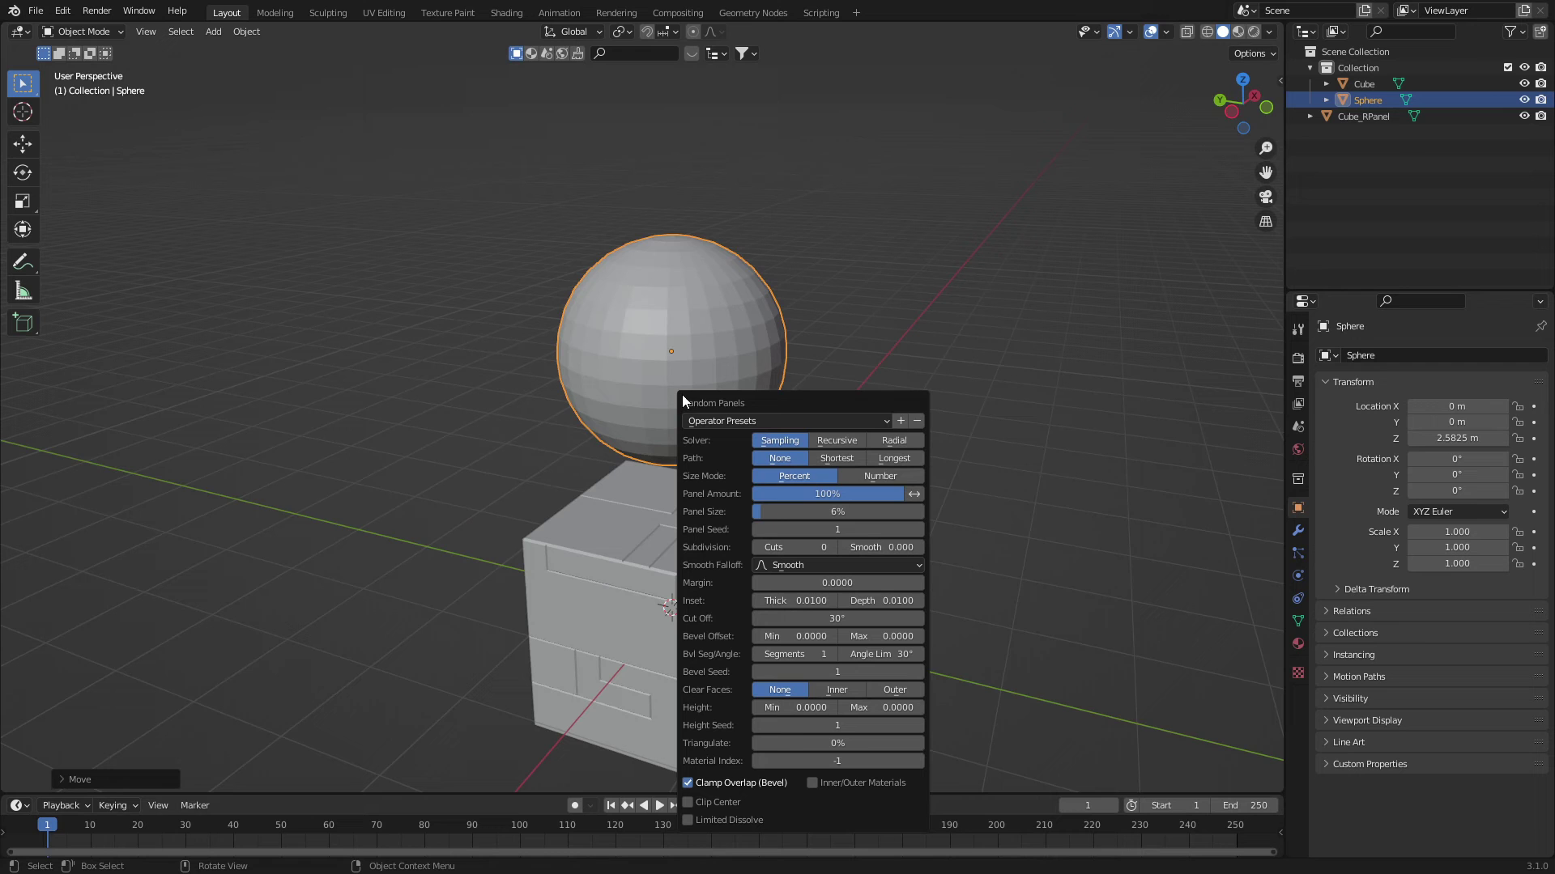
pyautogui.click(857, 460)
pyautogui.moveTo(857, 460)
pyautogui.mouseDown(button='middle')
pyautogui.moveTo(832, 385)
pyautogui.moveTo(846, 454)
pyautogui.mouseUp(button='middle')
pyautogui.scroll(4, 884, 437)
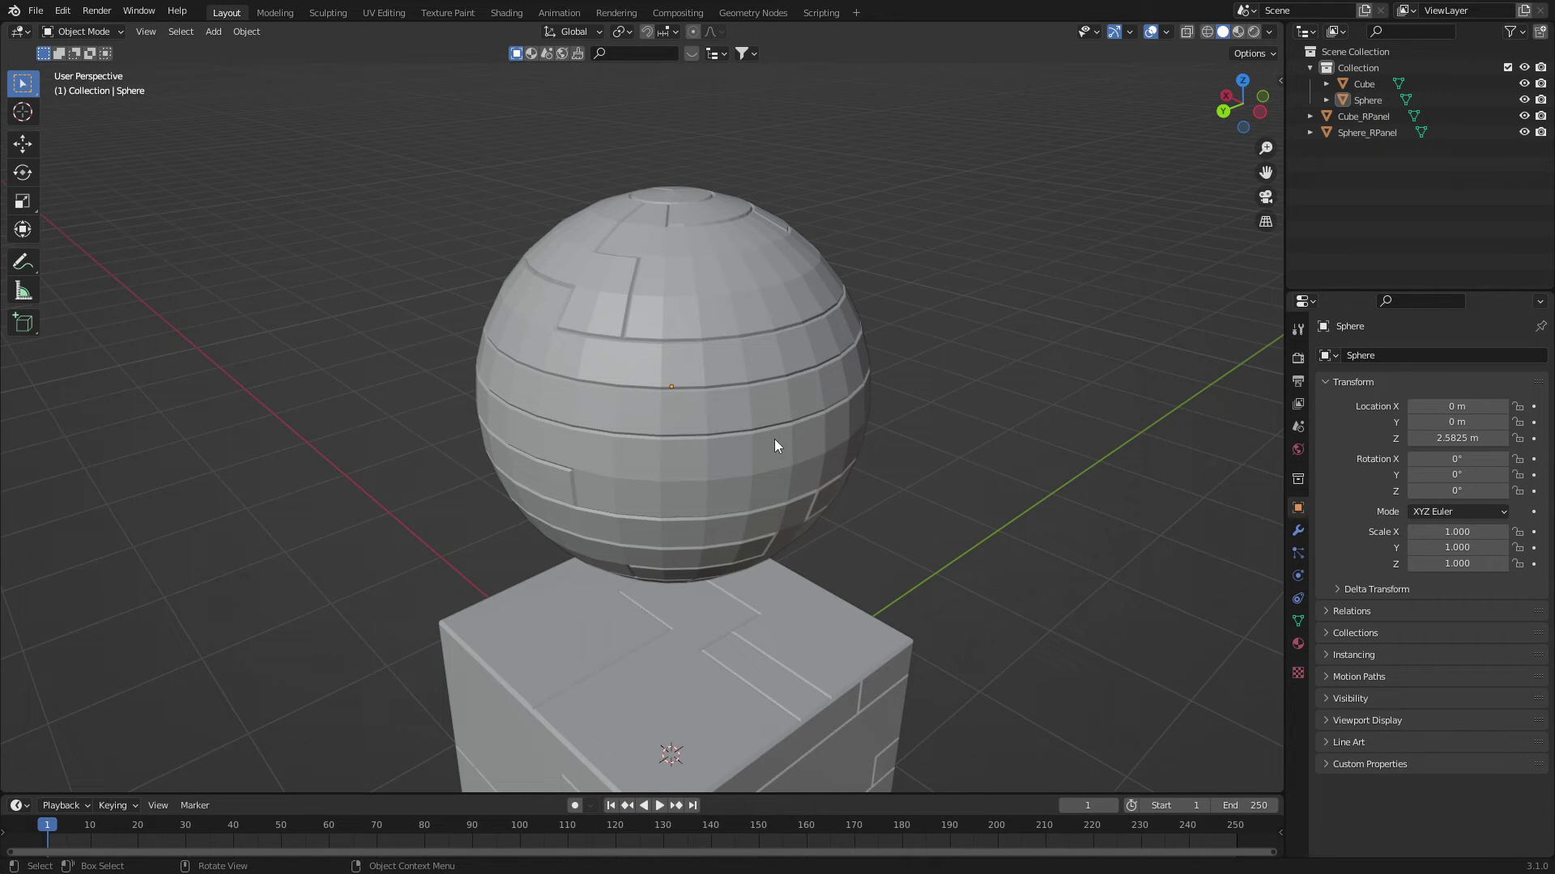
pyautogui.scroll(-5, 774, 439)
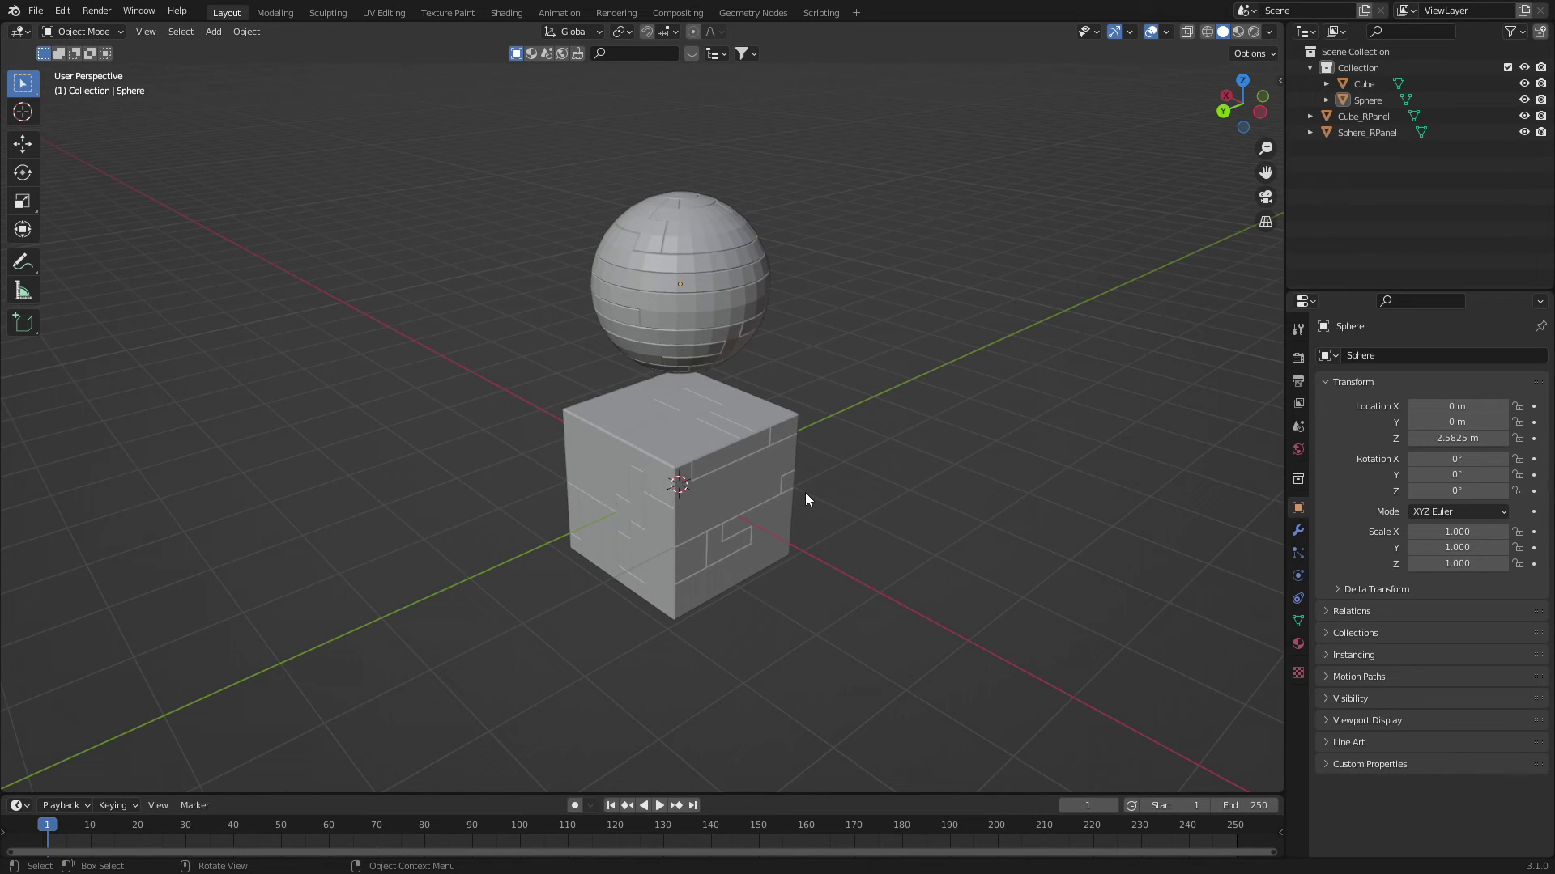
# Split the viewport and make the left area a widened Asset Browser showing the Kitbashing library
pyautogui.click(17, 31)
pyautogui.press('Escape')
pyautogui.moveTo(3, 24); pyautogui.dragTo(241, 50)
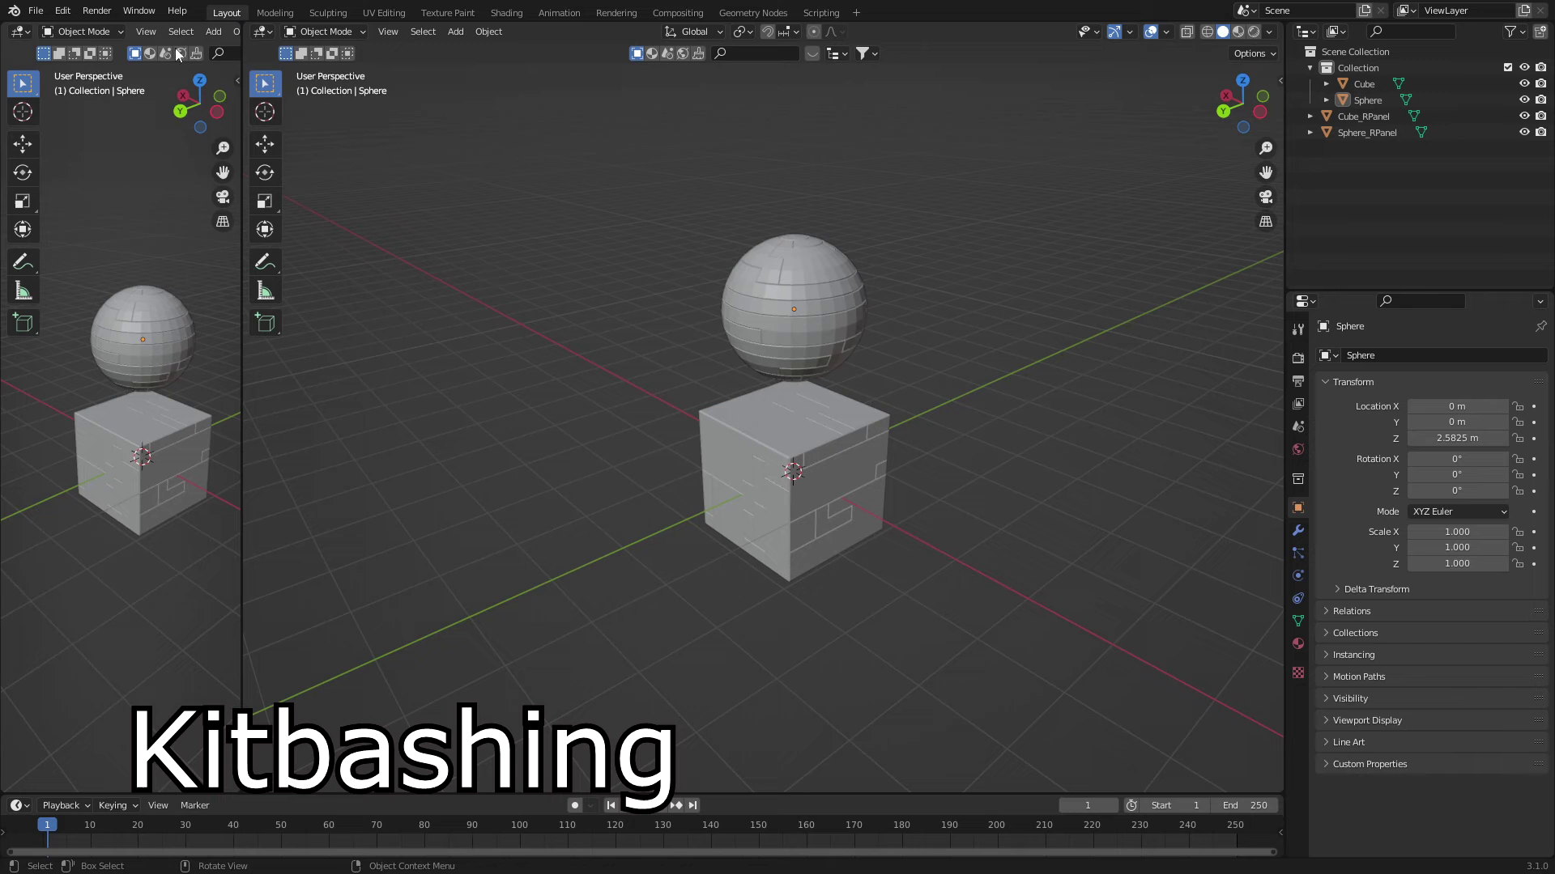
pyautogui.click(19, 31)
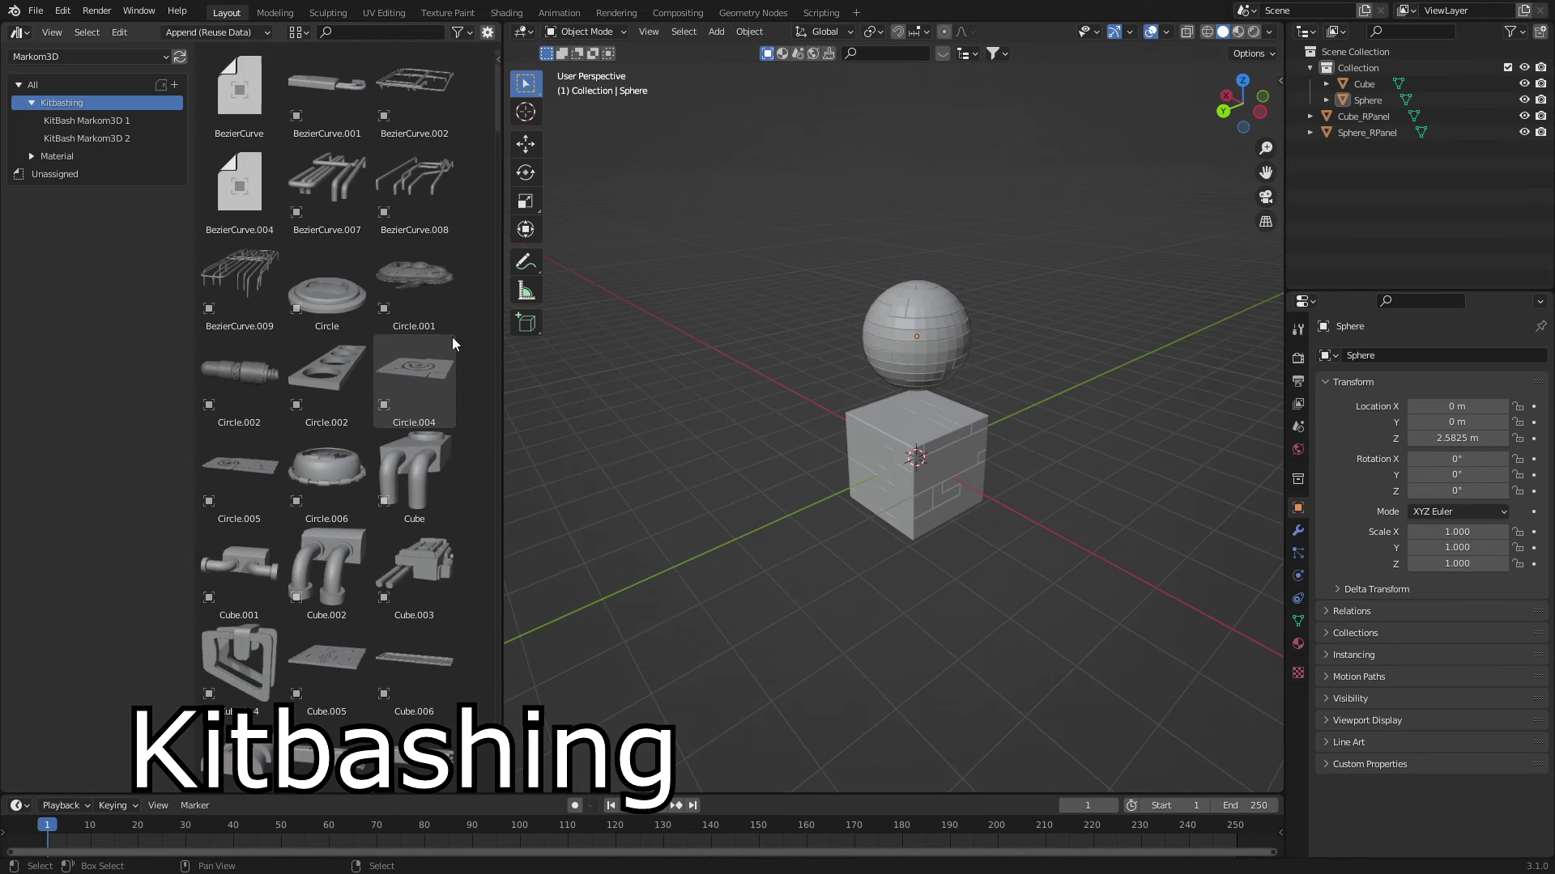
pyautogui.scroll(5, 450, 339)
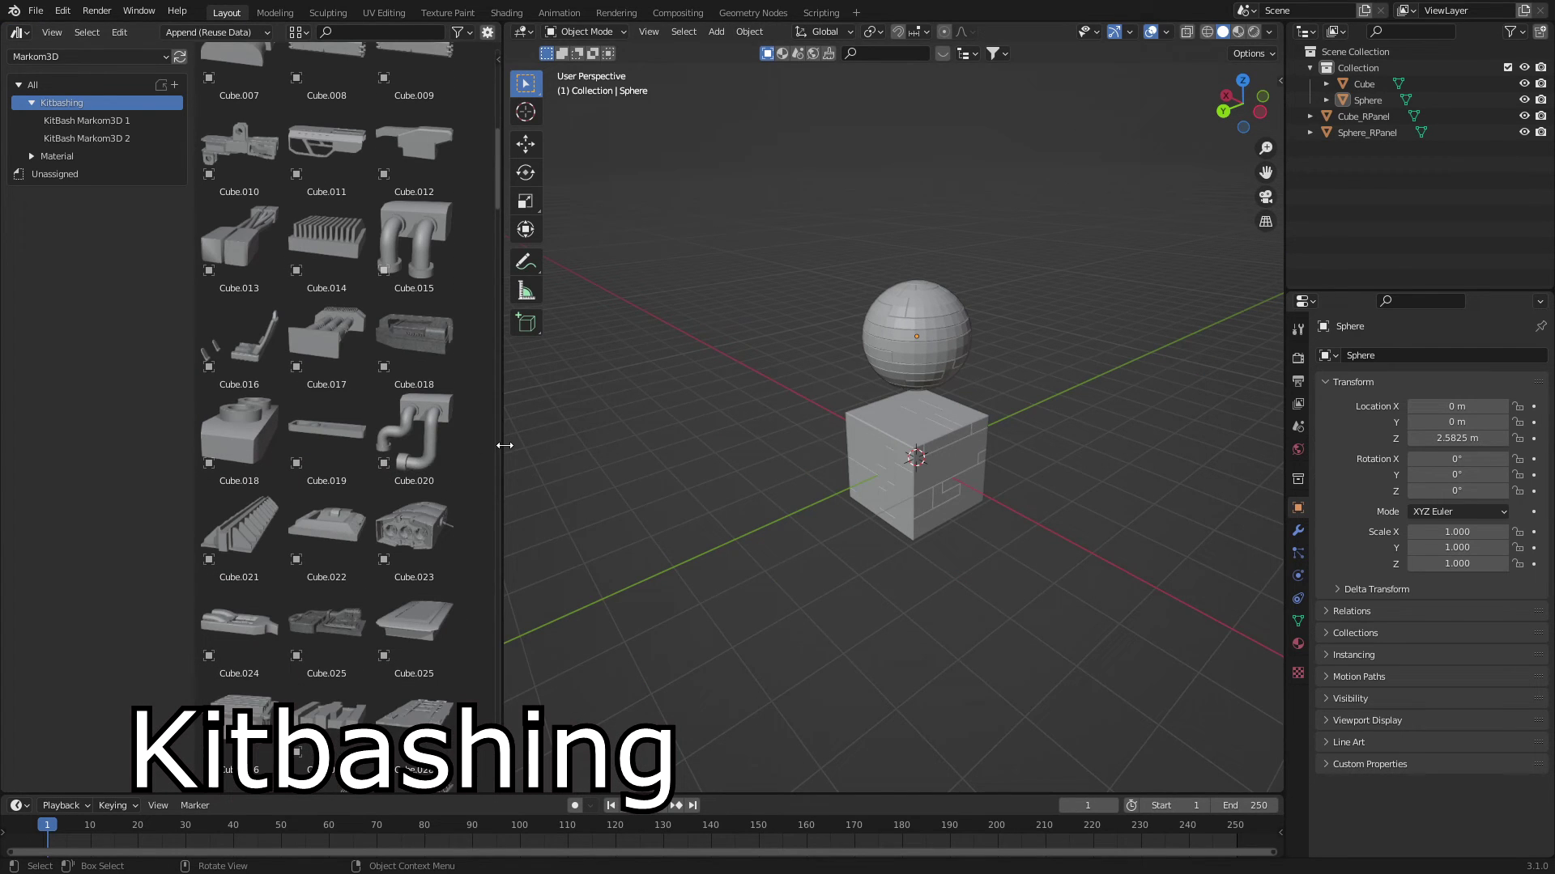
pyautogui.moveTo(503, 445); pyautogui.dragTo(741, 446)
pyautogui.scroll(-5, 540, 509)
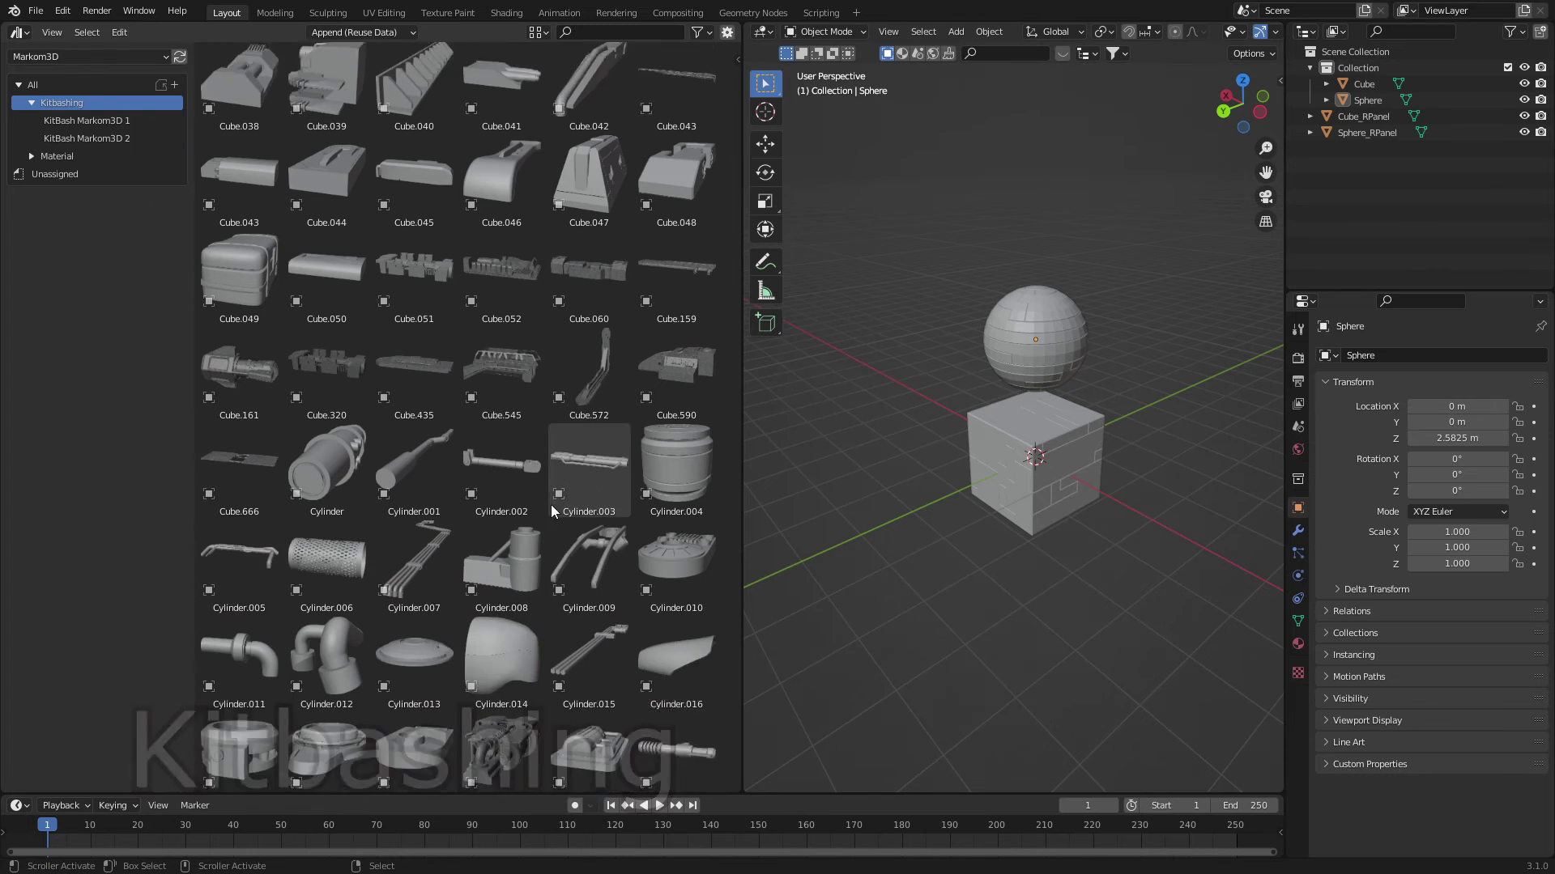
pyautogui.scroll(-2, 546, 495)
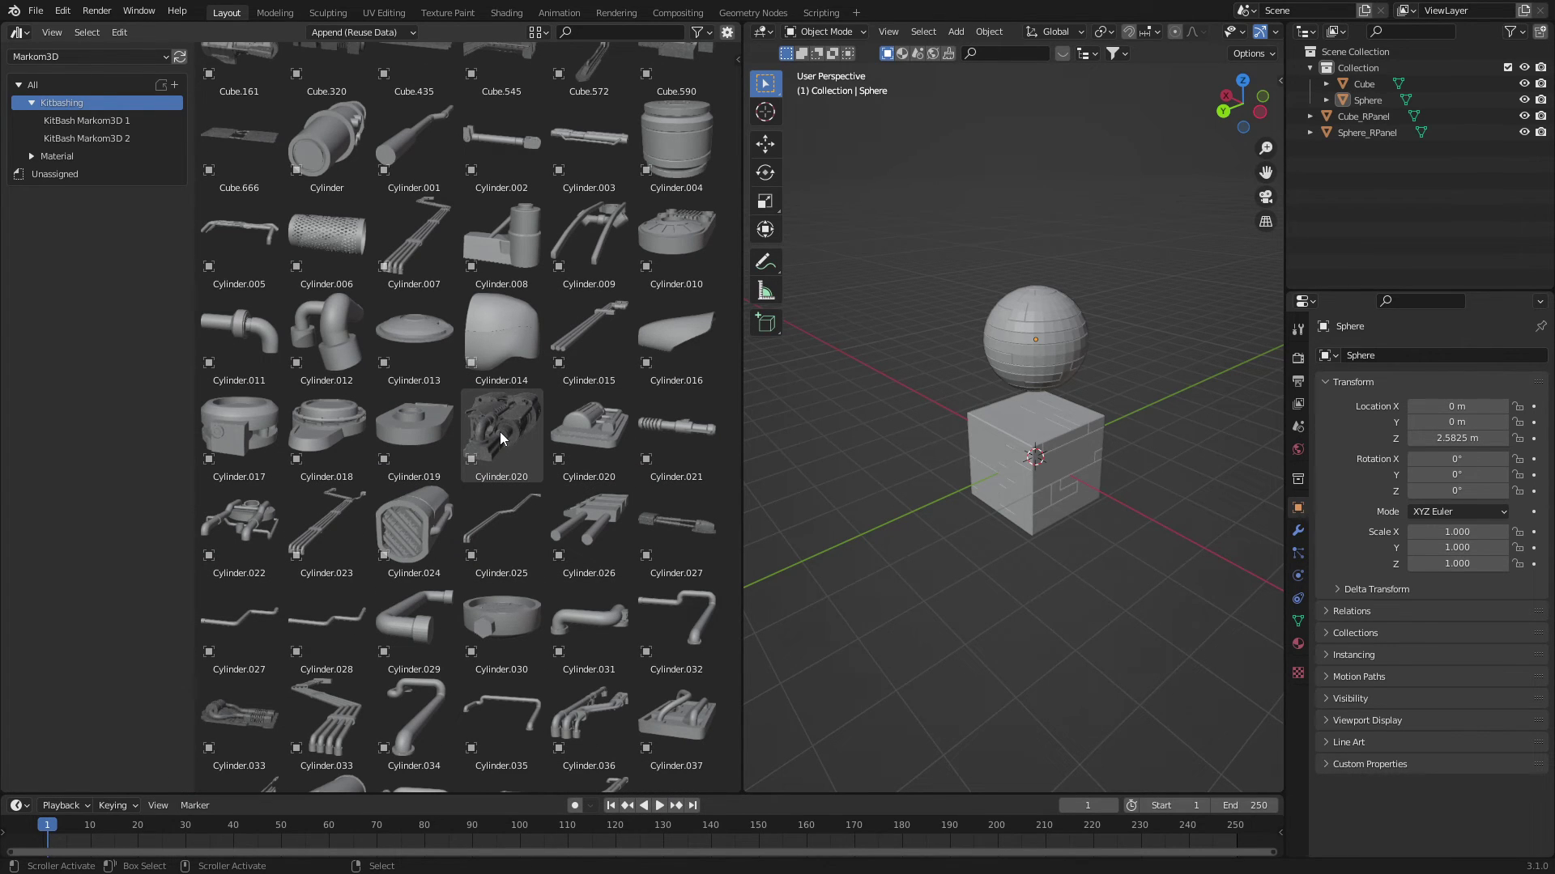
pyautogui.scroll(-3, 500, 435)
pyautogui.scroll(-3, 499, 429)
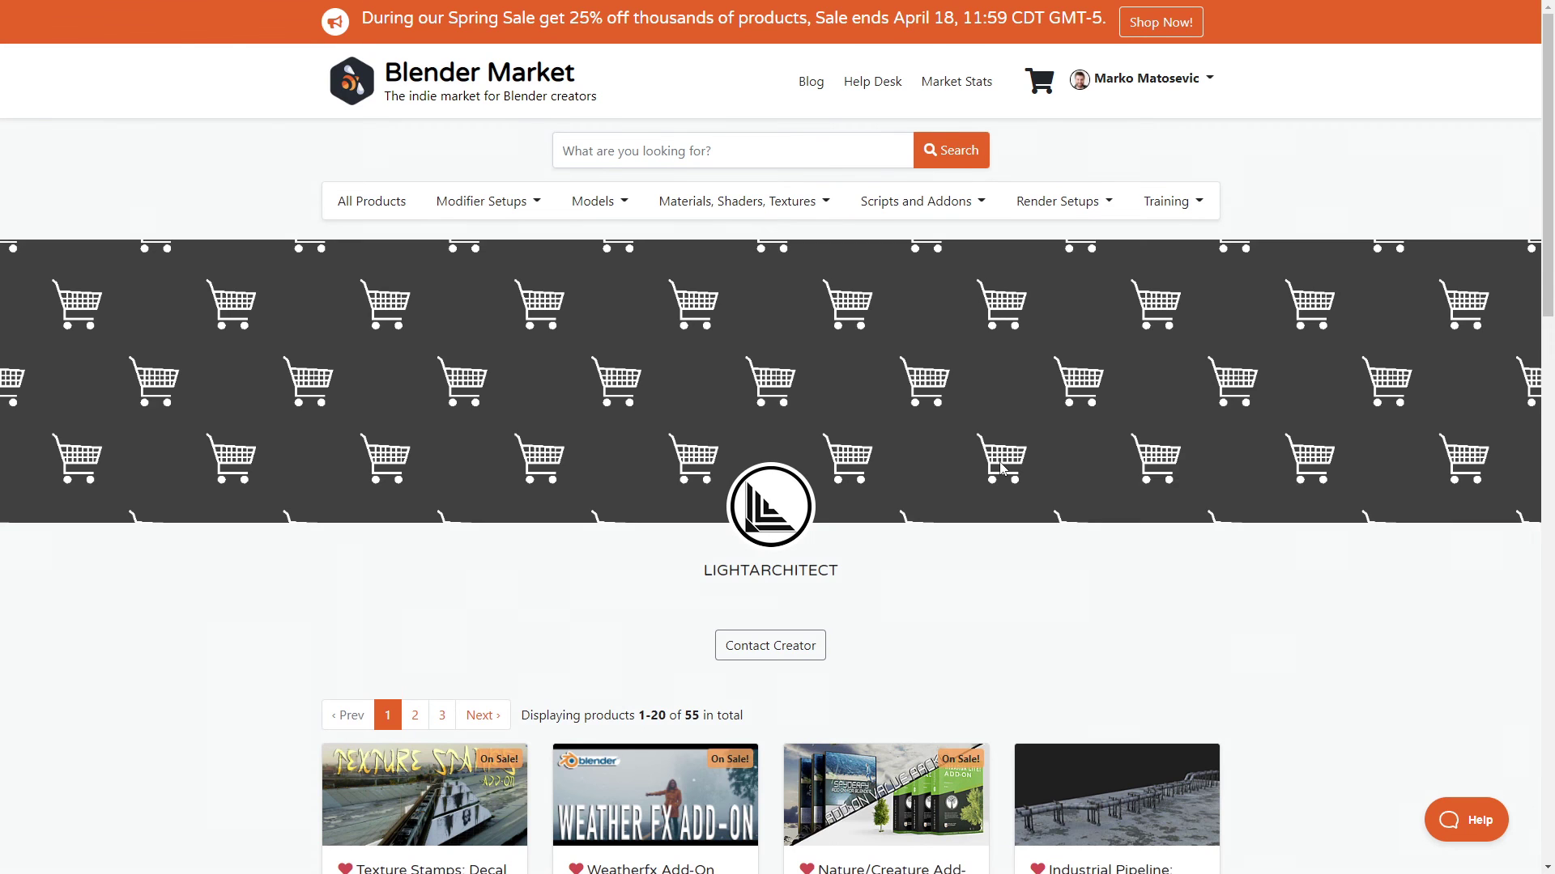
# Scroll LIGHTARCHITECT's product grid down to the Cyberpunk and Soviet City buildings
pyautogui.scroll(-6, 1027, 503)
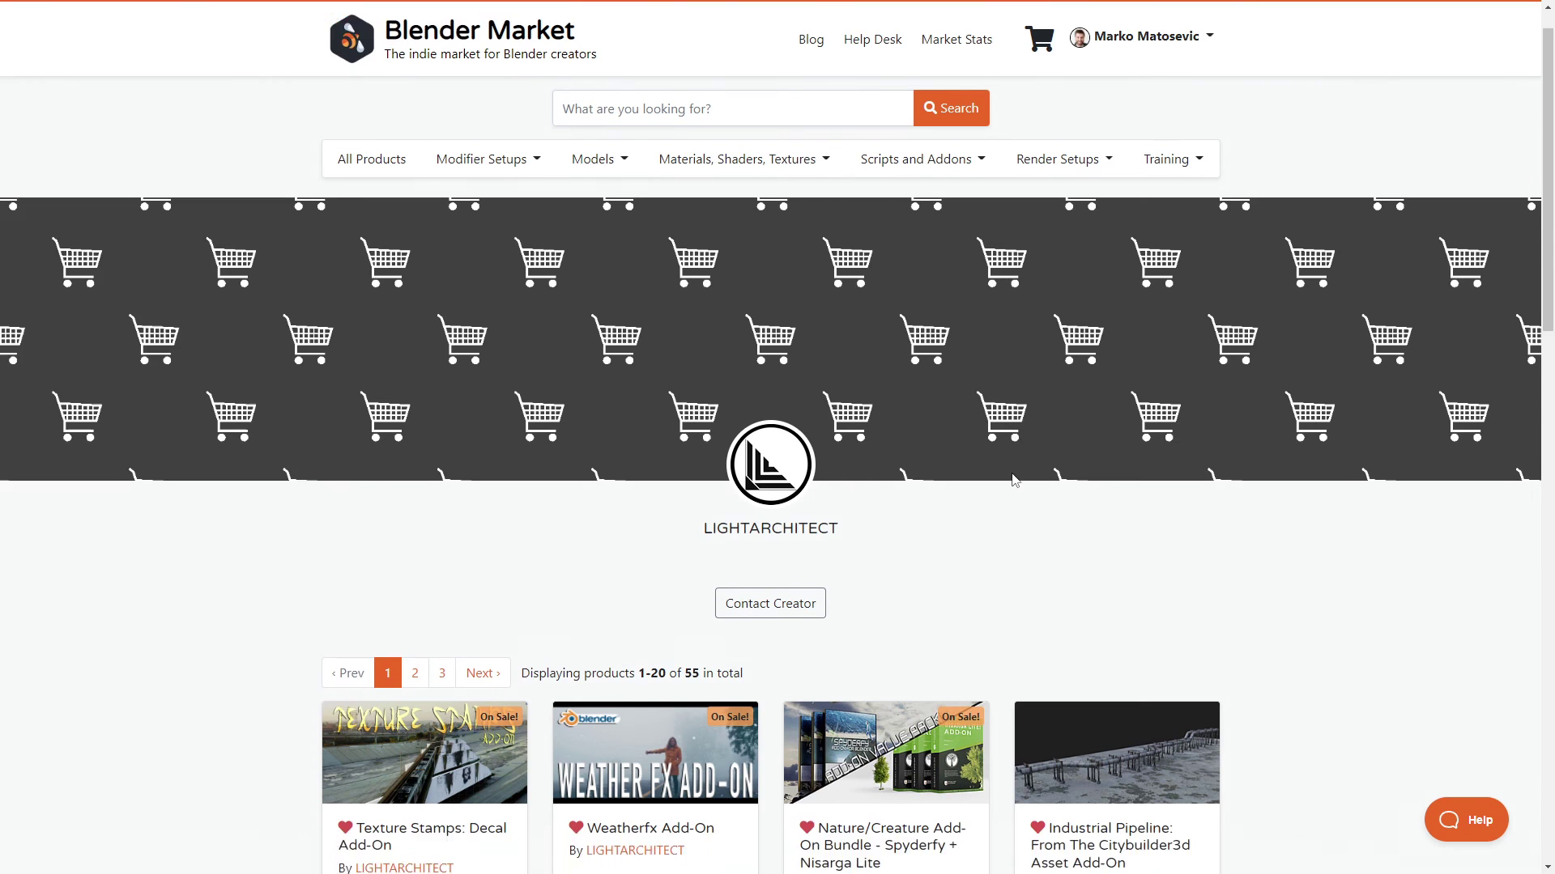
pyautogui.scroll(-2, 1027, 504)
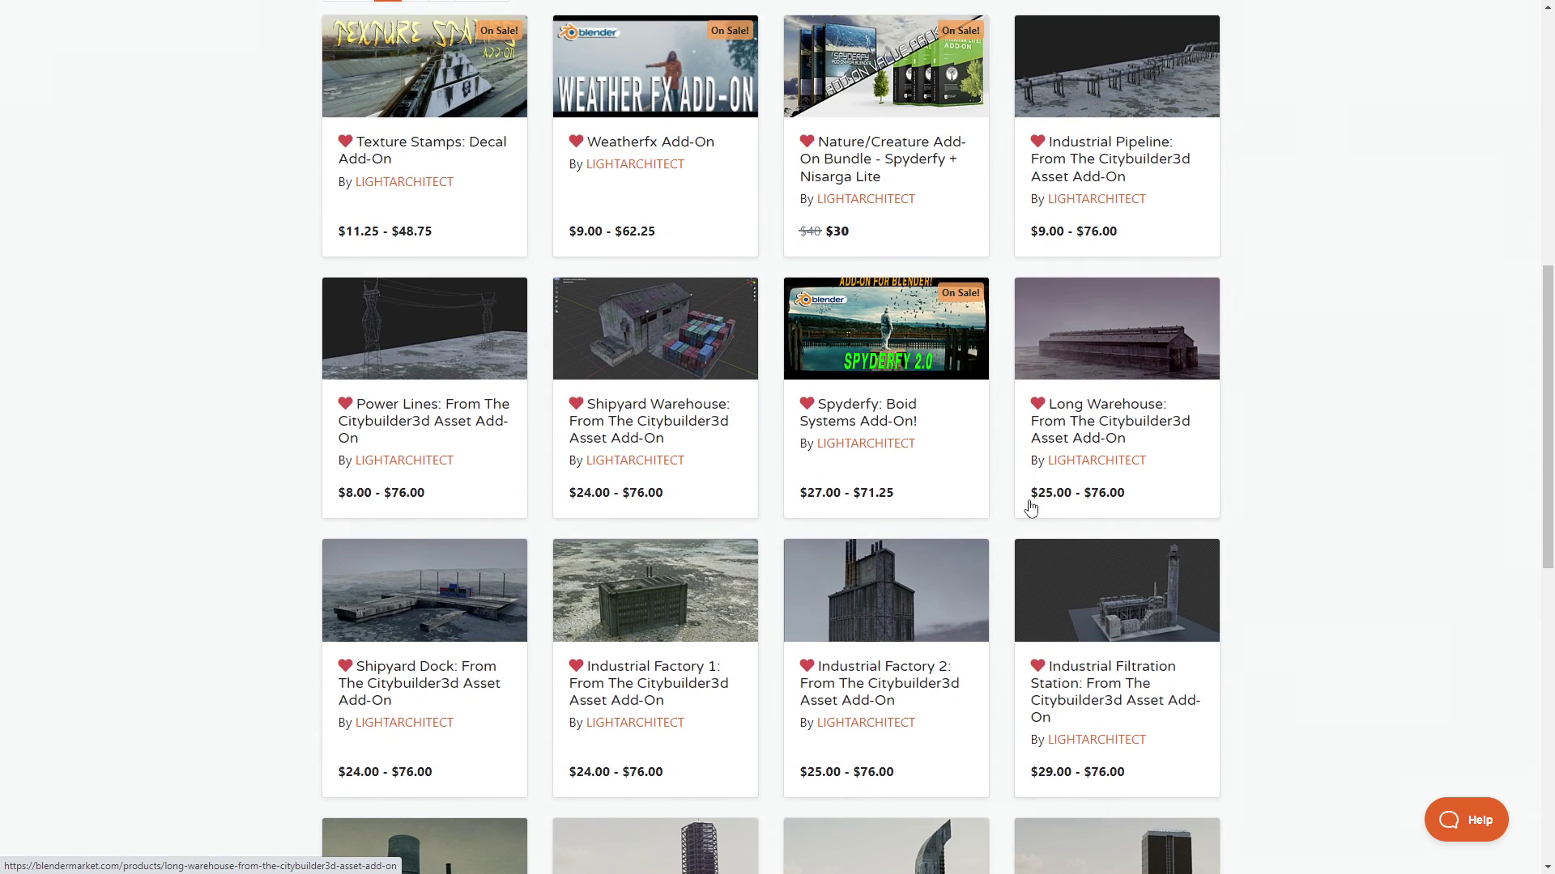
pyautogui.scroll(-1, 1020, 539)
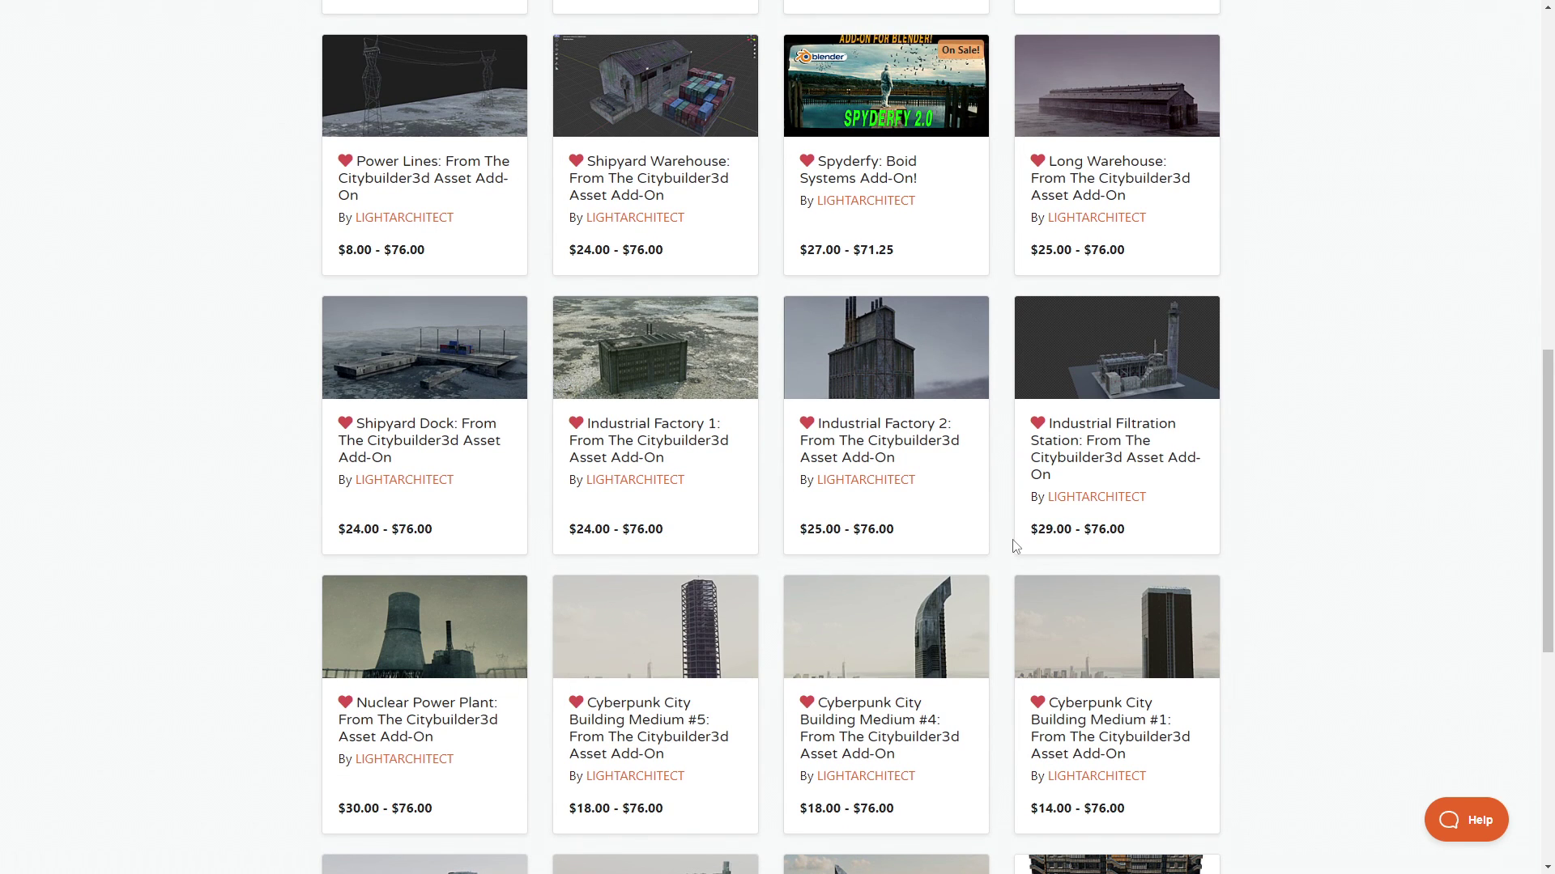
pyautogui.scroll(-4, 1004, 591)
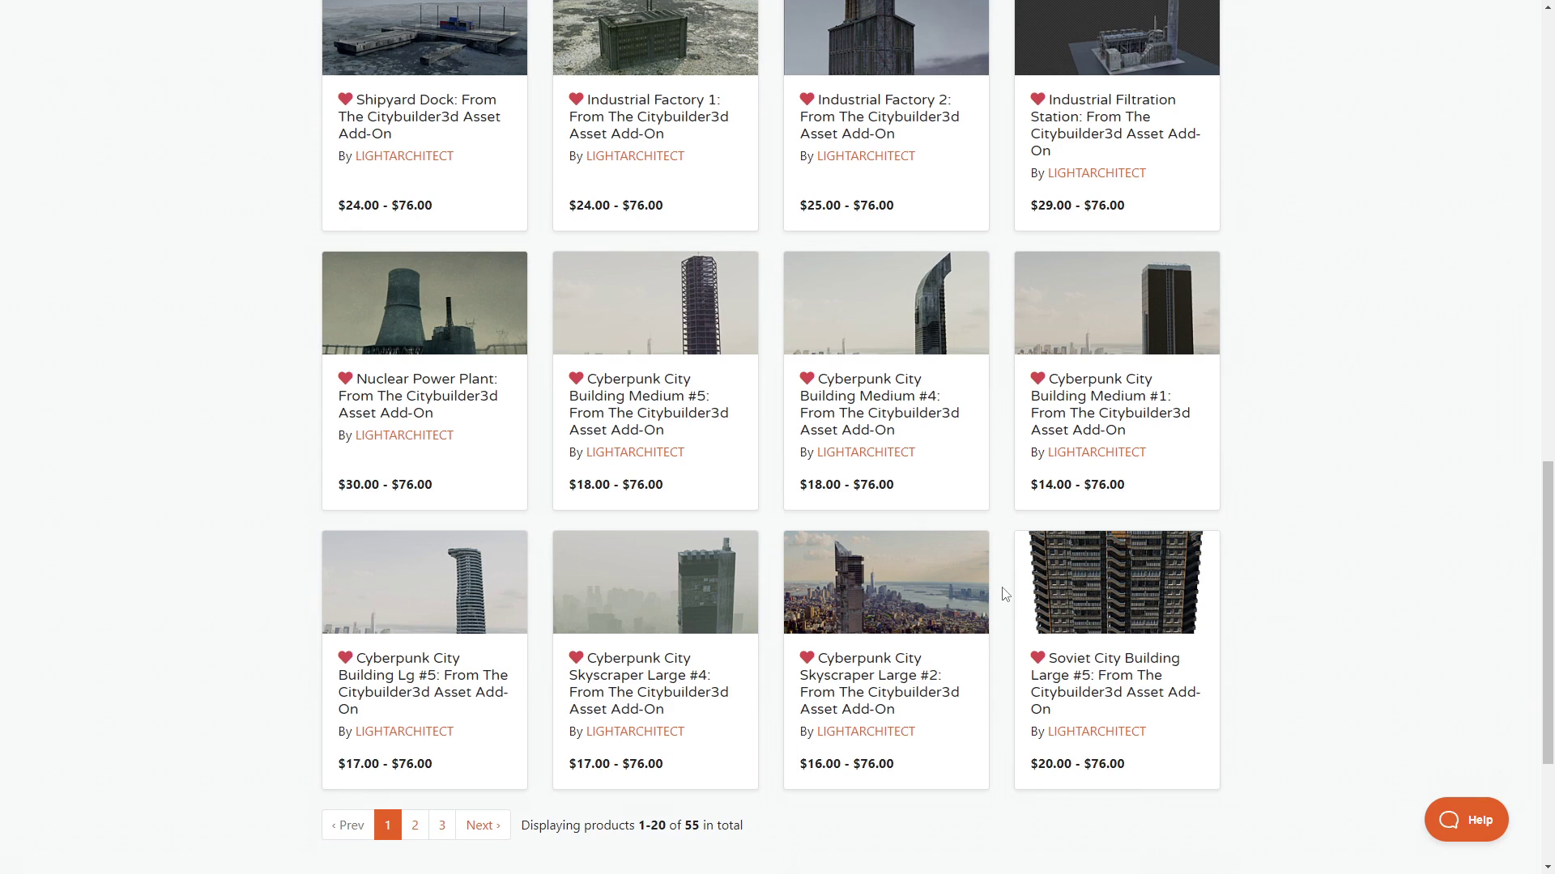
# Scroll to the top of the home page showing the Annual Spring Sale
pyautogui.moveTo(1548, 616); pyautogui.dragTo(1552, 202)
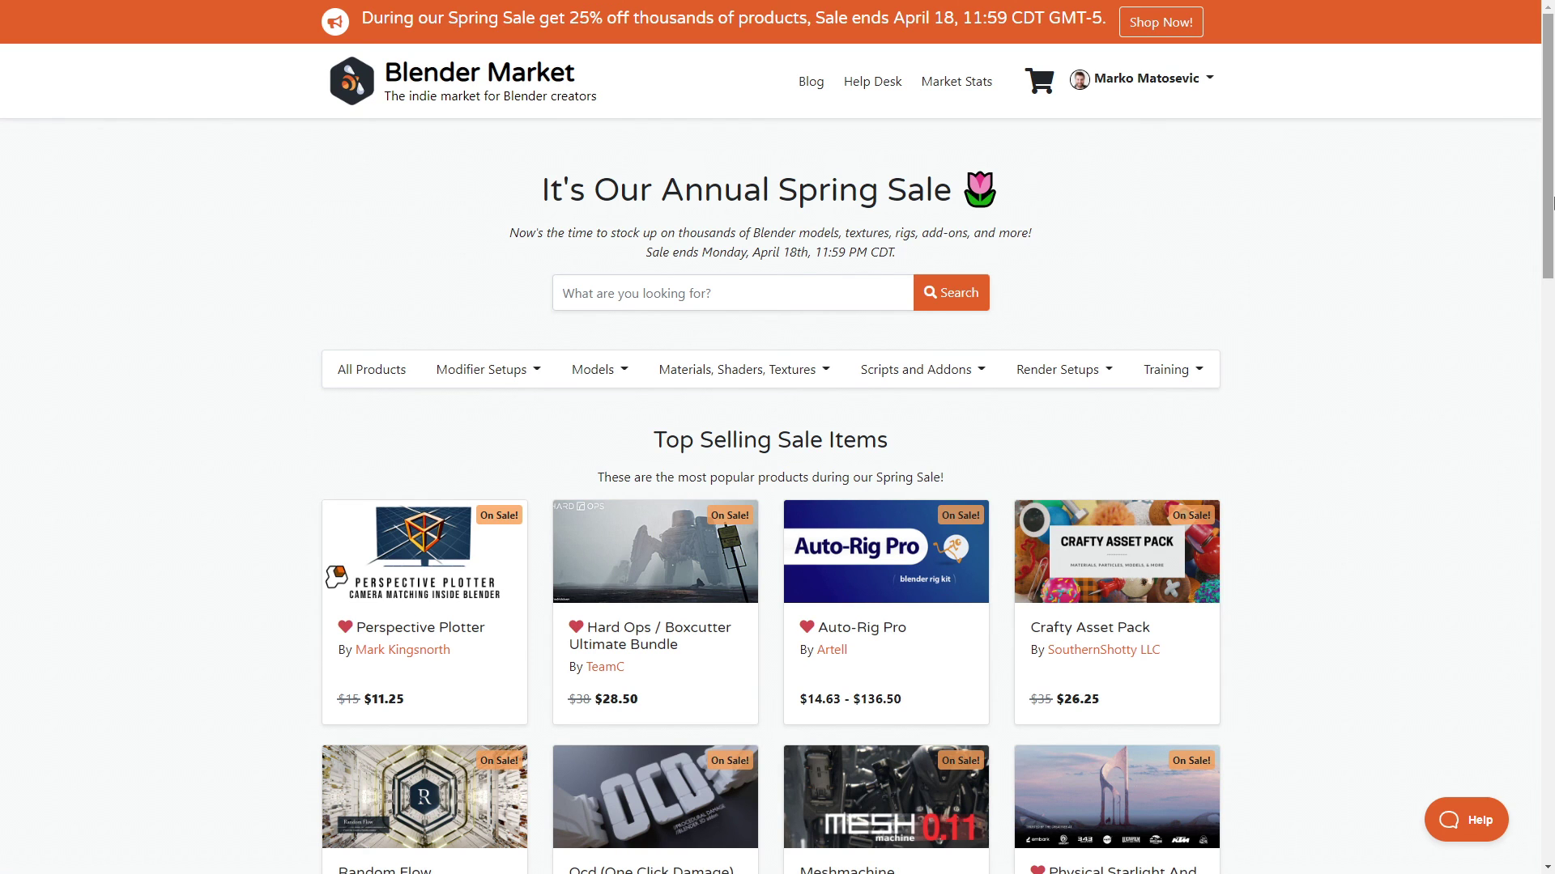